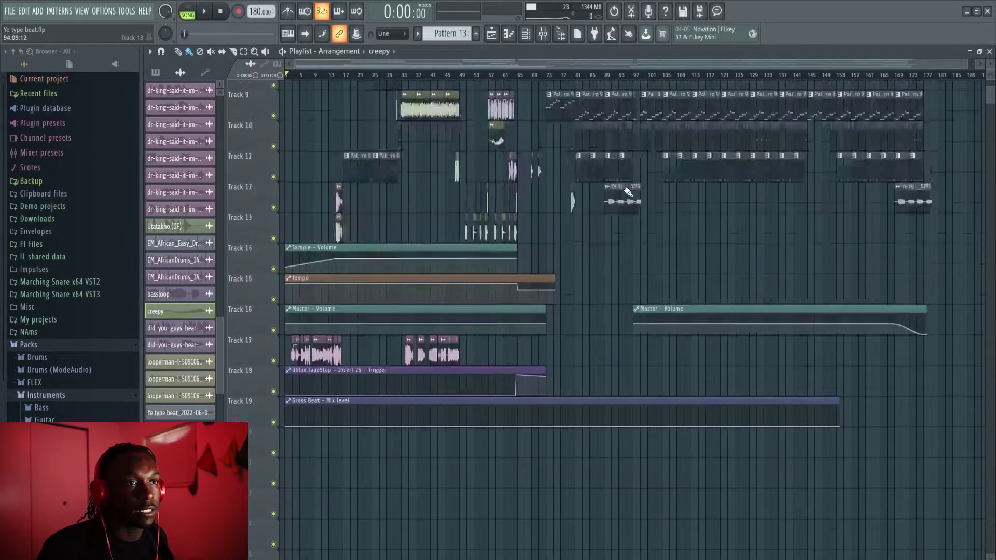
# Step: Look over the playlist arrangement and the full range of mixer tracks, and return to the playlist
pyautogui.scroll(-4, 629, 187)
pyautogui.scroll(4, 630, 188)
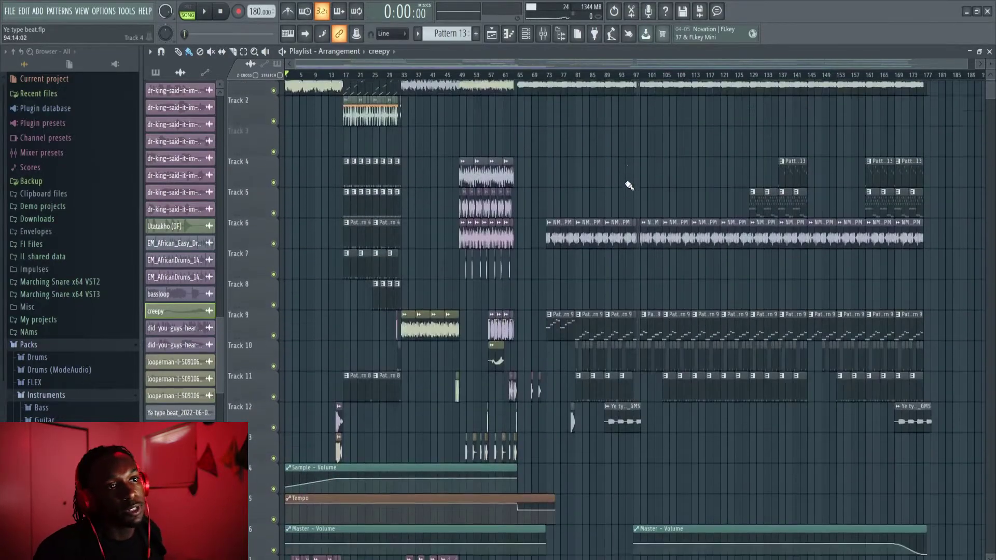
pyautogui.click(544, 37)
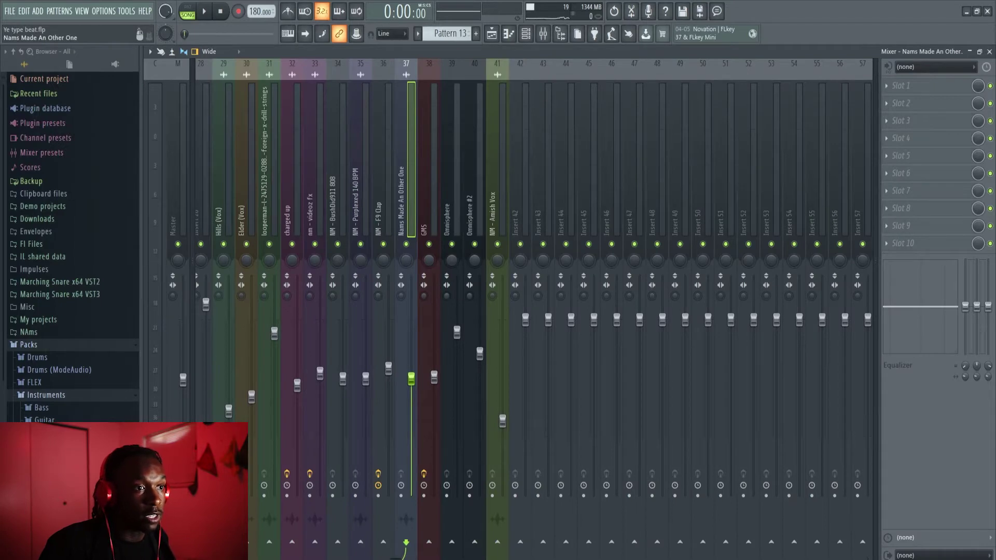
pyautogui.hscroll(-9, 394, 558)
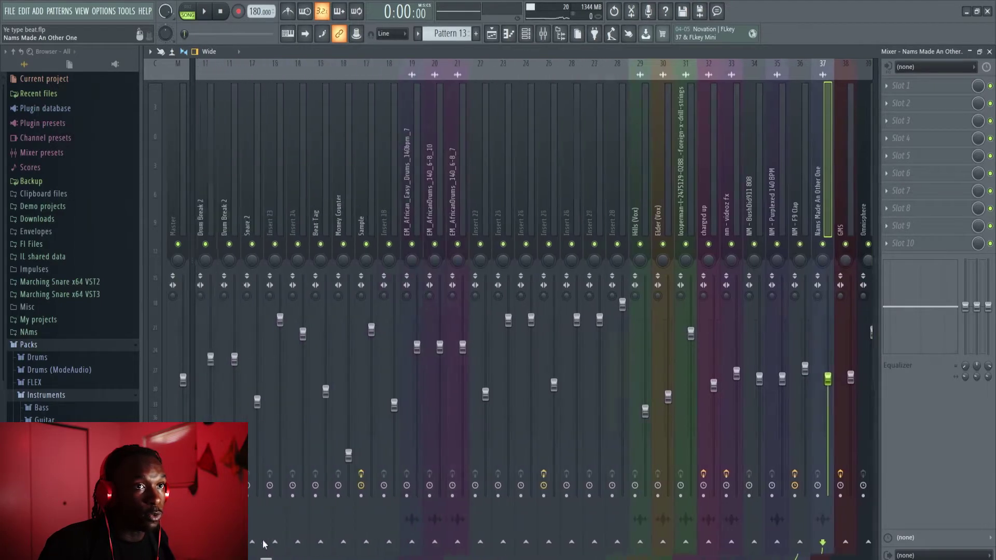
pyautogui.hscroll(8, 416, 497)
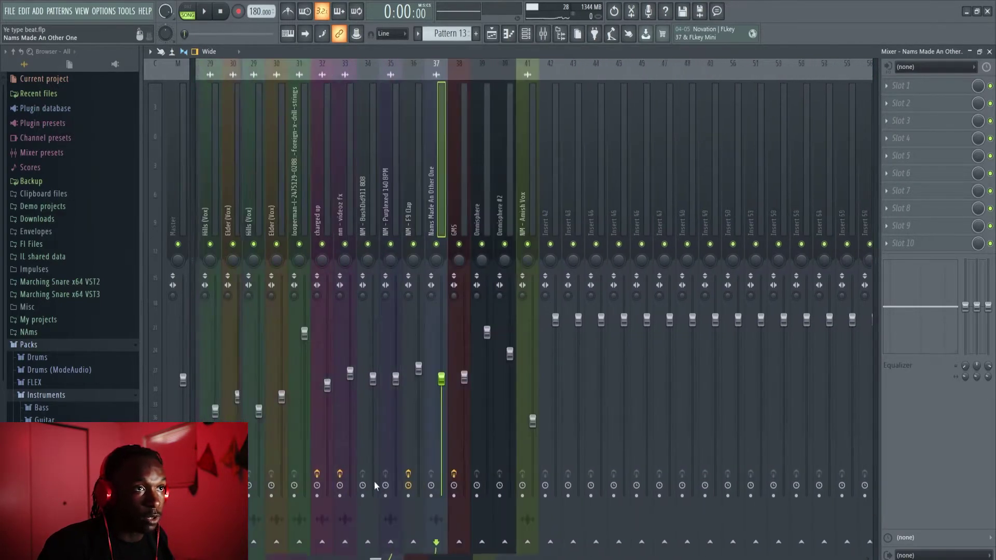
pyautogui.hscroll(-8, 376, 480)
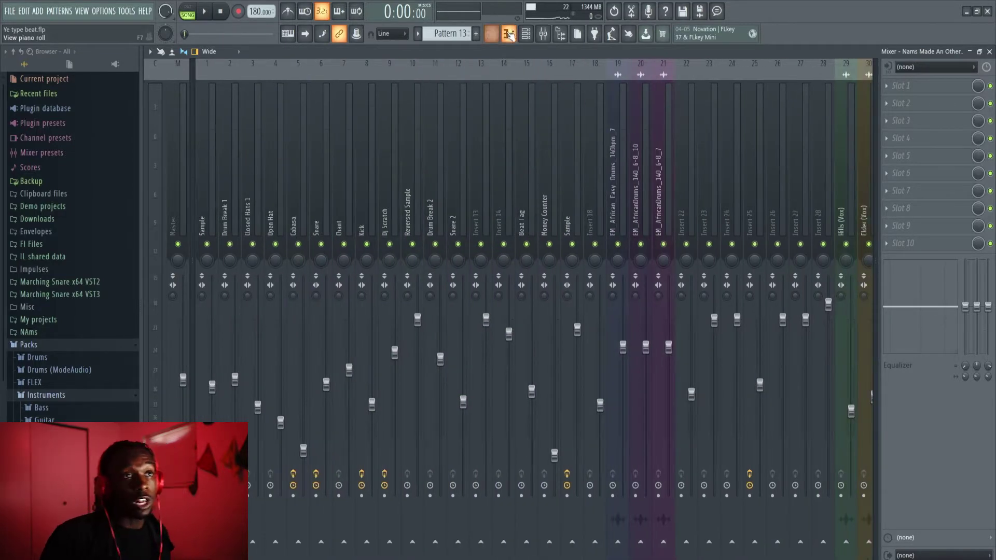
pyautogui.click(490, 34)
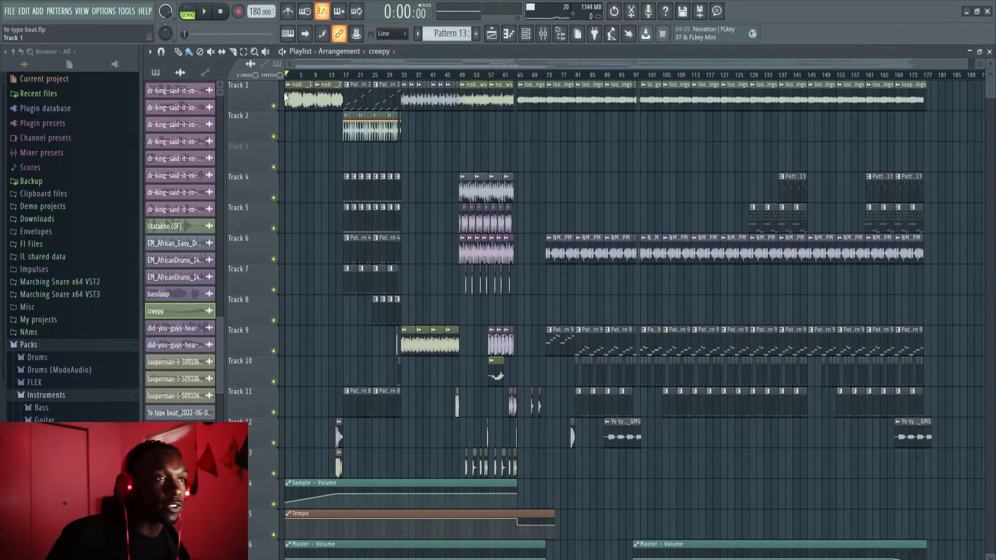
# Step: Solo Track 1 in the playlist and play its nobody-knows sample section from the start of the song
pyautogui.keyDown('ctrl'); pyautogui.click(275, 107); pyautogui.keyUp('ctrl')
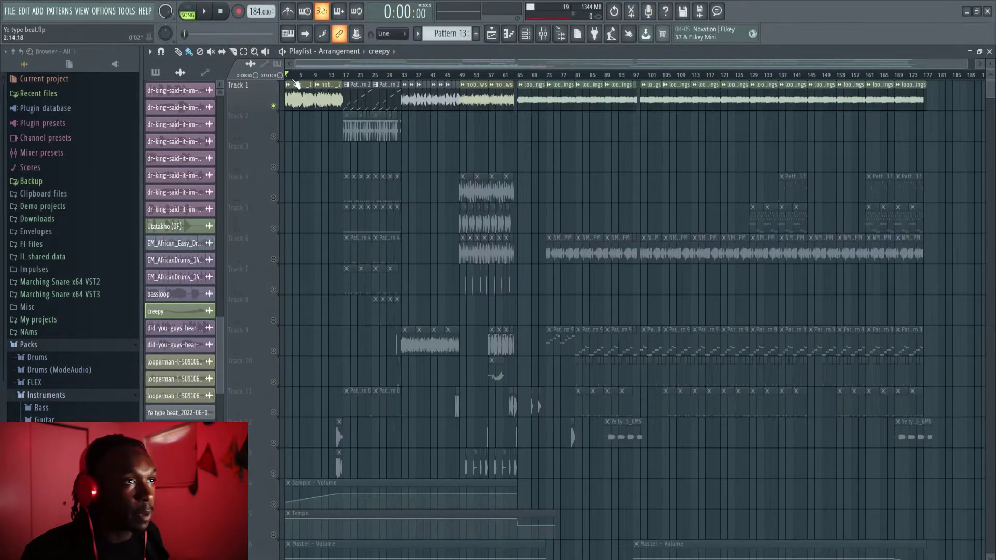
pyautogui.scroll(6, 275, 108)
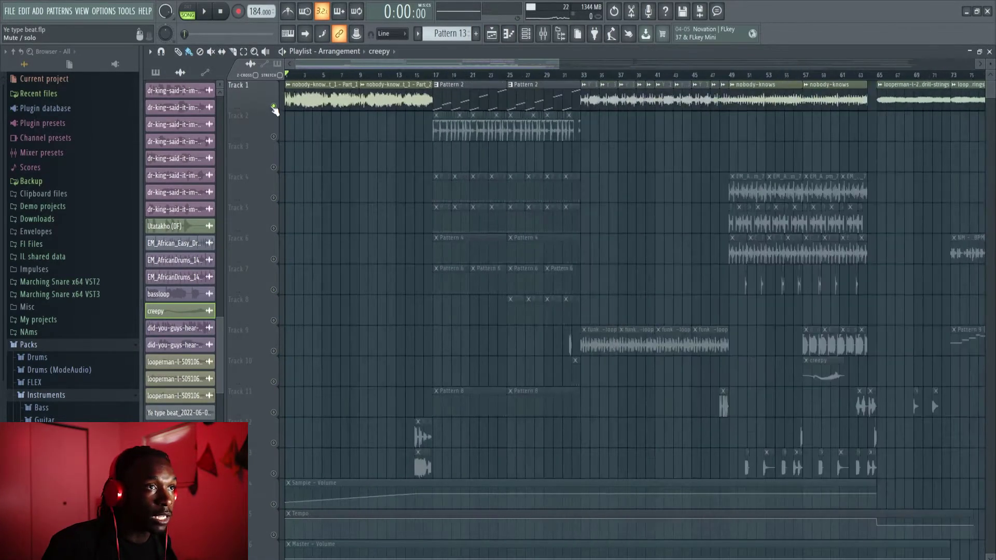
pyautogui.scroll(1, 275, 108)
pyautogui.scroll(-5, 290, 93)
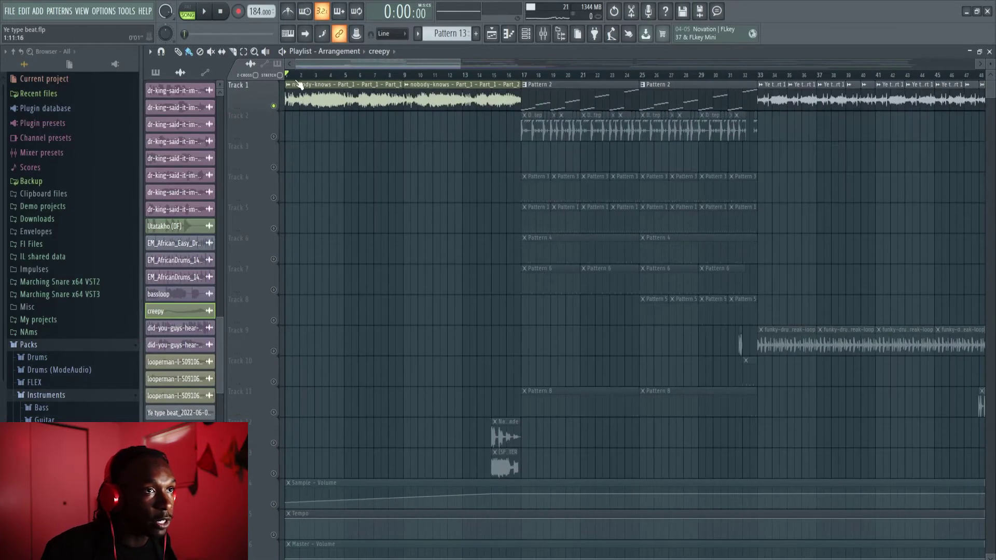
pyautogui.press('space')
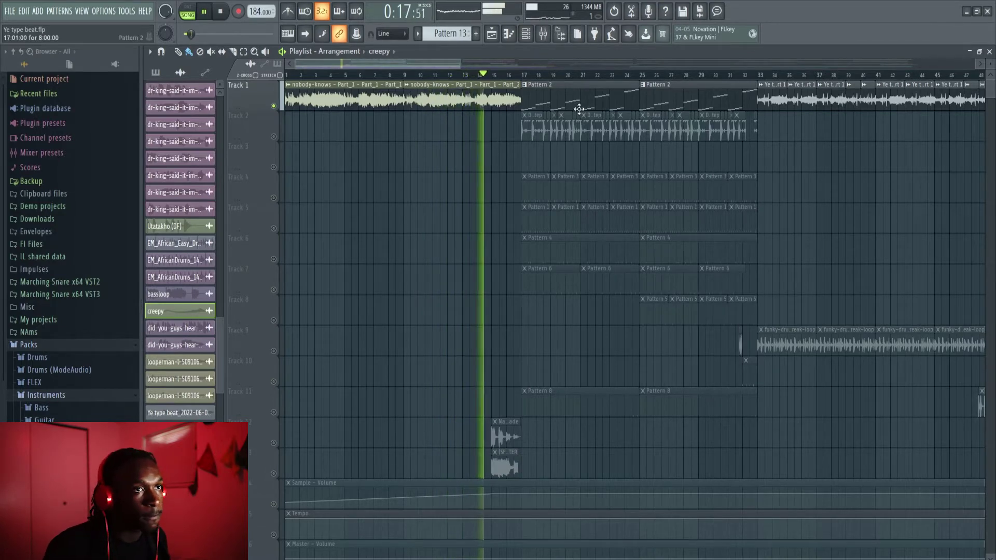
pyautogui.scroll(-2, 574, 110)
pyautogui.scroll(-2, 575, 110)
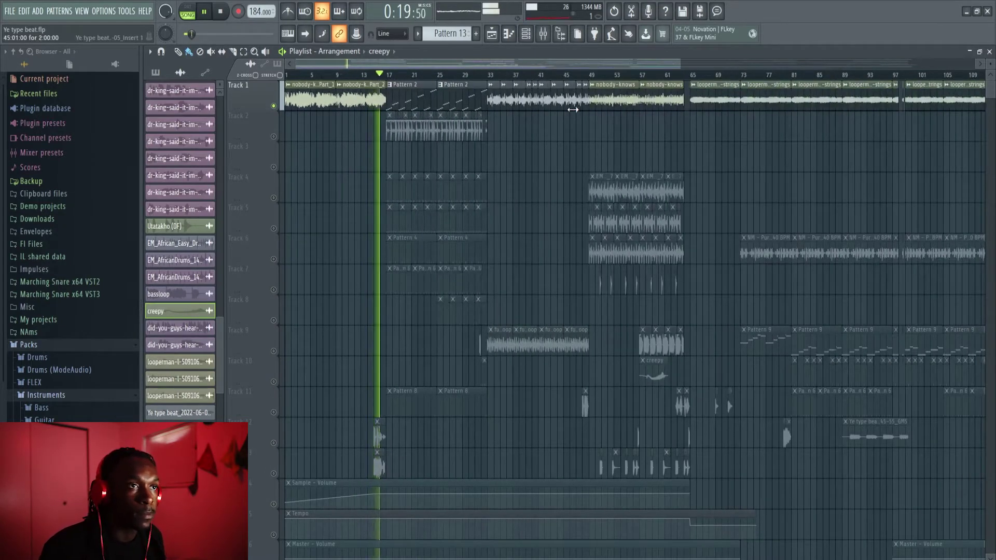
pyautogui.press('space')
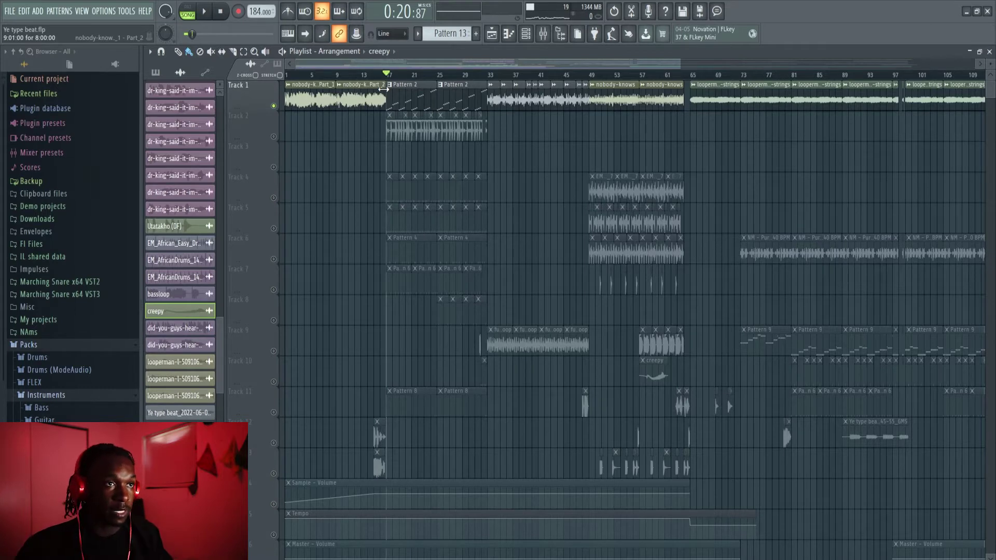
# Step: Play the soloed Track 1 from bar 17 to hear the Pattern 2 section
pyautogui.press('space')
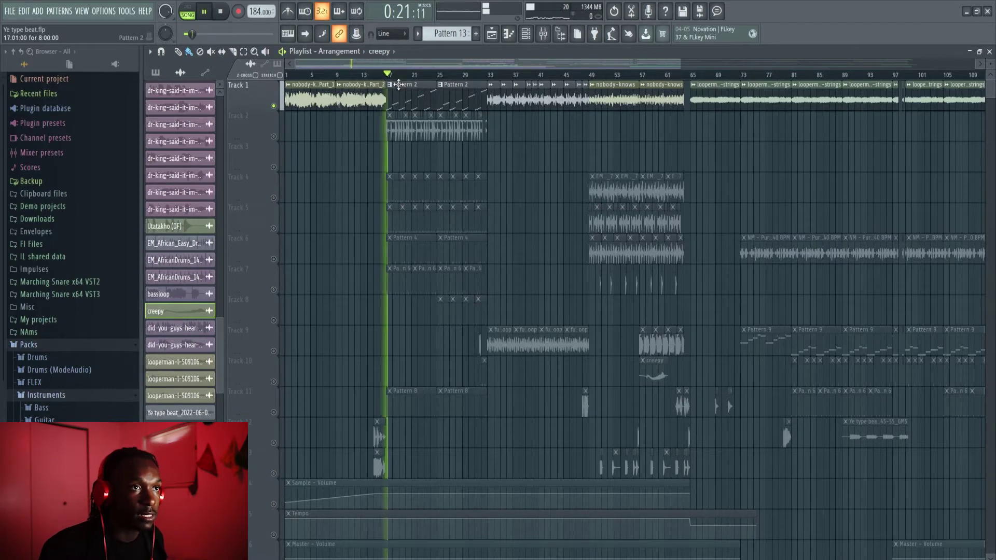
pyautogui.scroll(2, 471, 155)
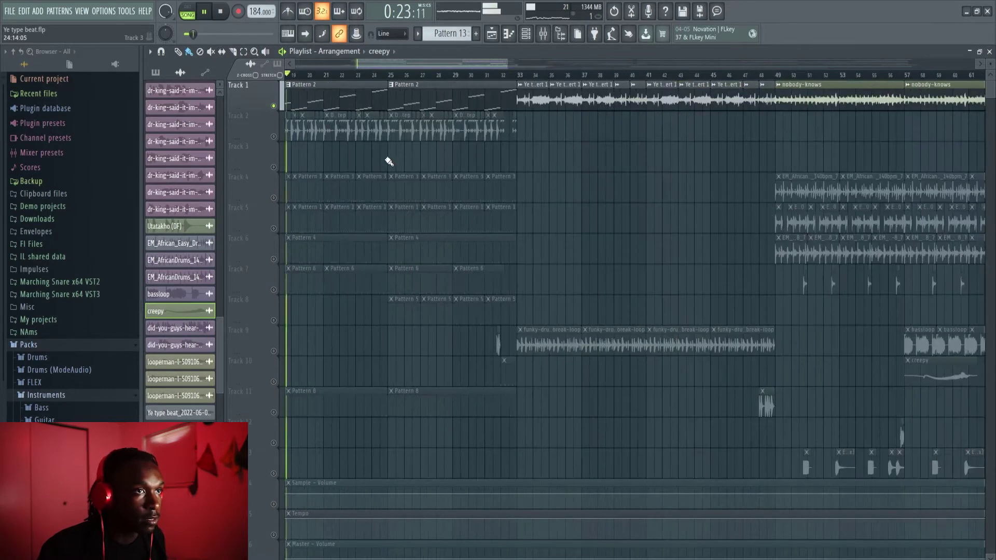
pyautogui.scroll(2, 465, 63)
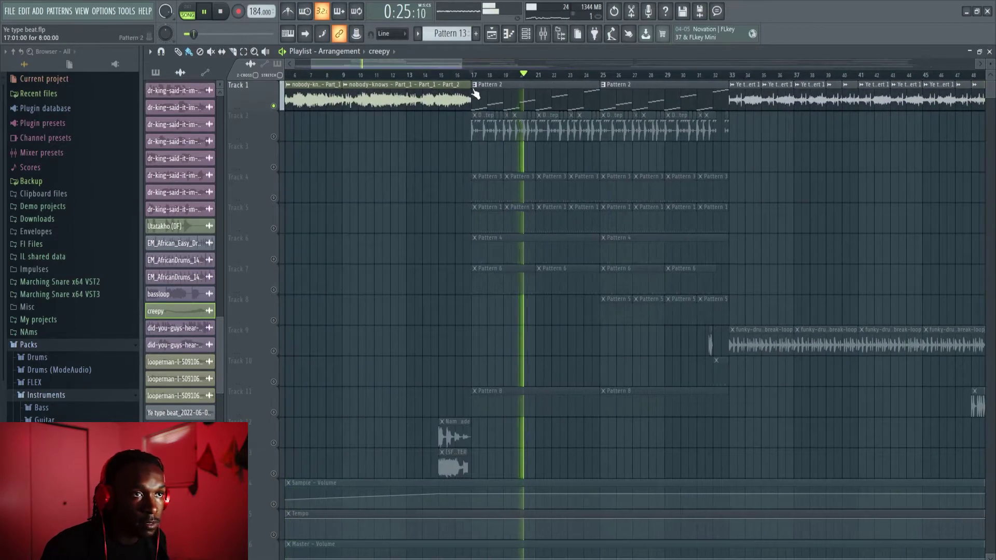
pyautogui.scroll(3, 550, 115)
pyautogui.scroll(-3, 550, 115)
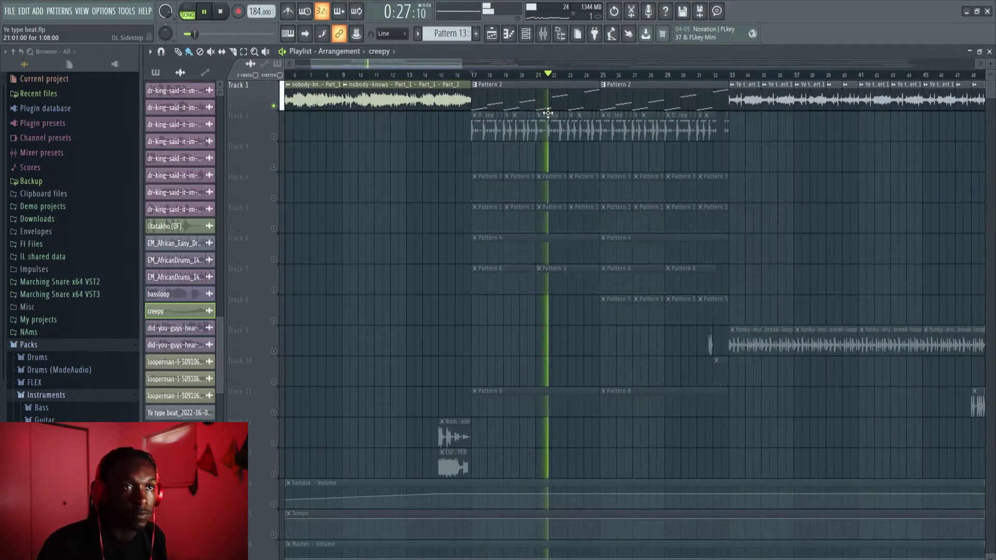
pyautogui.scroll(-5, 552, 106)
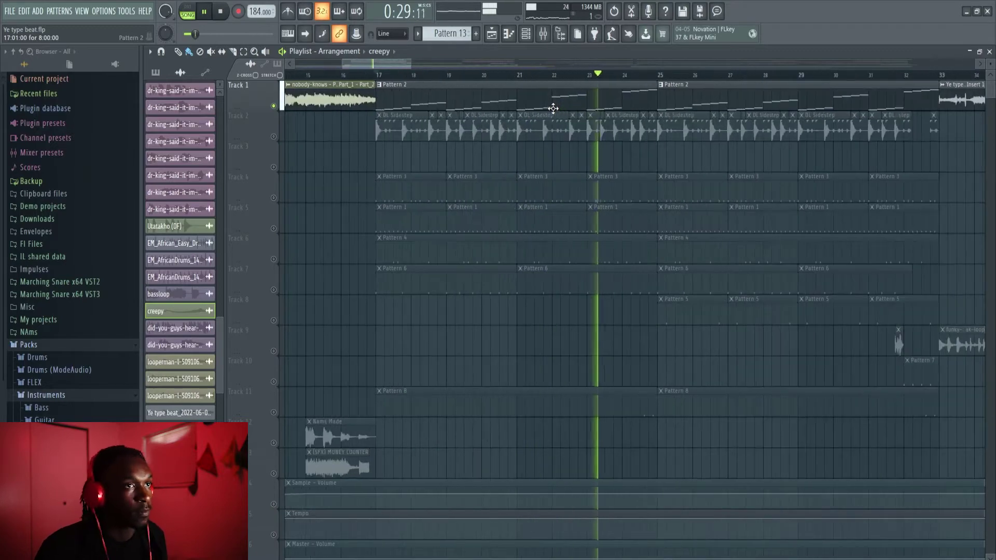
pyautogui.press('space')
pyautogui.scroll(4, 456, 103)
pyautogui.scroll(-4, 451, 101)
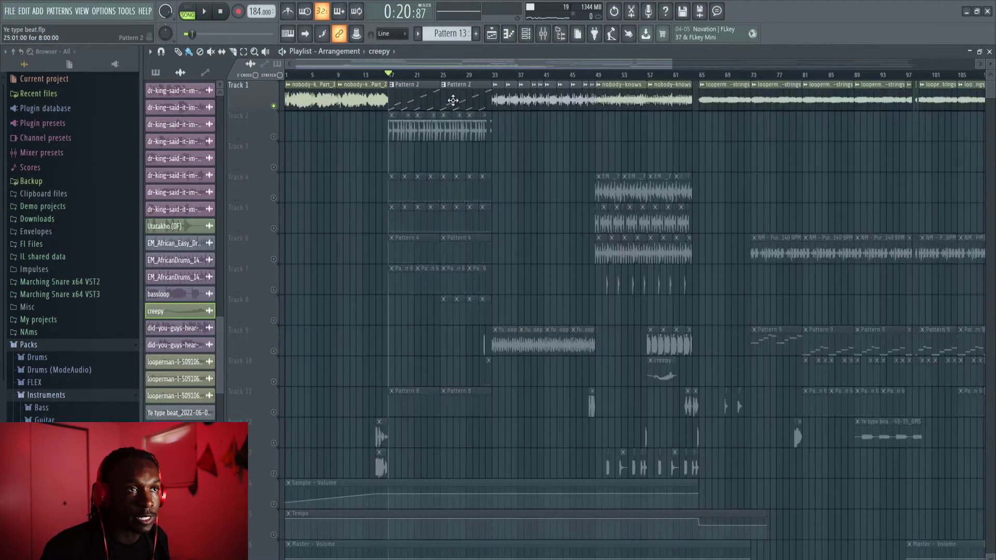
# Step: Unmute Track 2 and examine the sample settings of its DL Sidestep drum break clip
pyautogui.click(274, 137)
pyautogui.scroll(10, 435, 156)
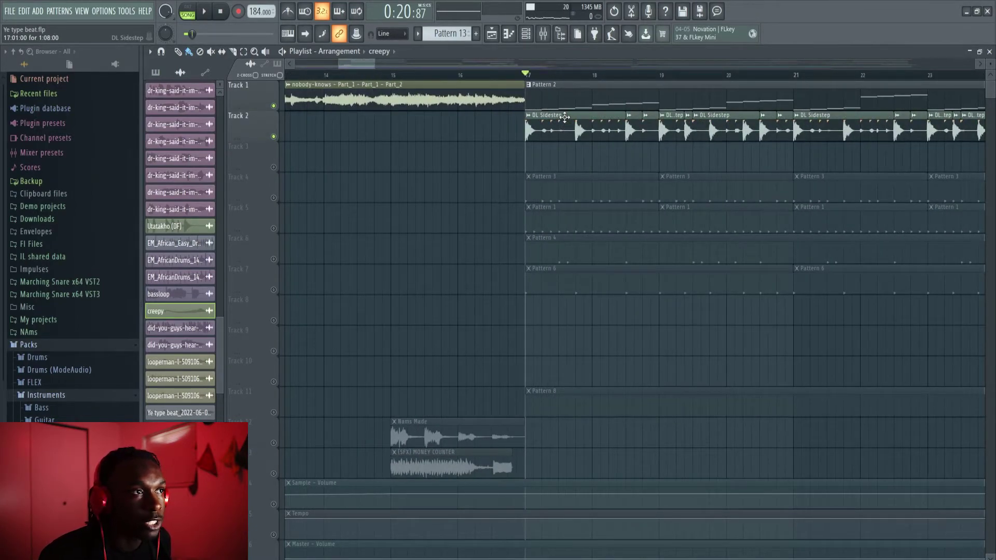
pyautogui.click(565, 117)
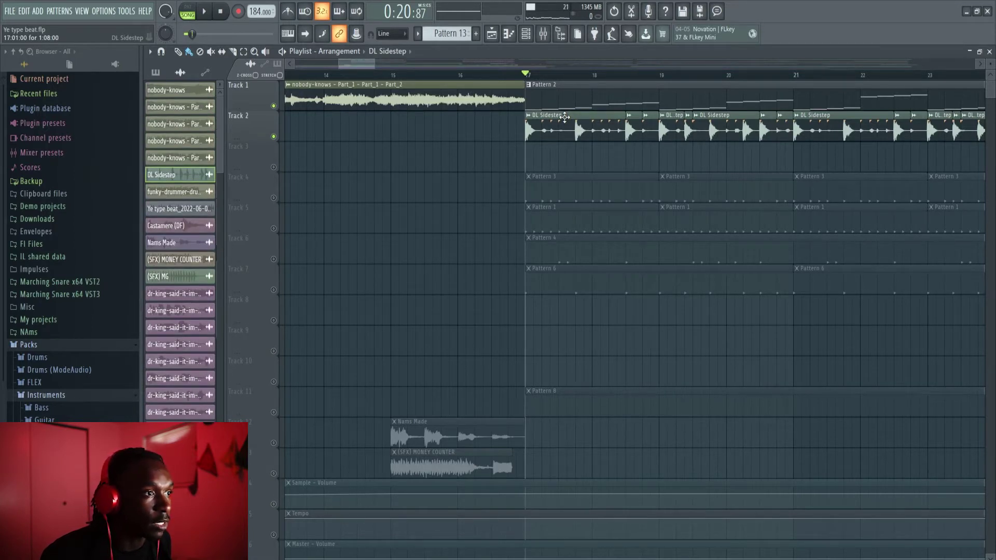
pyautogui.scroll(-8, 564, 117)
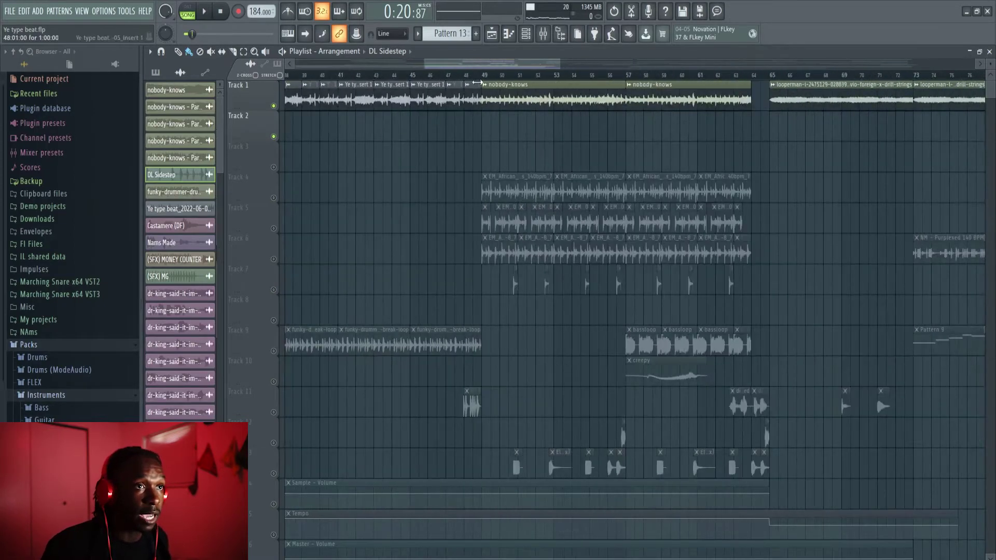
pyautogui.hscroll(-5, 445, 67)
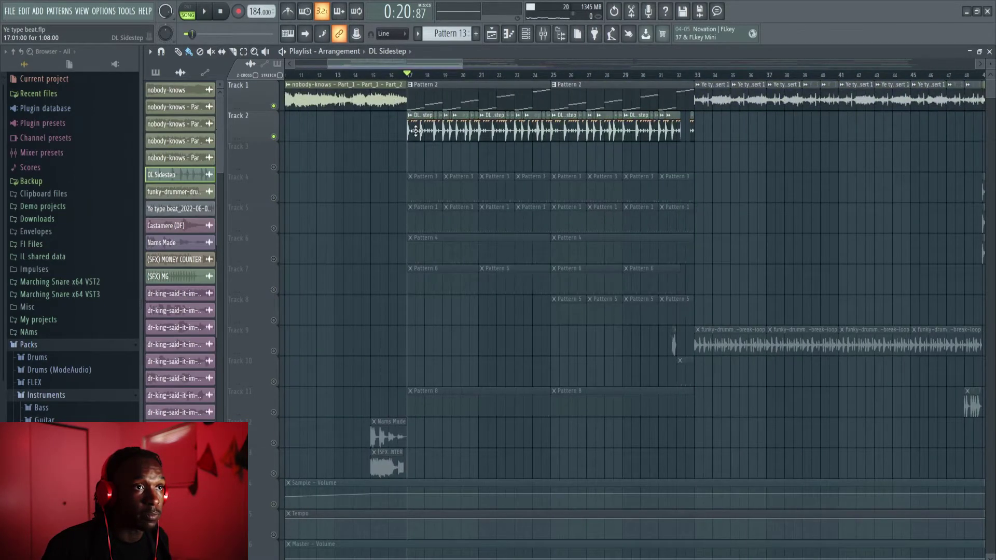
pyautogui.doubleClick(416, 130)
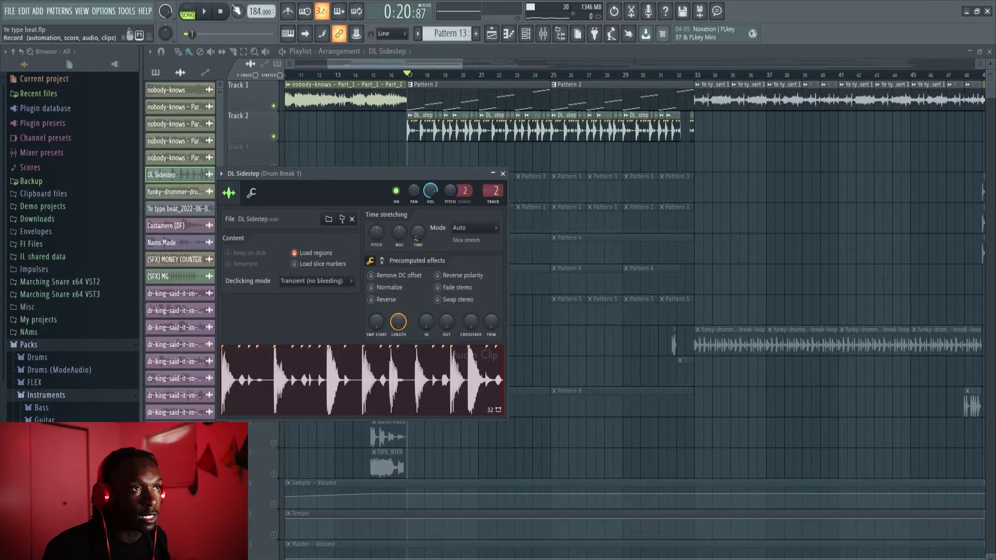
pyautogui.click(454, 57)
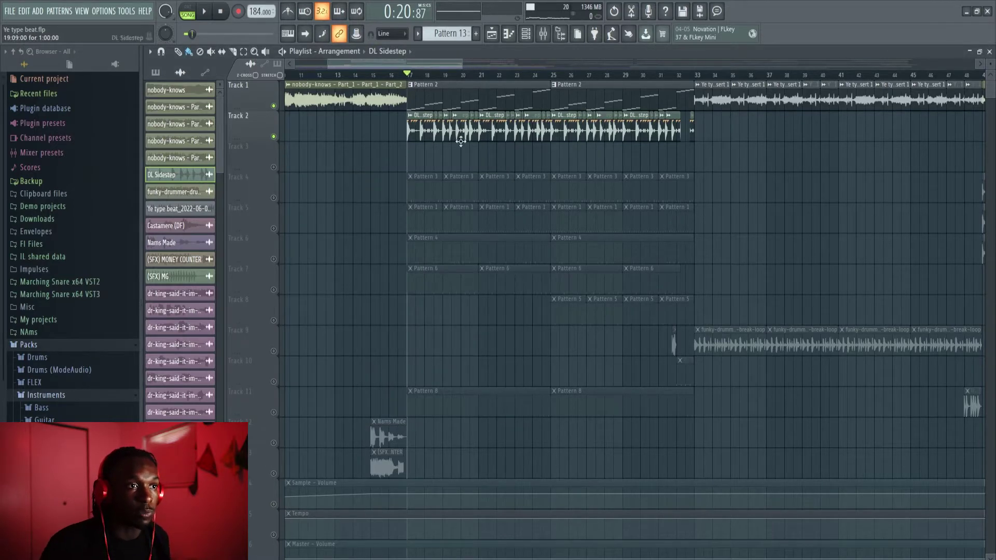
# Step: Play the DL Sidestep drum break on Track 2 together with Track 1 from bar 17
pyautogui.press('space')
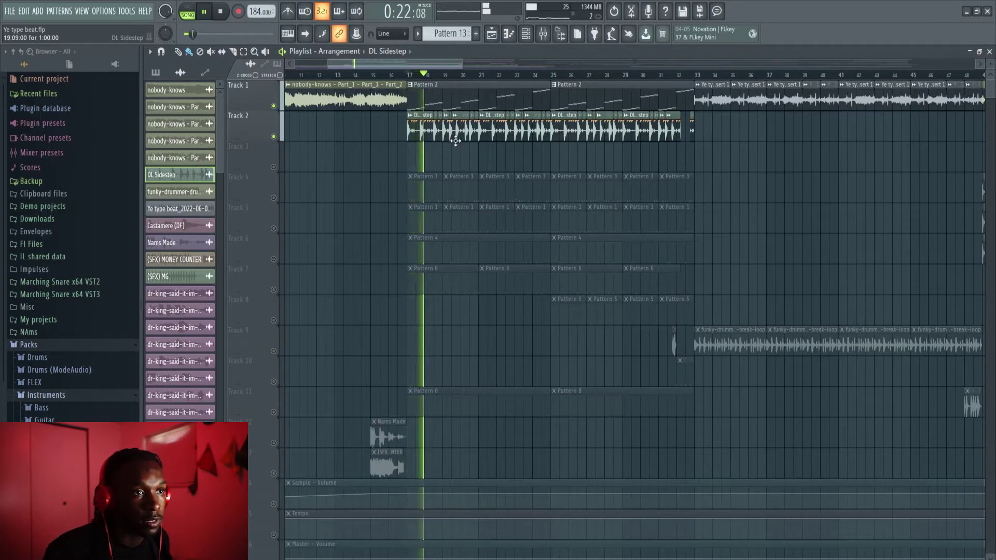
pyautogui.scroll(-3, 474, 163)
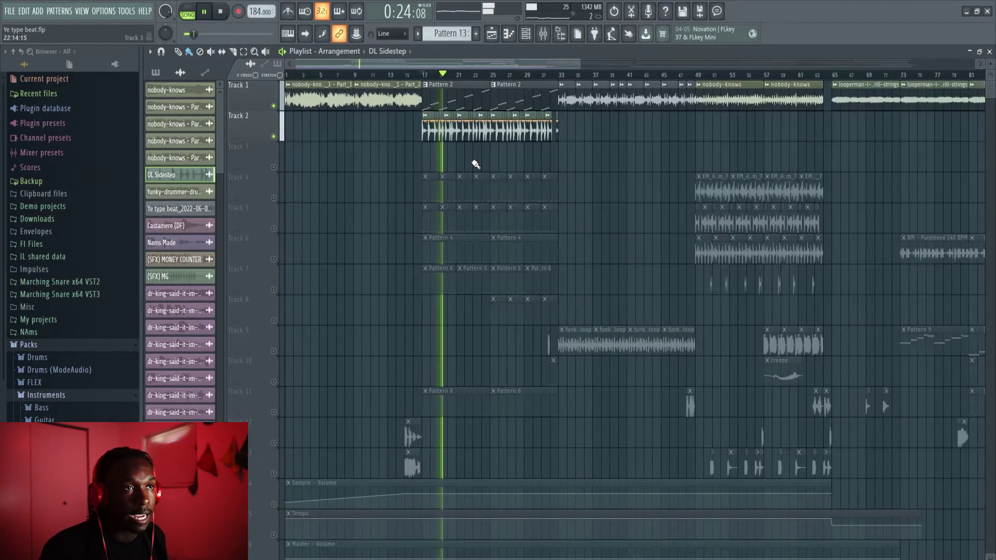
pyautogui.scroll(3, 460, 171)
pyautogui.press('space')
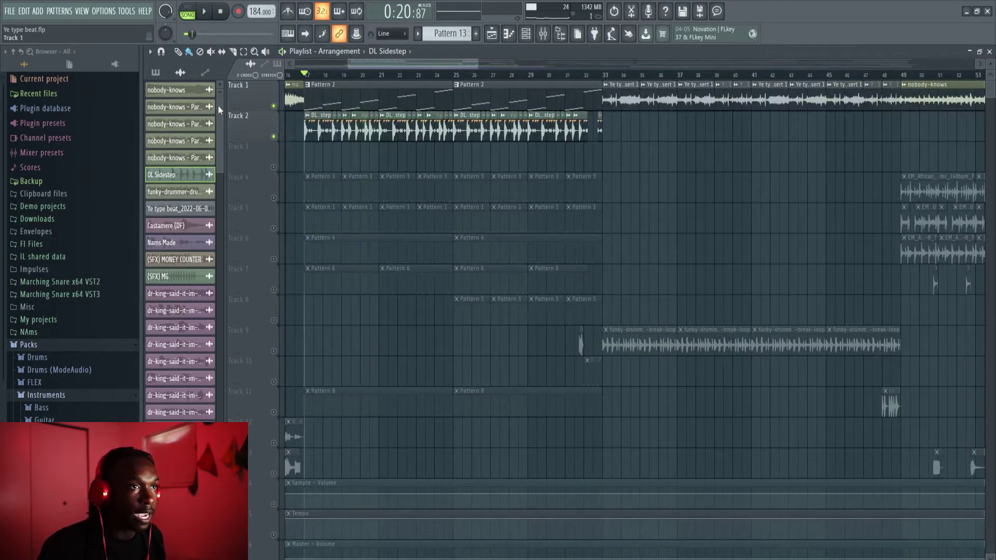
pyautogui.scroll(2, 332, 152)
pyautogui.hscroll(-5, 389, 64)
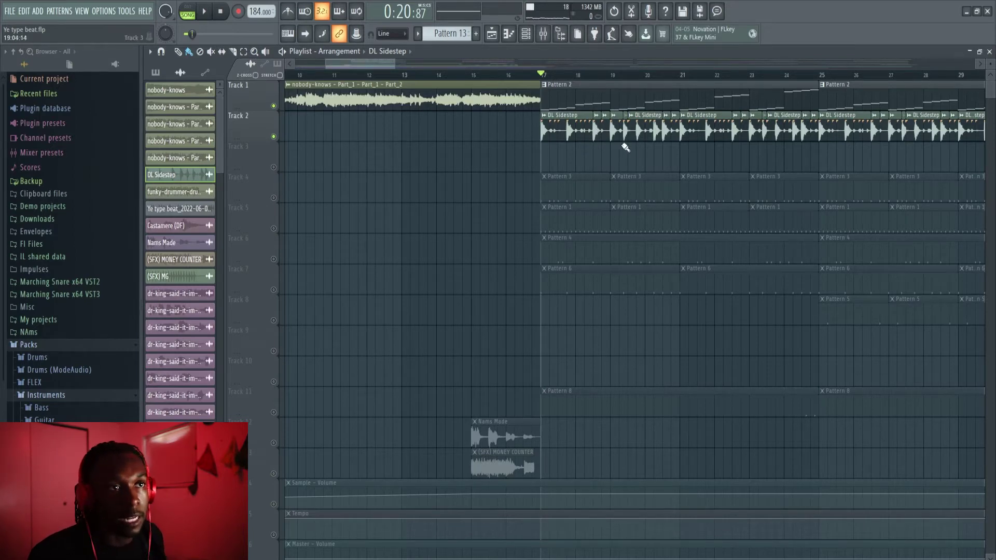
pyautogui.scroll(-2, 623, 137)
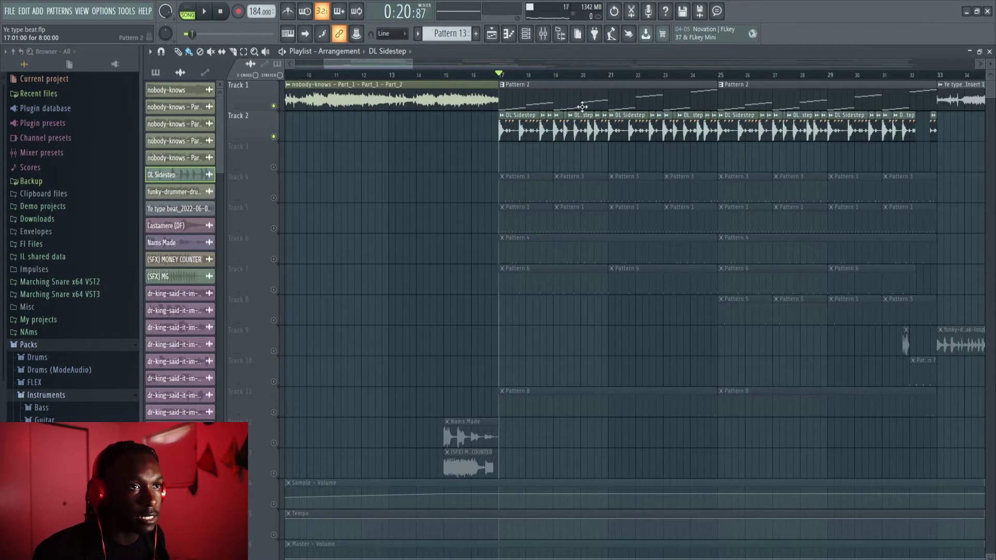
pyautogui.scroll(-2, 586, 104)
pyautogui.press('space')
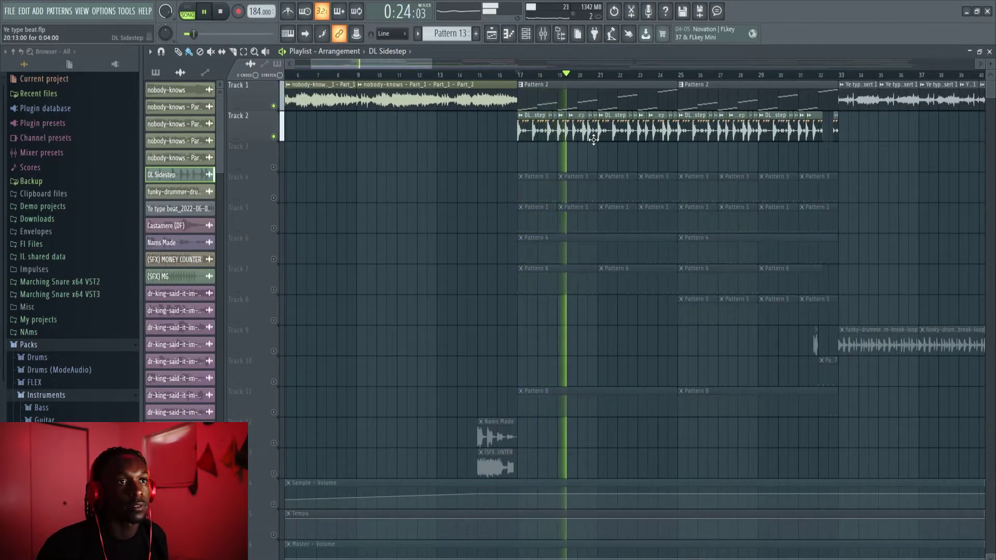
pyautogui.scroll(-4, 763, 161)
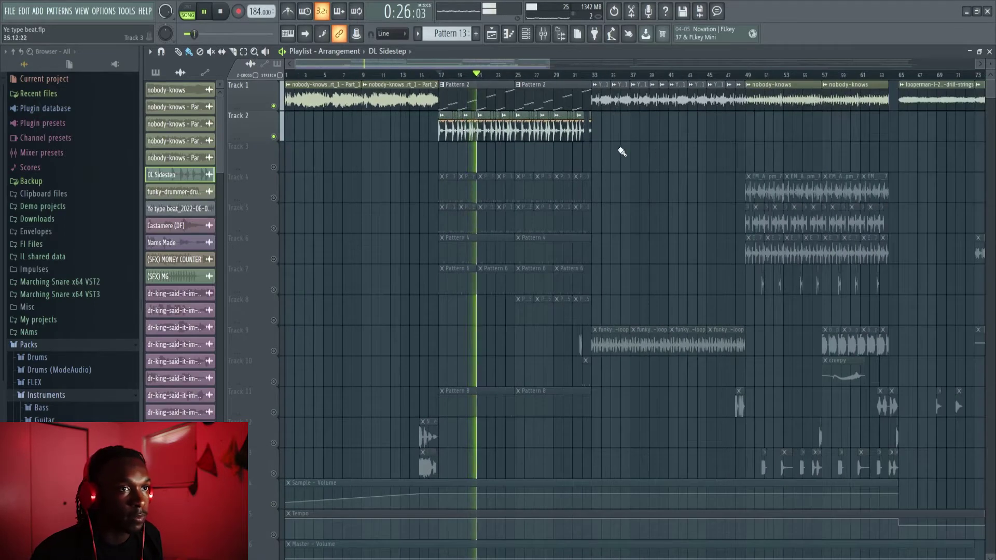
pyautogui.press('space')
# Step: Unmute Track 4 and solo the Closed Hats 1 mixer track while Pattern 3 plays from bar 17
pyautogui.click(273, 198)
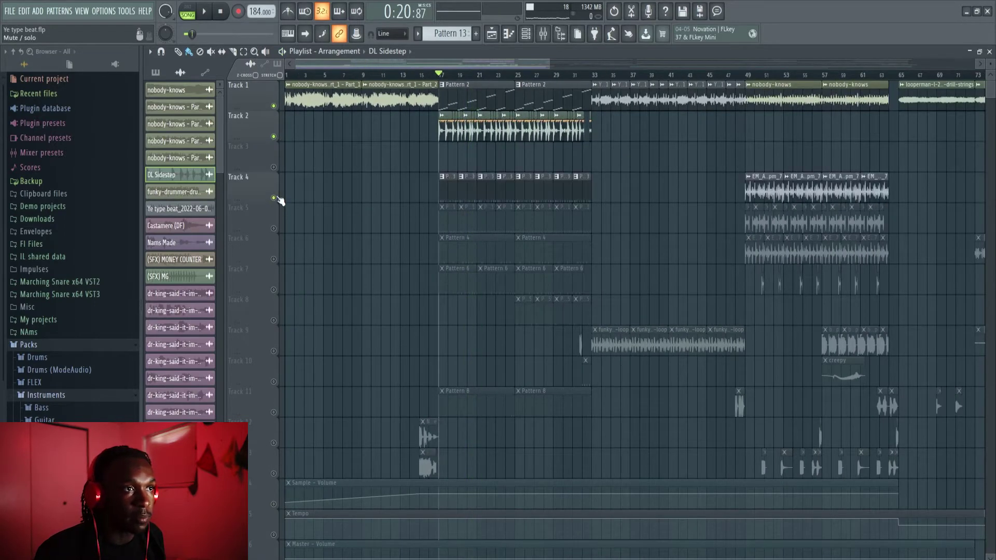
pyautogui.press('space')
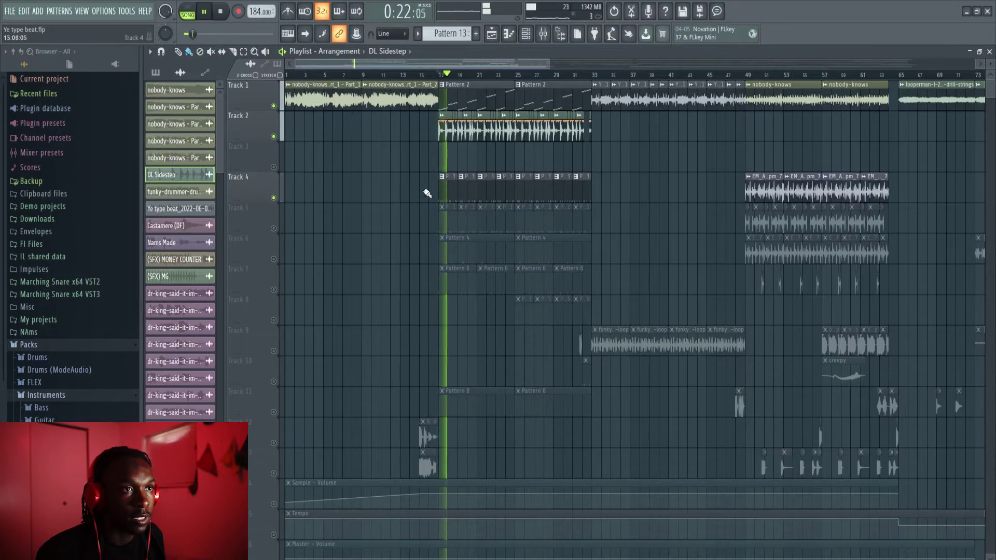
pyautogui.scroll(4, 462, 174)
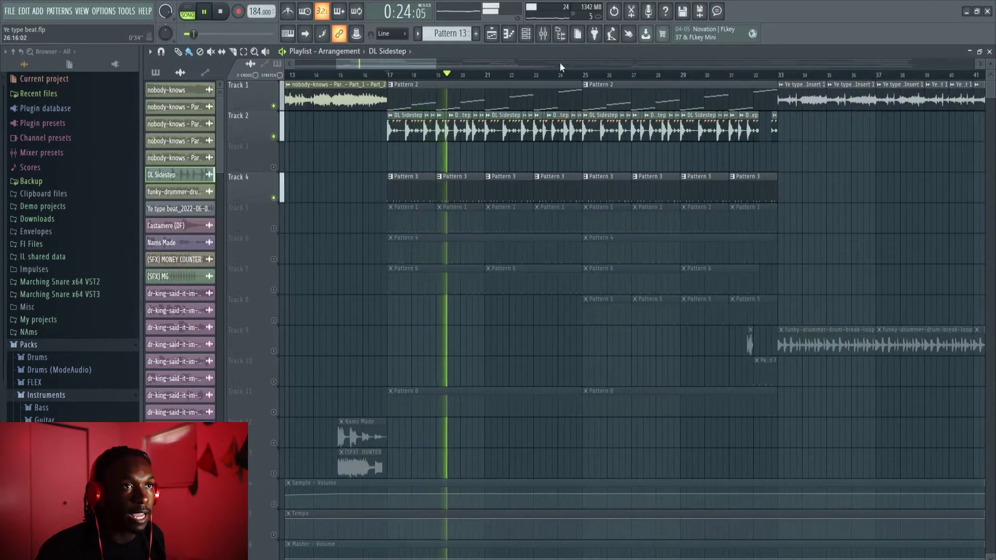
pyautogui.click(543, 34)
pyautogui.rightClick(253, 244)
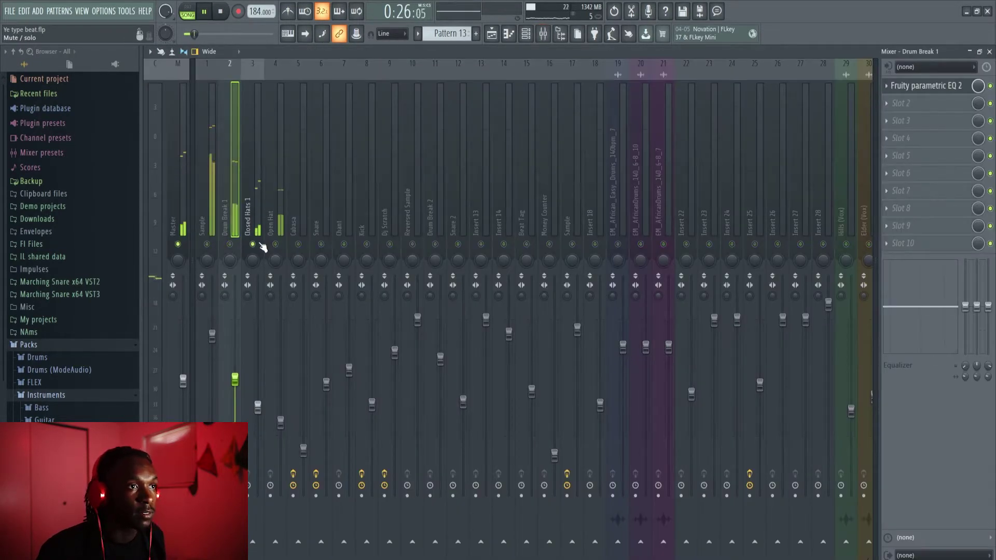
# Step: Select bars 17 to 33 in the playlist and play them with Track 5's Pattern 1 clips unmuted
pyautogui.click(492, 35)
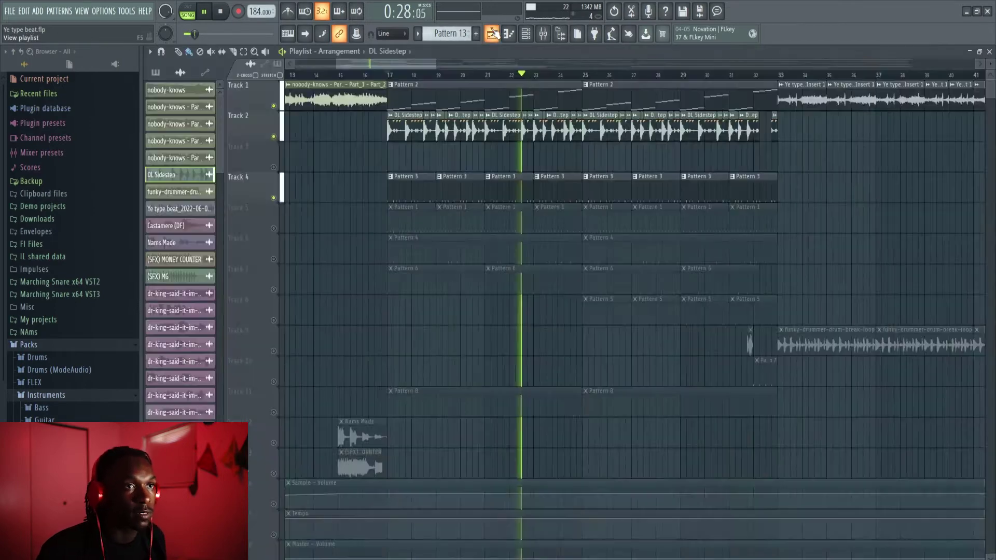
pyautogui.click(492, 34)
pyautogui.click(492, 35)
pyautogui.press('space')
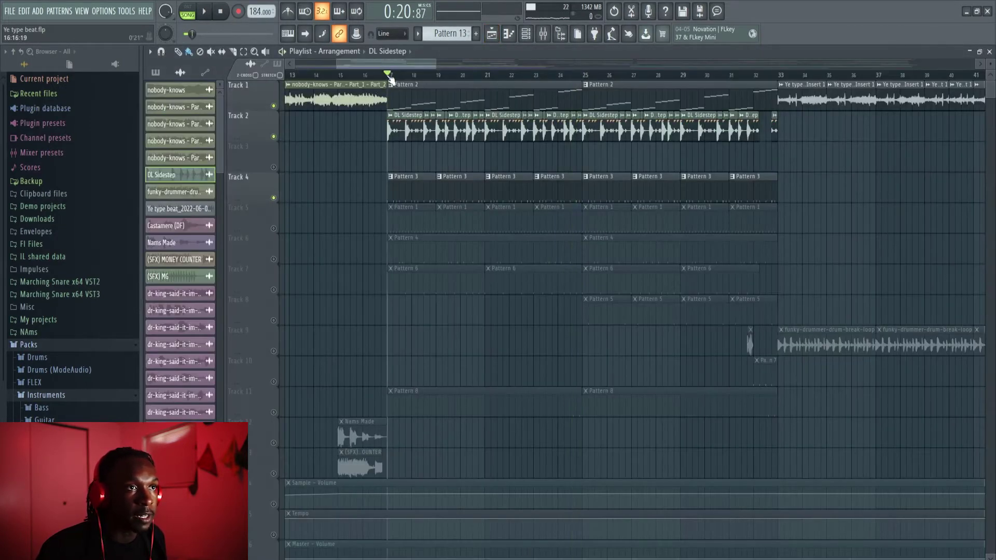
pyautogui.moveTo(393, 83); pyautogui.dragTo(783, 91)
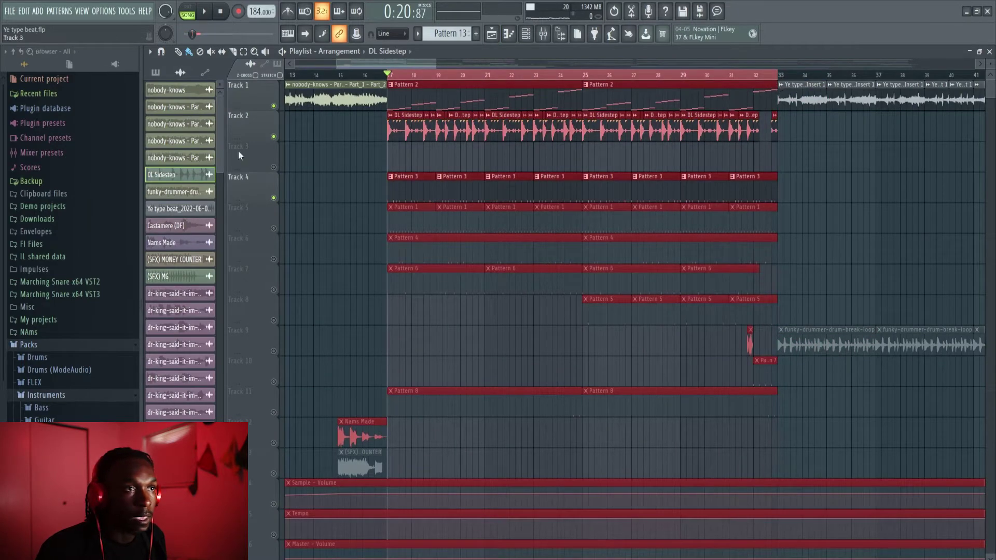
pyautogui.click(274, 228)
pyautogui.press('space')
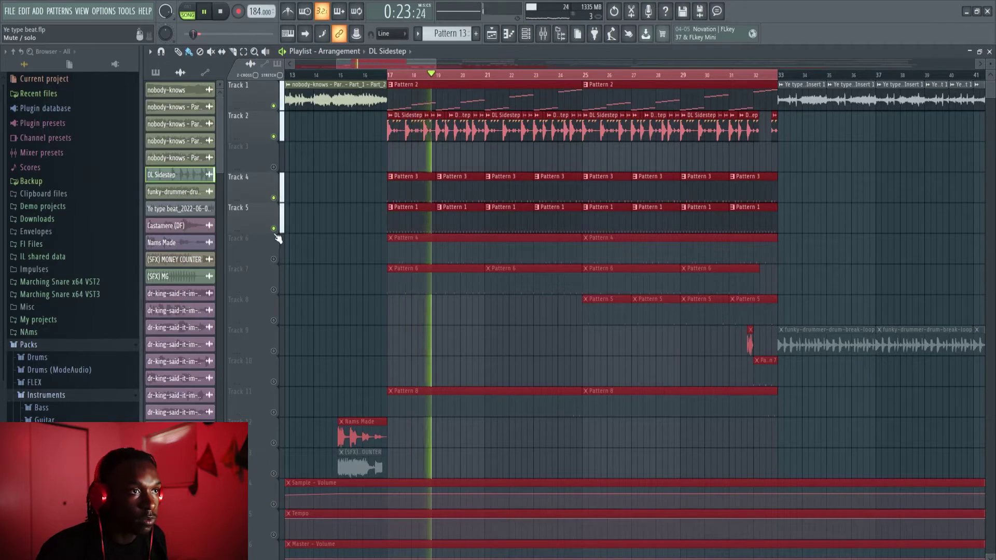
# Step: Bring the other muted playlist tracks back in and solo the Cabasa mixer track during playback
pyautogui.rightClick(273, 228)
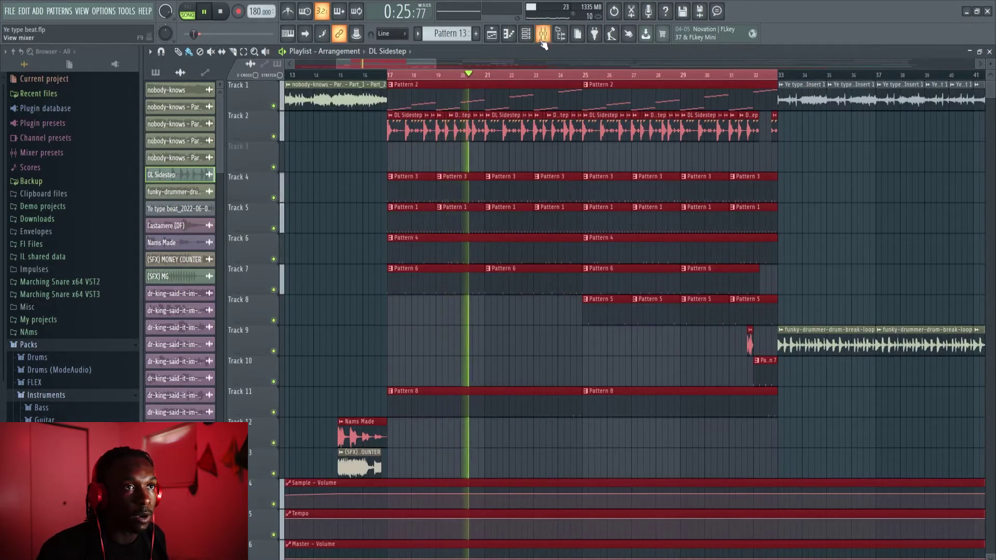
pyautogui.press('F9')
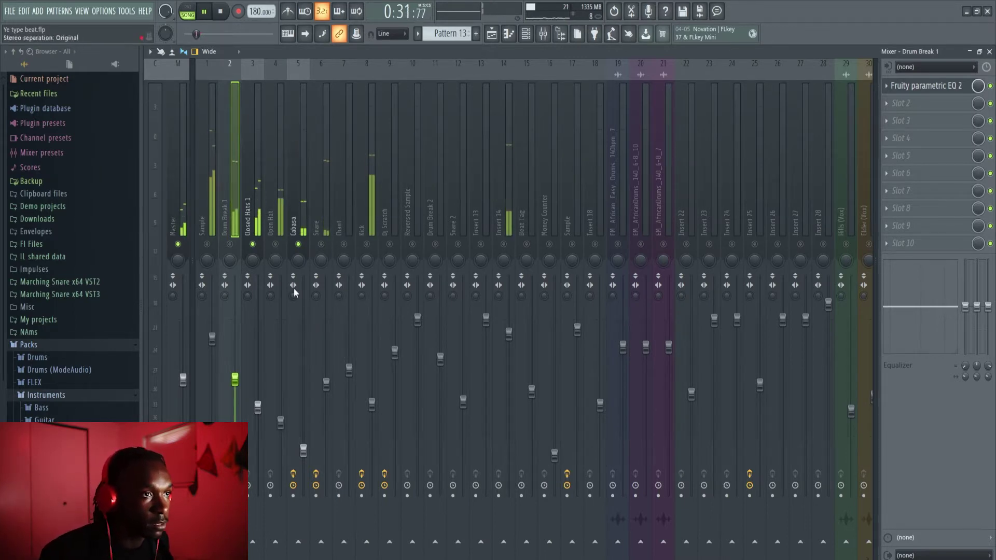
pyautogui.rightClick(298, 244)
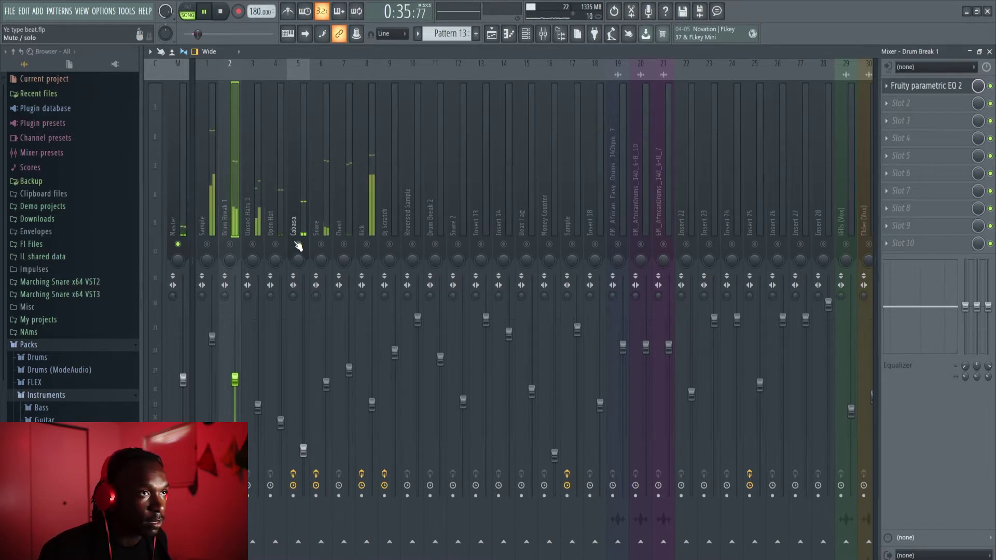
# Step: Unmute the Closed Hats 1, Drum Break 1, Sample and Open Hat mixer tracks alongside the Cabasa
pyautogui.click(253, 245)
pyautogui.click(229, 244)
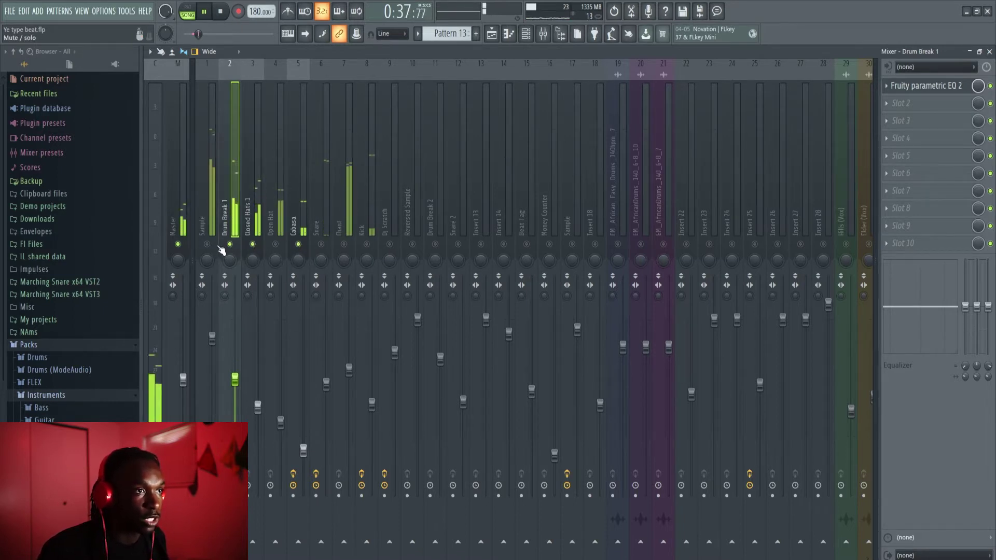
pyautogui.click(208, 245)
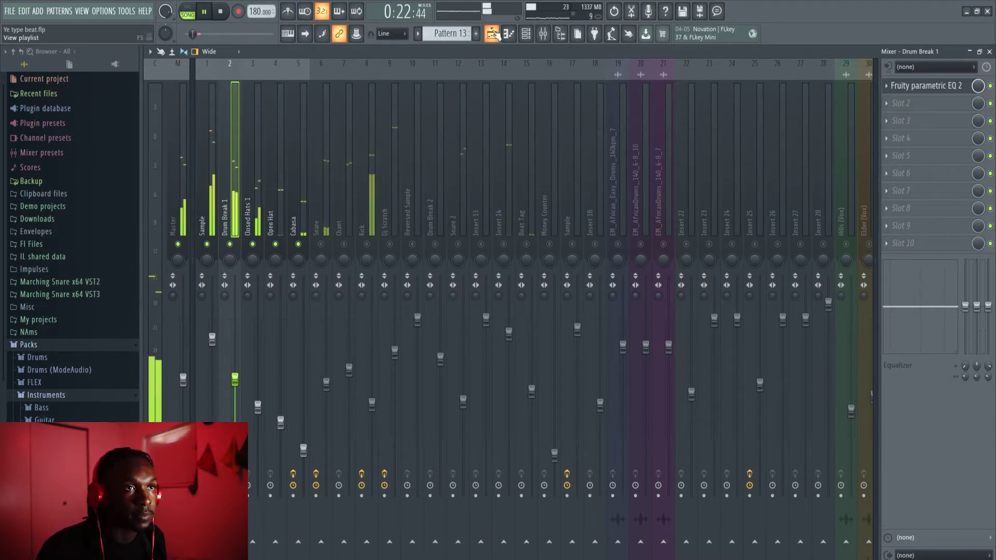
# Step: Stop playback and examine the whole playlist arrangement, including the automation clips on Tracks 14 to 19
pyautogui.press('F5')
pyautogui.scroll(-3, 545, 192)
pyautogui.scroll(-4, 548, 190)
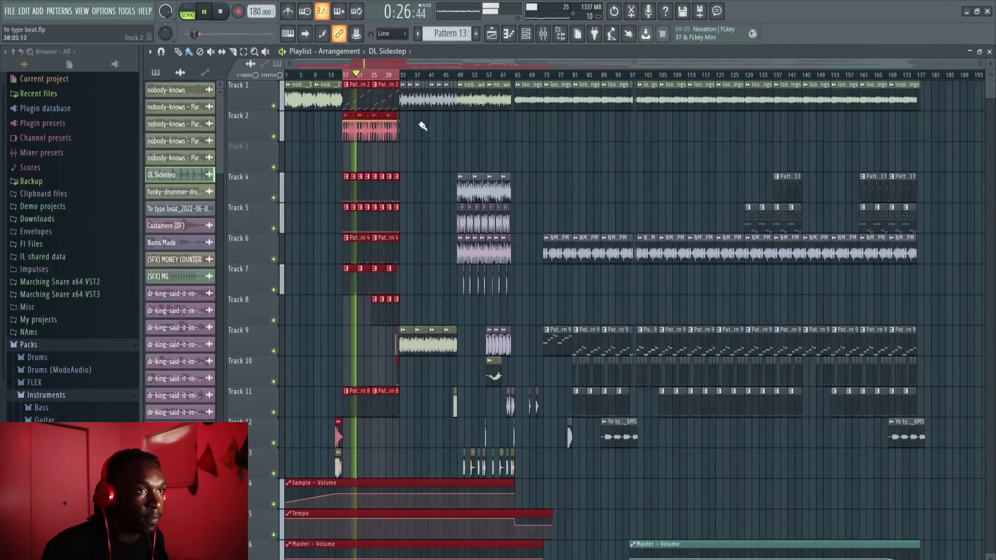
pyautogui.press('space')
pyautogui.scroll(-4, 400, 286)
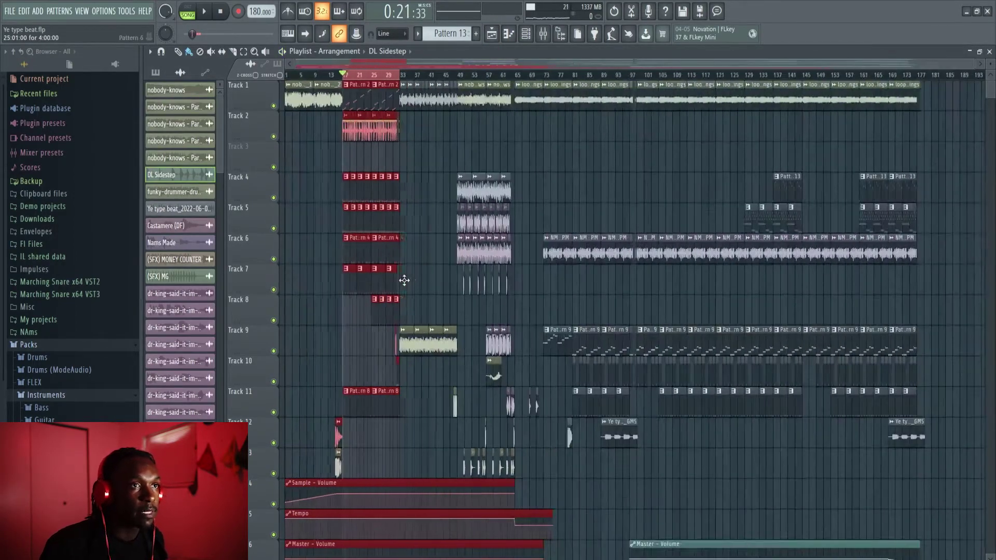
pyautogui.scroll(-6, 331, 342)
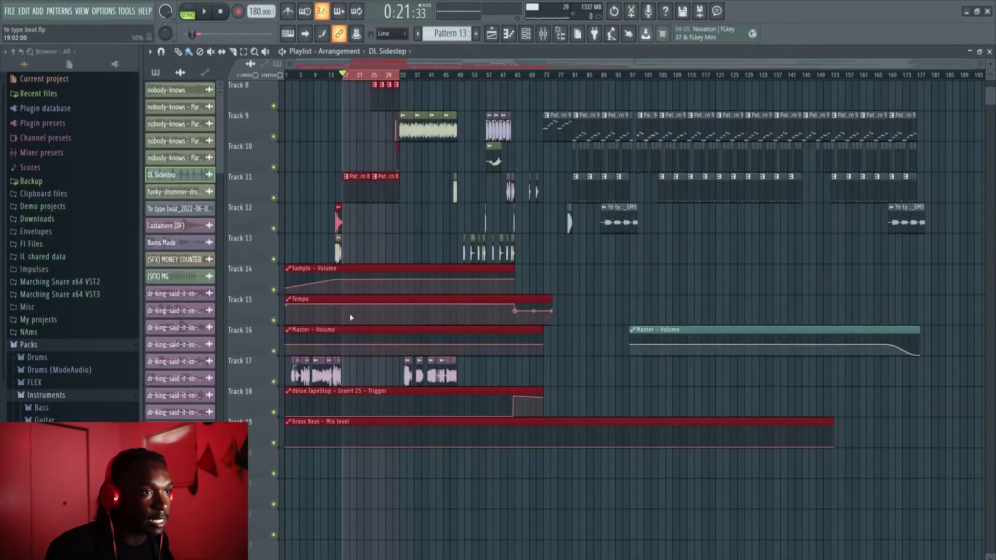
pyautogui.scroll(4, 350, 311)
pyautogui.scroll(5, 373, 222)
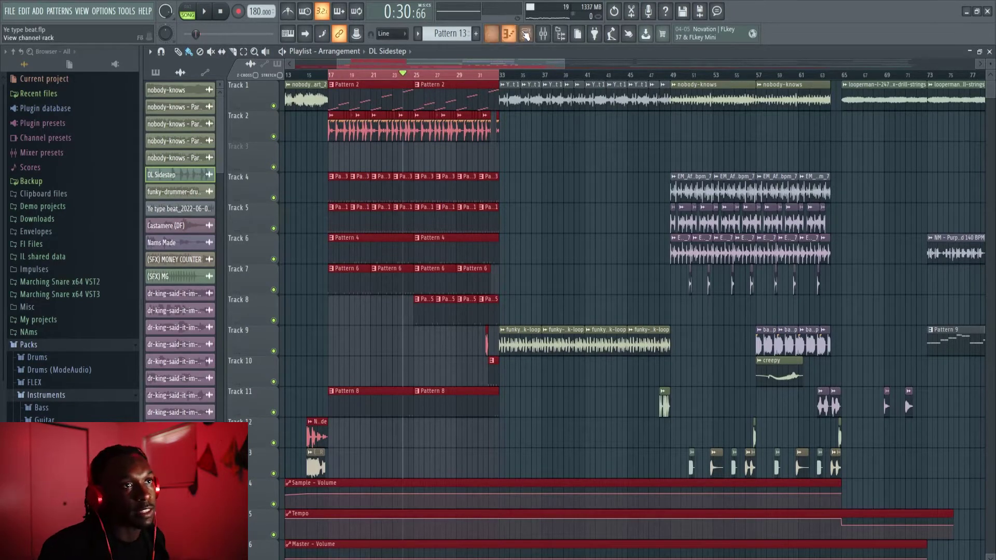
# Step: Unmute the Snare mixer track and briefly play it with the Sample, drum break, hats and Cabasa
pyautogui.click(542, 33)
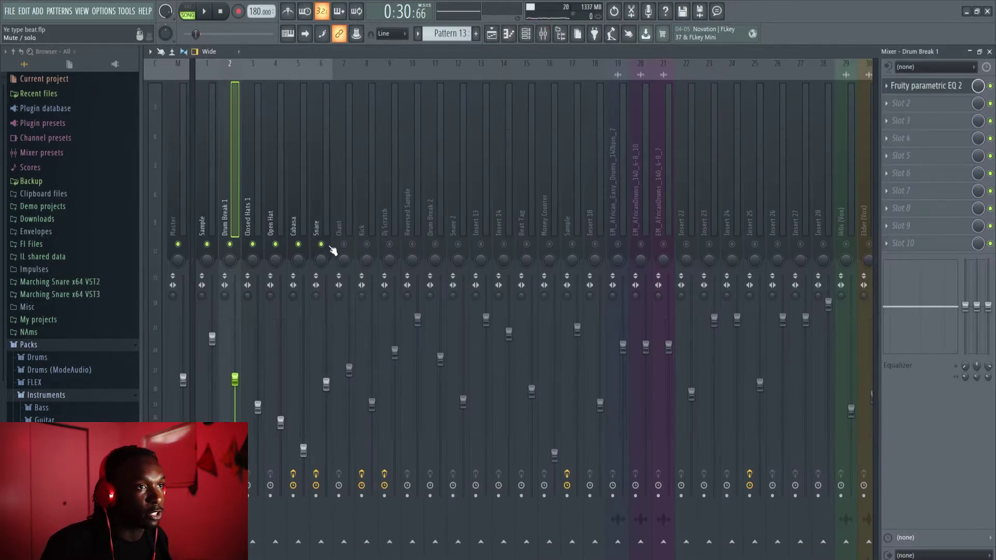
pyautogui.press('space')
pyautogui.press('space')
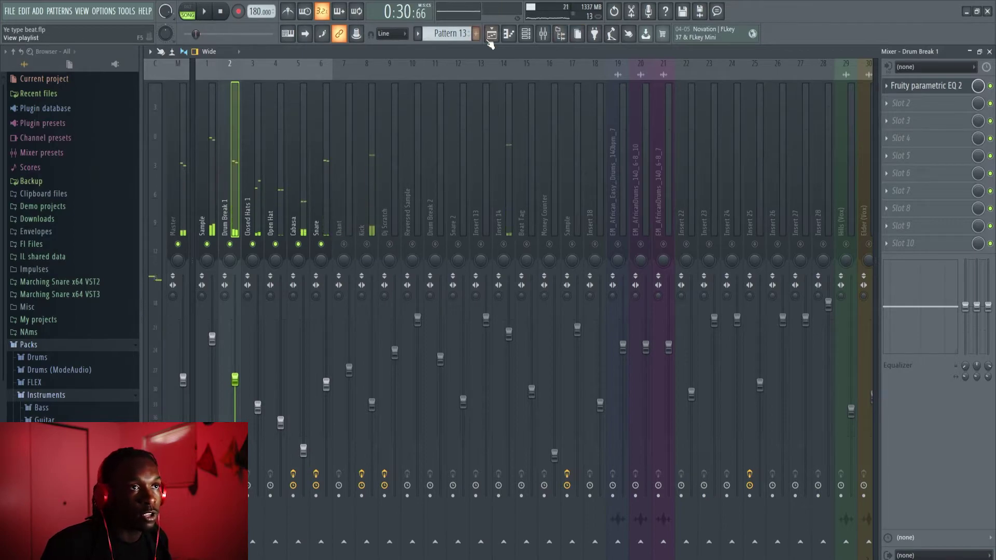
# Step: Play the selected section in the playlist and follow where the Pattern 5 clips on Track 8 come in
pyautogui.click(490, 34)
pyautogui.press('space')
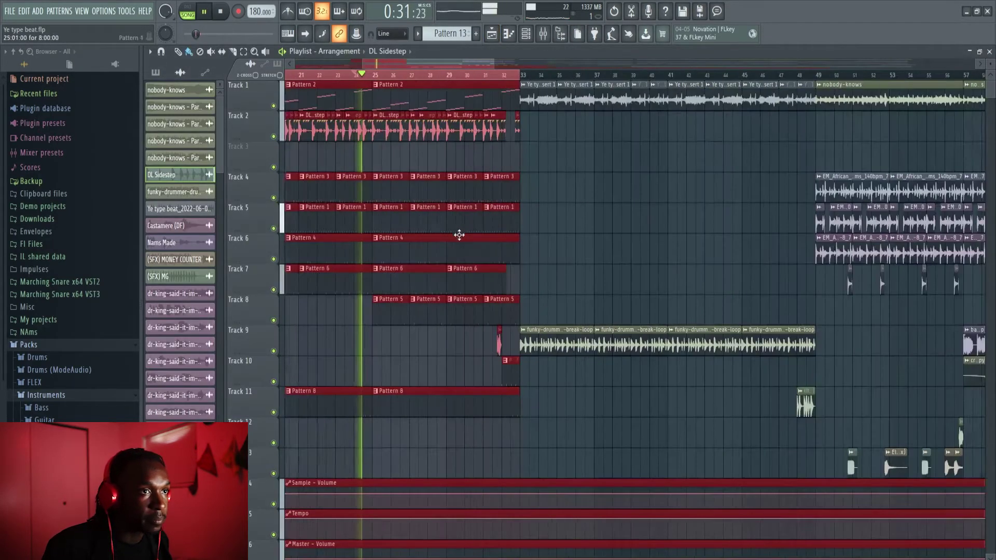
pyautogui.scroll(2, 461, 233)
pyautogui.scroll(-4, 436, 231)
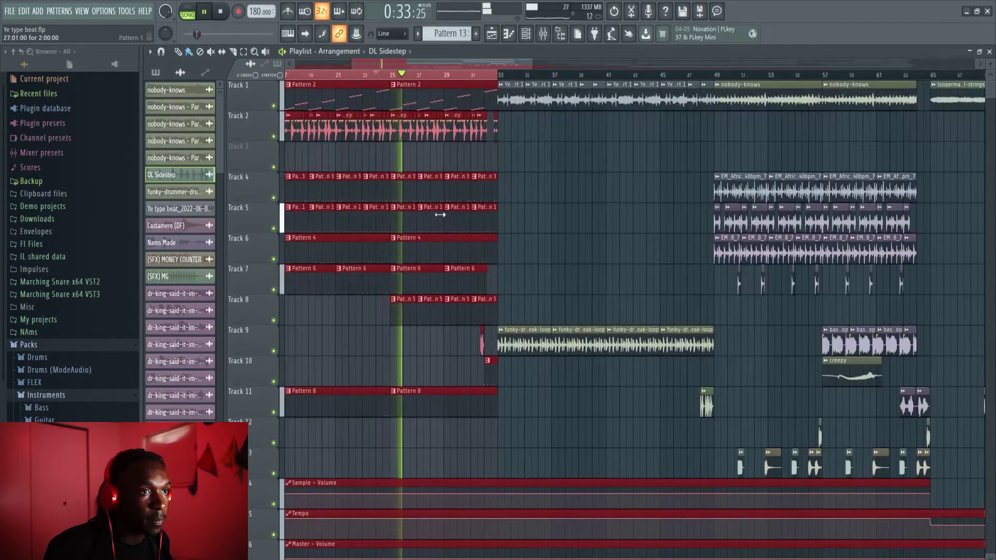
pyautogui.scroll(3, 444, 207)
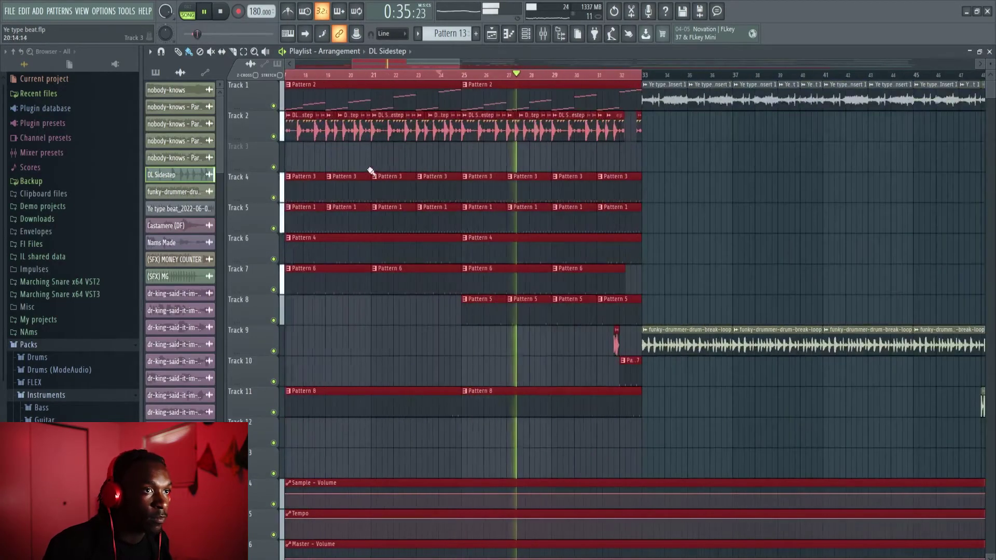
pyautogui.scroll(-3, 402, 157)
pyautogui.scroll(3, 402, 157)
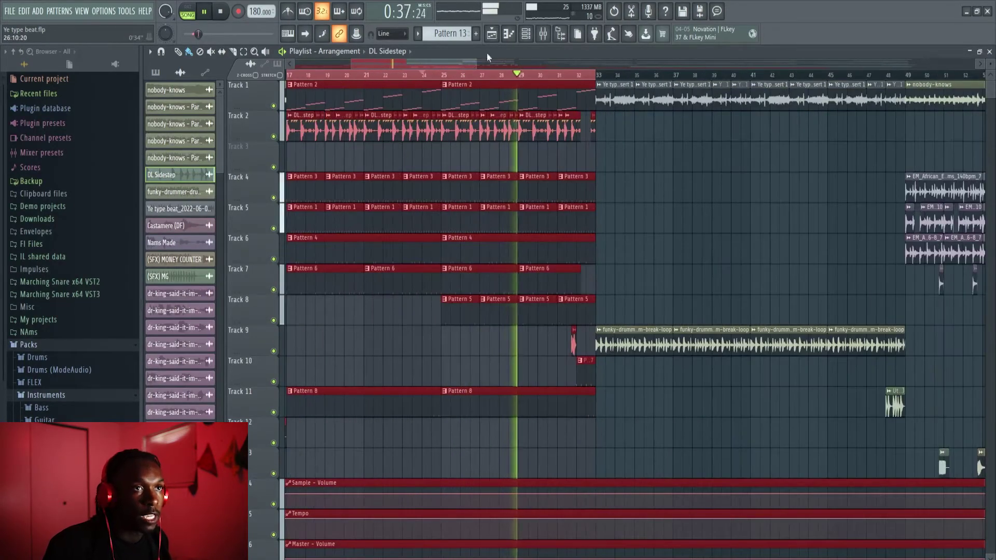
pyautogui.press('space')
# Step: Select bars 25 to 33 in the playlist and play them with only the Snare mixer track soloed
pyautogui.click(447, 75)
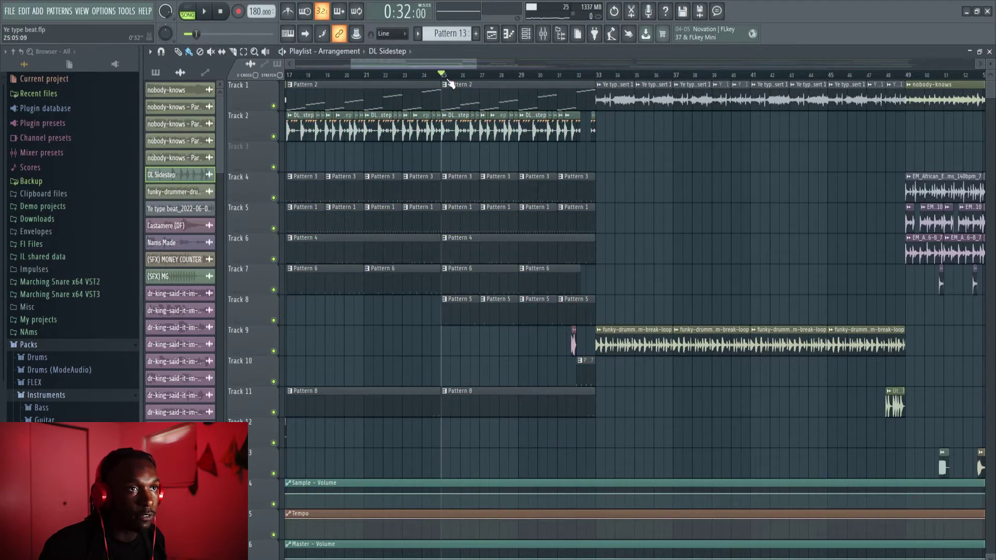
pyautogui.moveTo(445, 77); pyautogui.dragTo(590, 79)
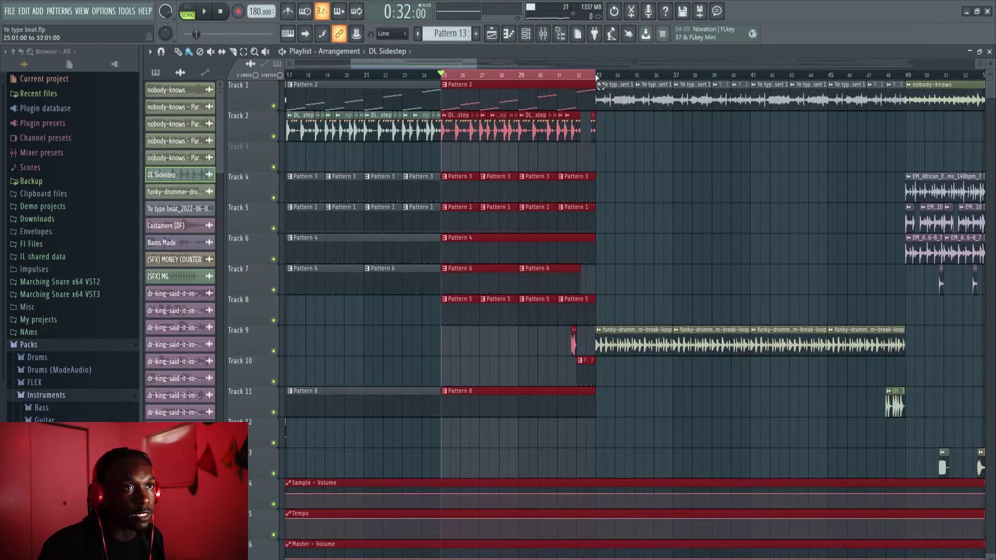
pyautogui.click(546, 33)
pyautogui.press('space')
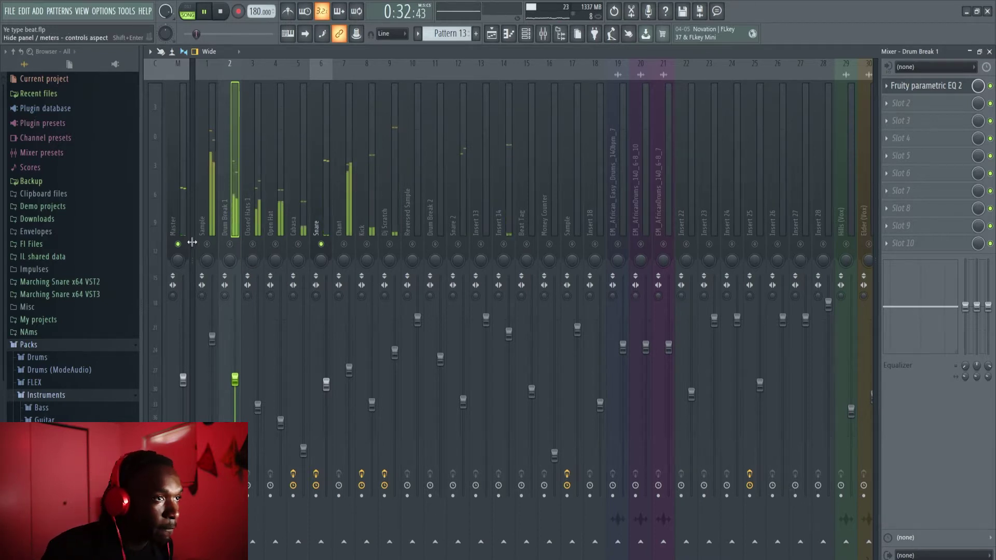
# Step: Unmute the Sample, Drum Break 1, Closed Hats 1, Open Hat and Cabasa mixer tracks alongside the Snare
pyautogui.hscroll(2, 197, 246)
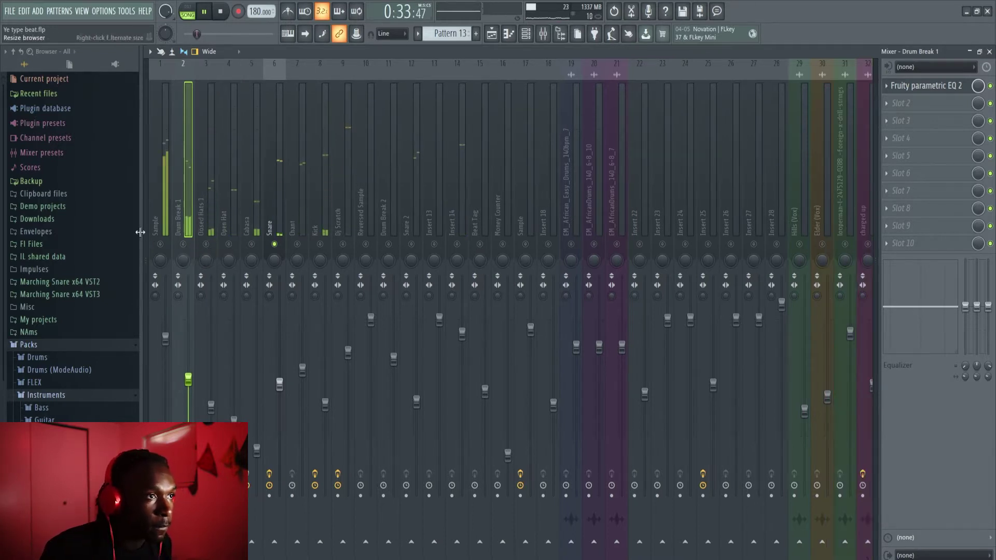
pyautogui.hscroll(-2, 145, 232)
pyautogui.click(206, 244)
pyautogui.click(230, 244)
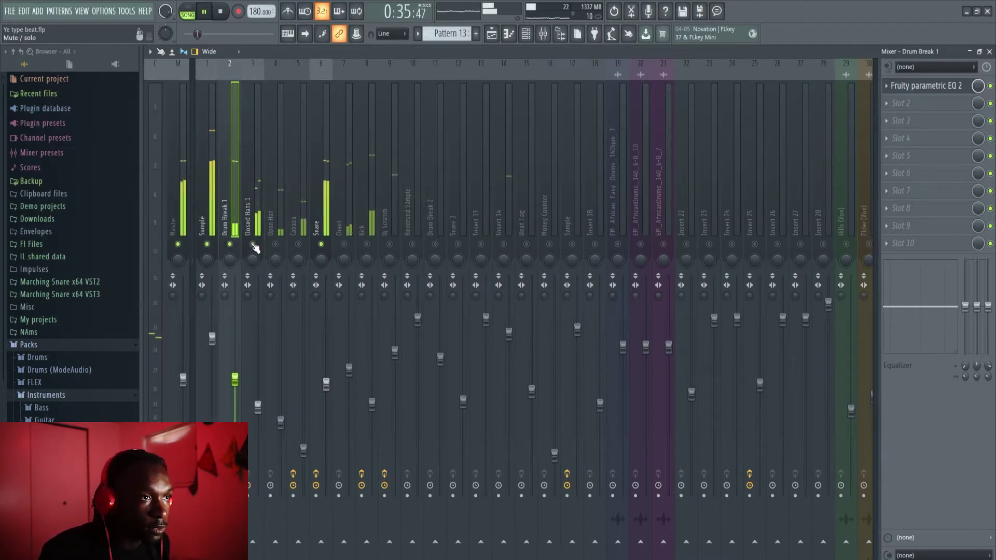
pyautogui.click(253, 244)
pyautogui.click(275, 244)
pyautogui.click(299, 244)
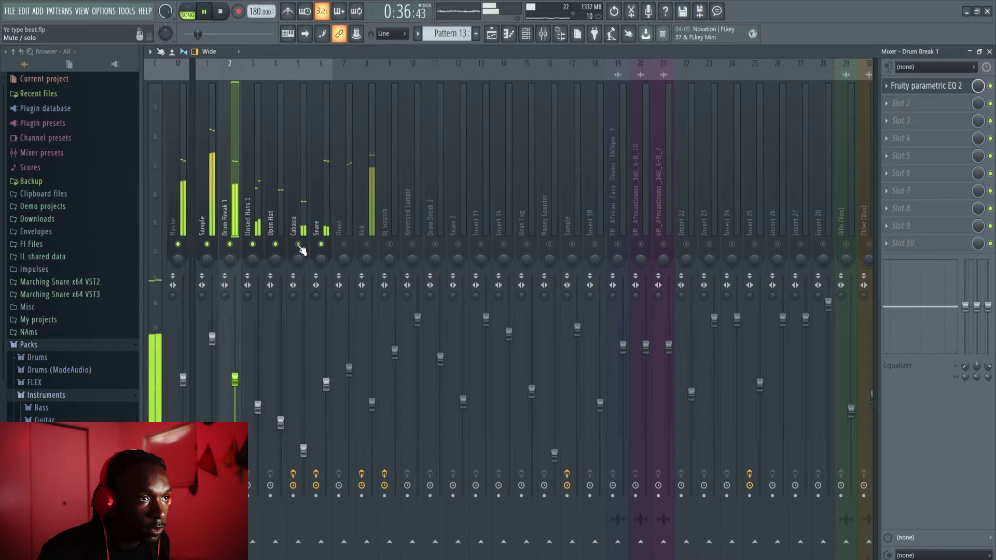
# Step: Add the Chant and Kick mixer tracks to the layers playing in bars 25 to 33
pyautogui.click(506, 35)
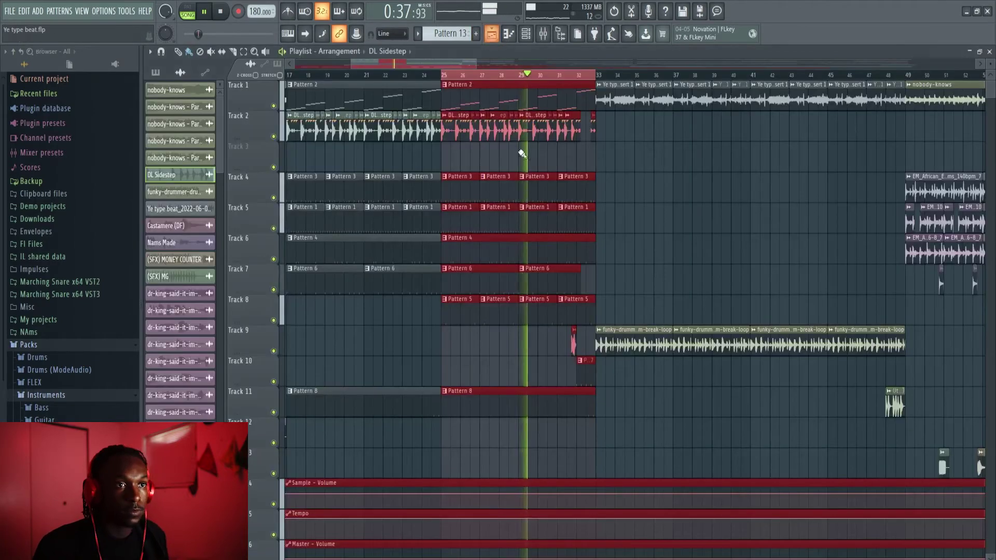
pyautogui.click(543, 34)
pyautogui.click(321, 244)
pyautogui.click(344, 244)
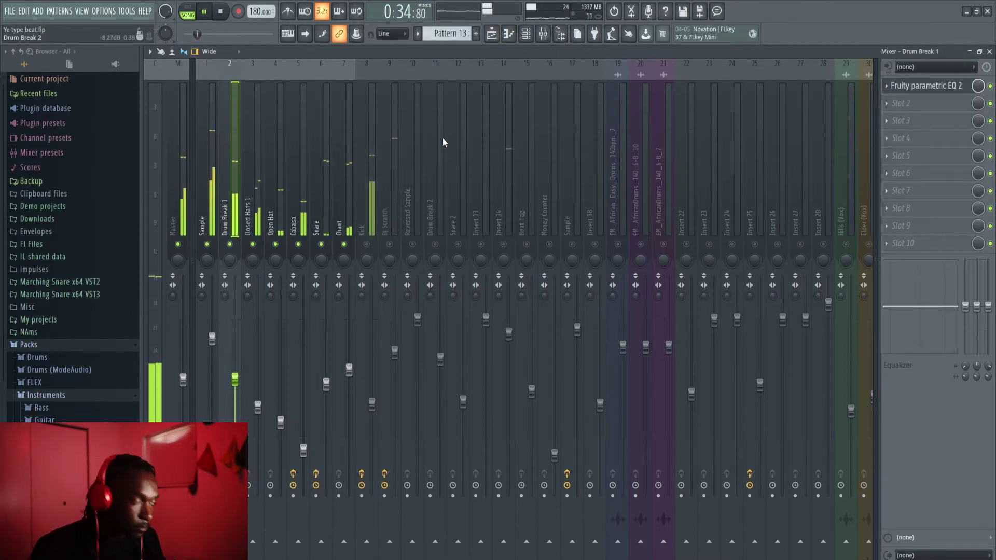
pyautogui.click(367, 244)
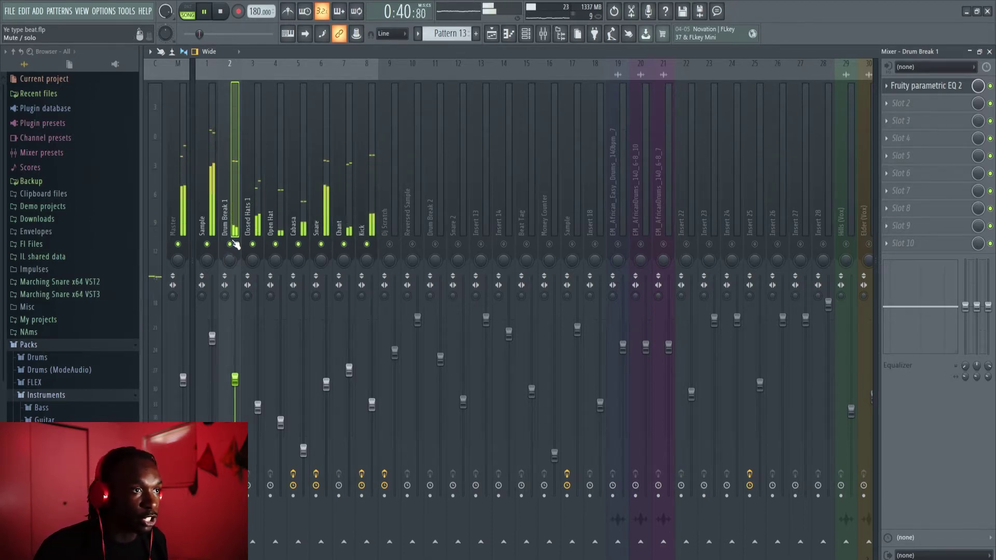
# Step: Solo Drum Break 1 and compare it with Fruity parametric EQ 2 off and on, viewing its EQ curve
pyautogui.rightClick(231, 244)
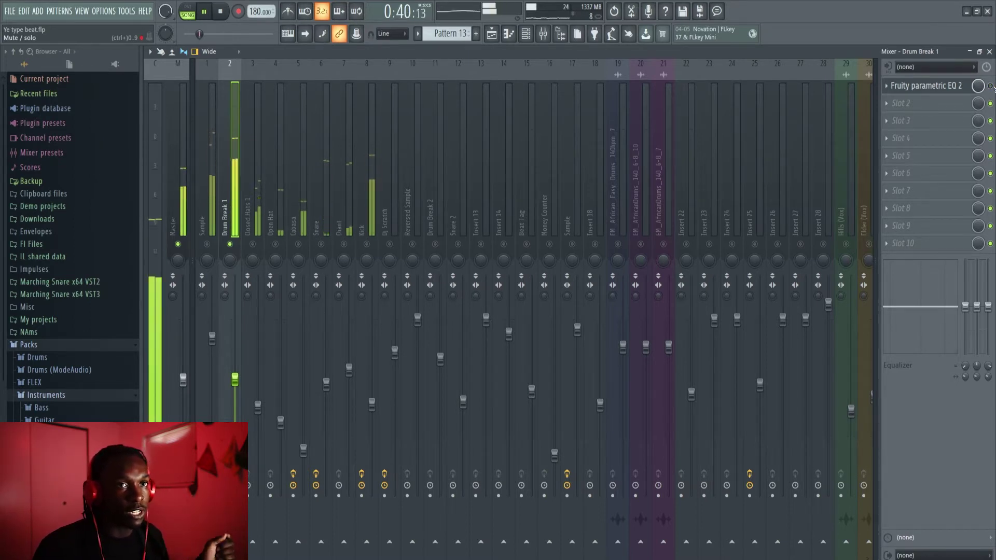
pyautogui.click(960, 87)
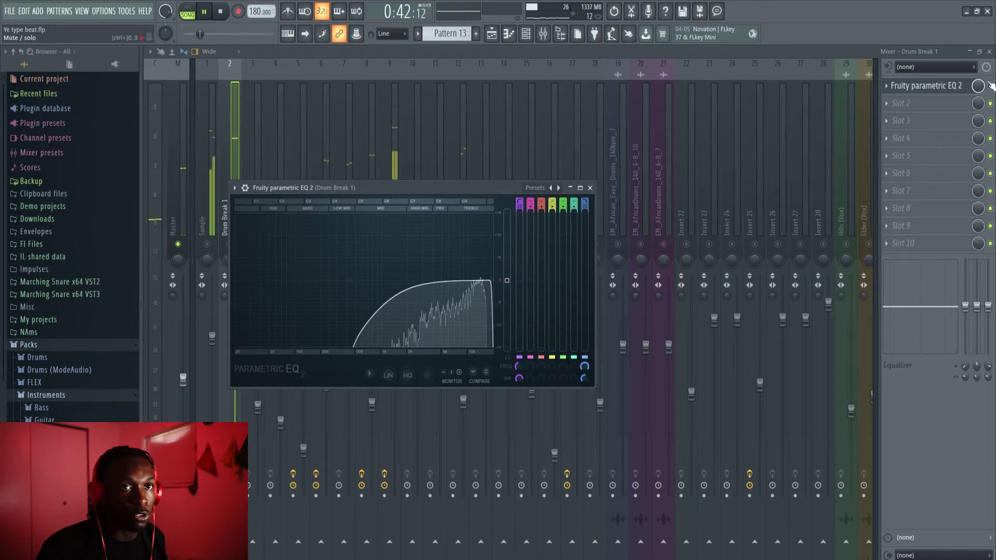
pyautogui.click(590, 187)
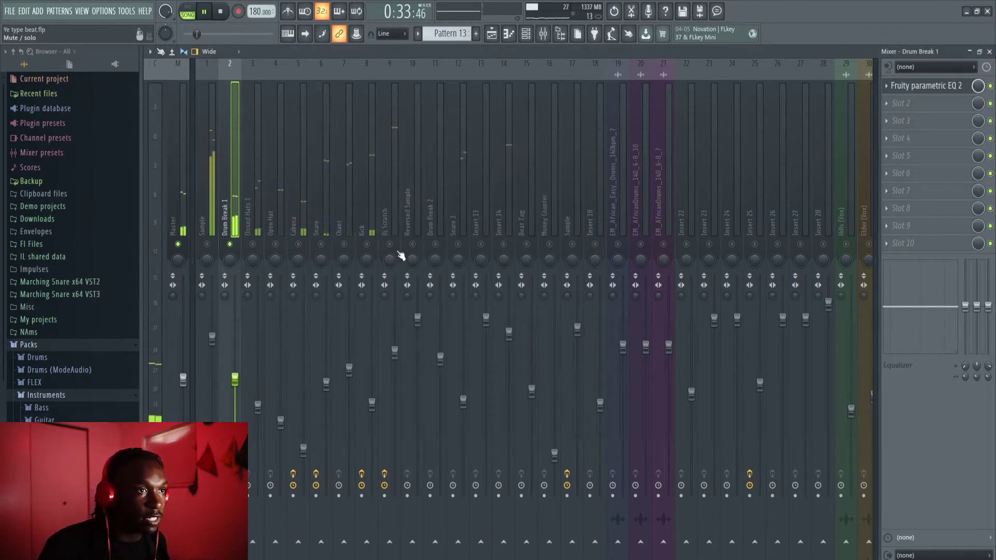
# Step: Unmute Kick, Chant, Snare, Cabasa, Open Hat, Closed Hats 1 and Dj Scratch with the drum break, and return to the playlist
pyautogui.click(372, 239)
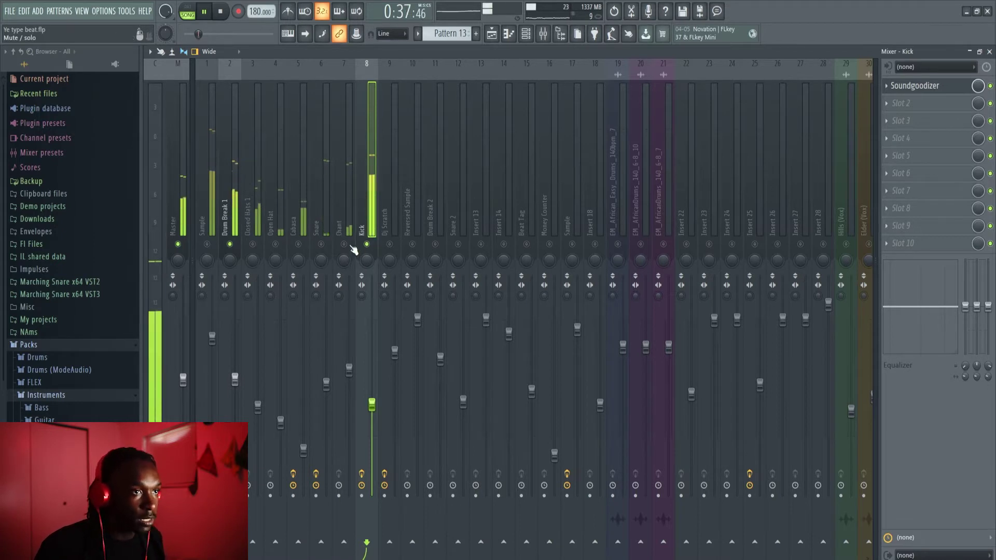
pyautogui.click(344, 243)
pyautogui.click(321, 244)
pyautogui.click(275, 243)
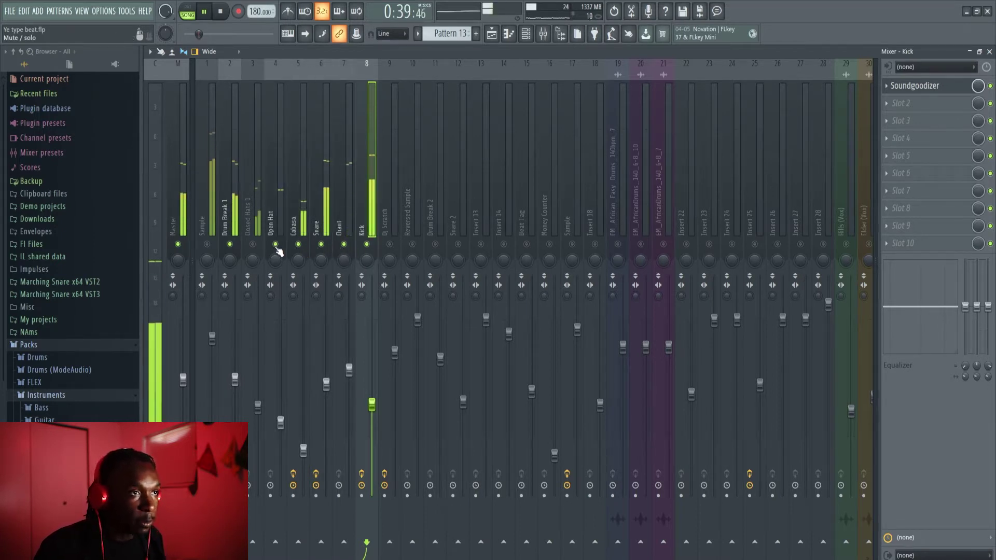
pyautogui.click(253, 244)
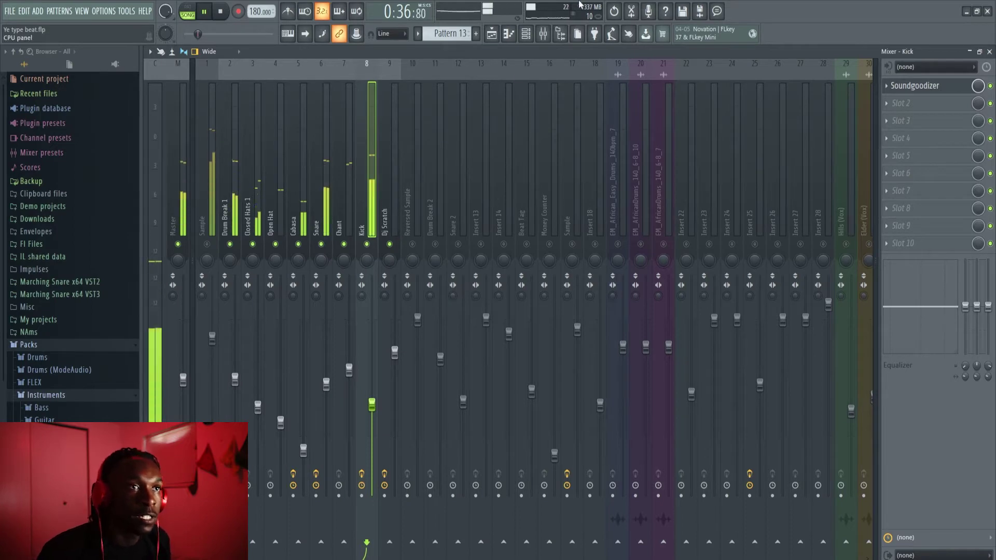
pyautogui.click(502, 33)
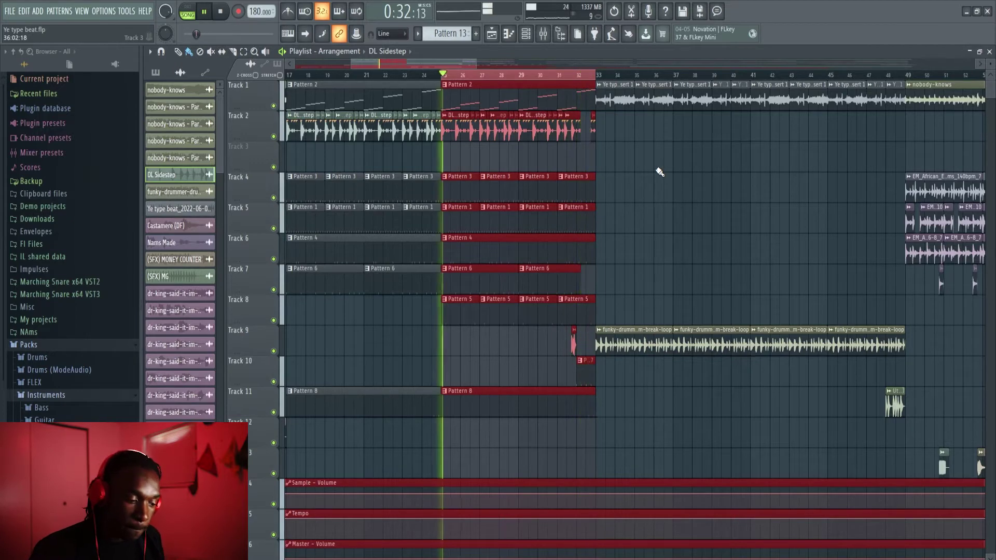
# Step: Review the channel rack, mixer and playlist while bars 25 to 33 play with all layers, and stop playback
pyautogui.click(524, 34)
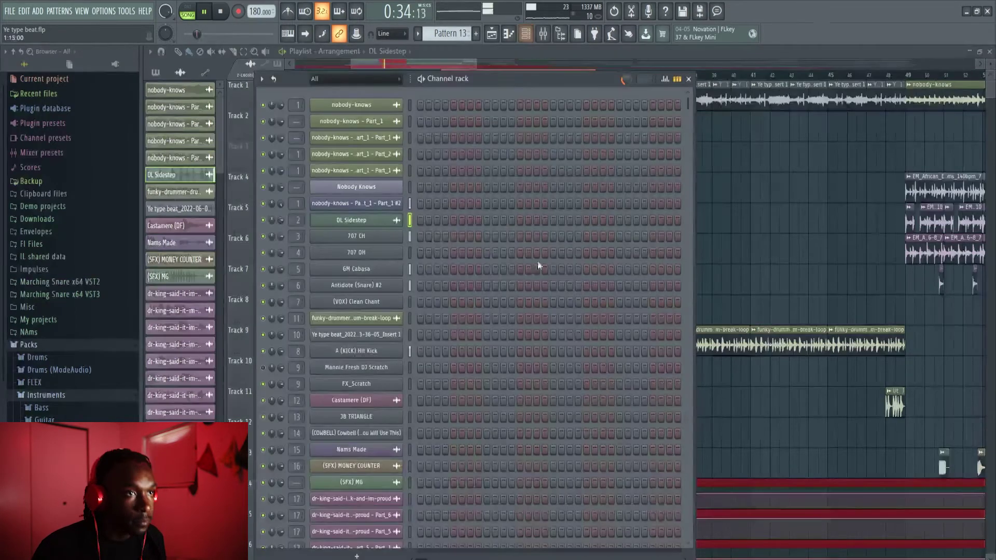
pyautogui.click(491, 35)
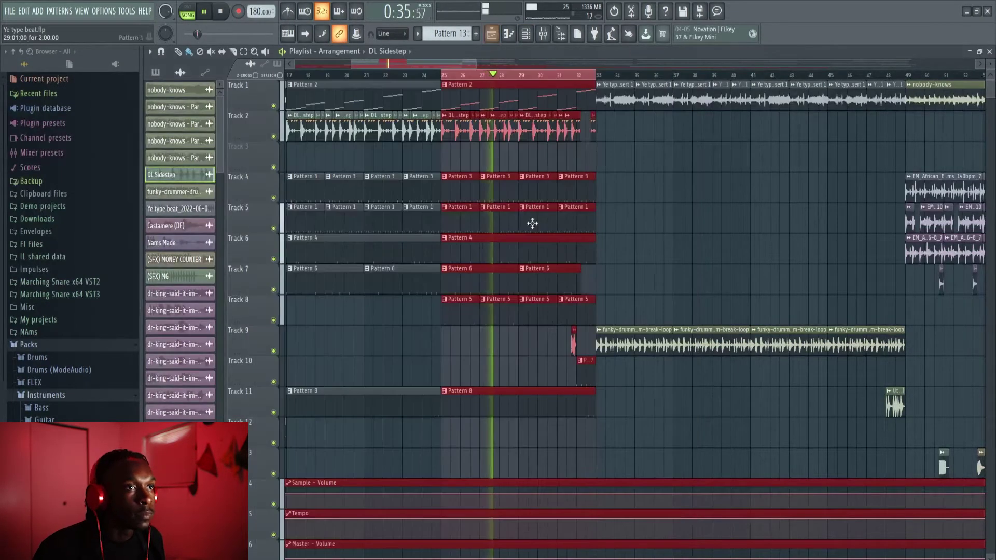
pyautogui.click(543, 34)
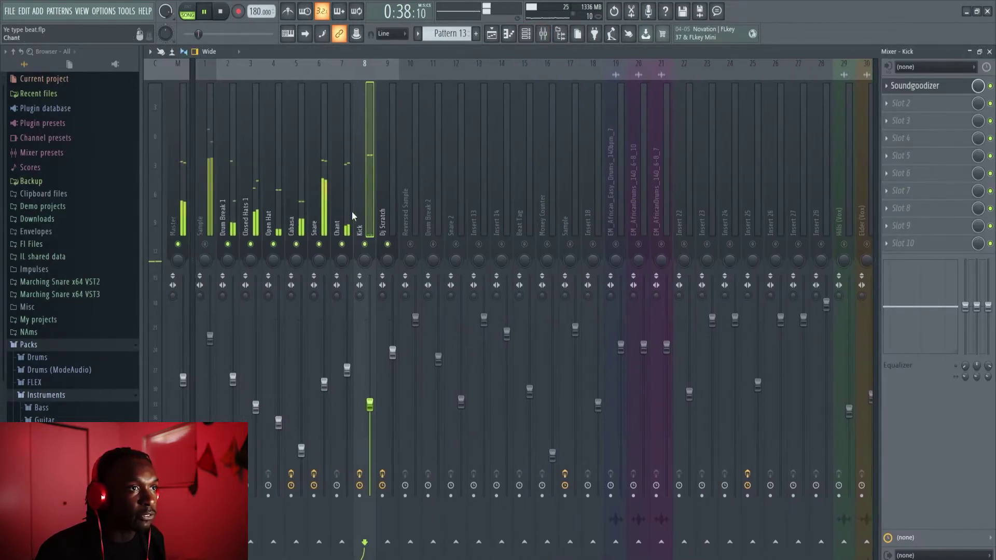
pyautogui.click(492, 34)
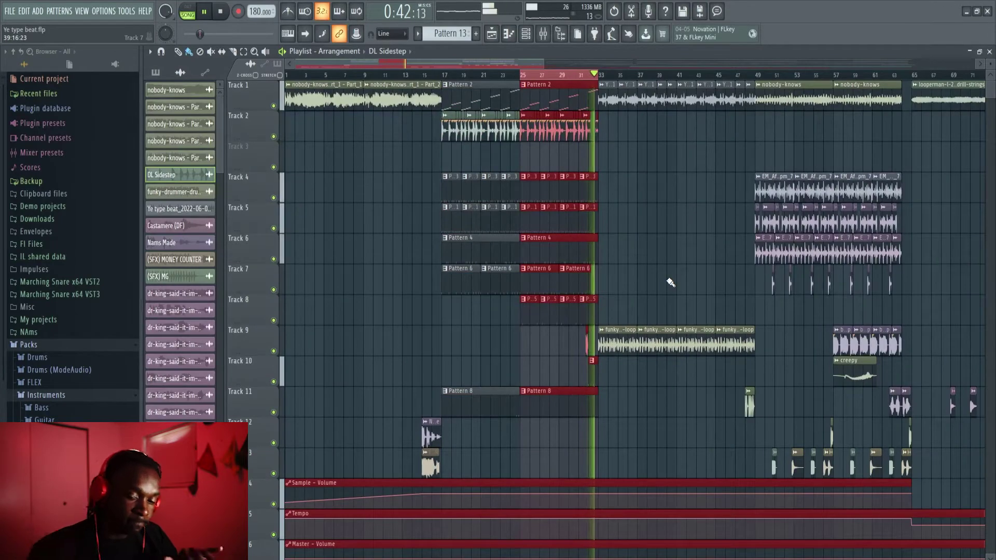
pyautogui.press('space')
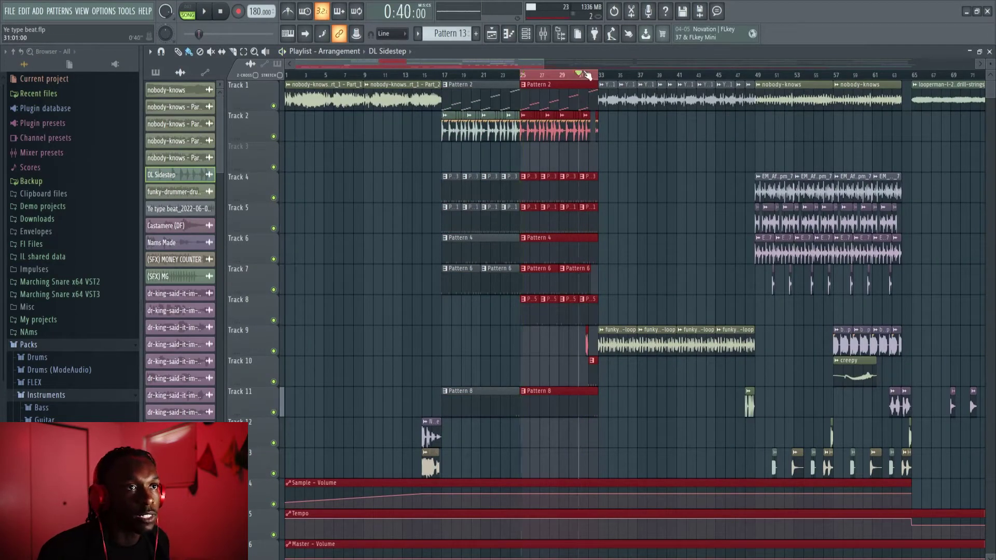
# Step: Solo Track 1 from bar 33 and check the mixer levels before returning to the playlist
pyautogui.click(588, 75)
pyautogui.scroll(-2, 596, 80)
pyautogui.scroll(2, 530, 107)
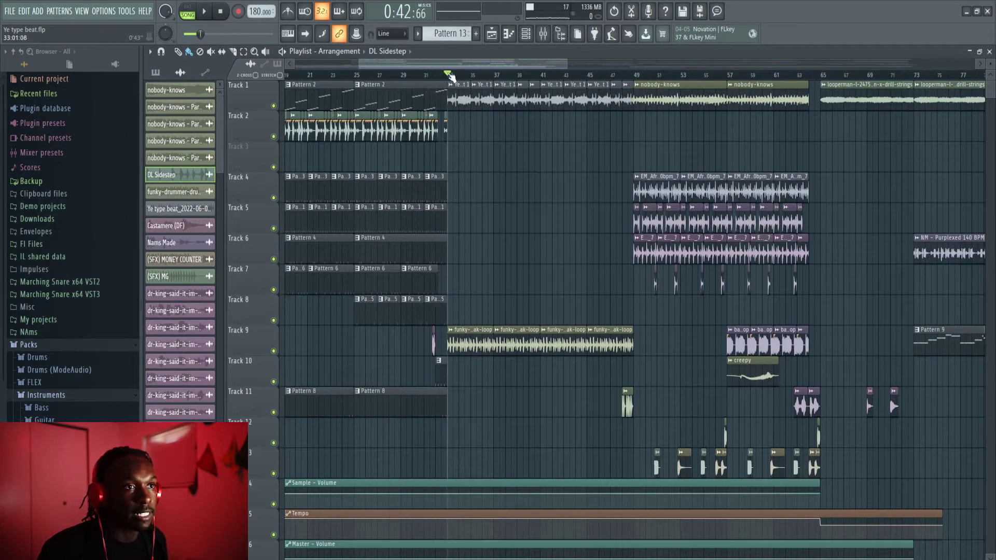
pyautogui.rightClick(278, 106)
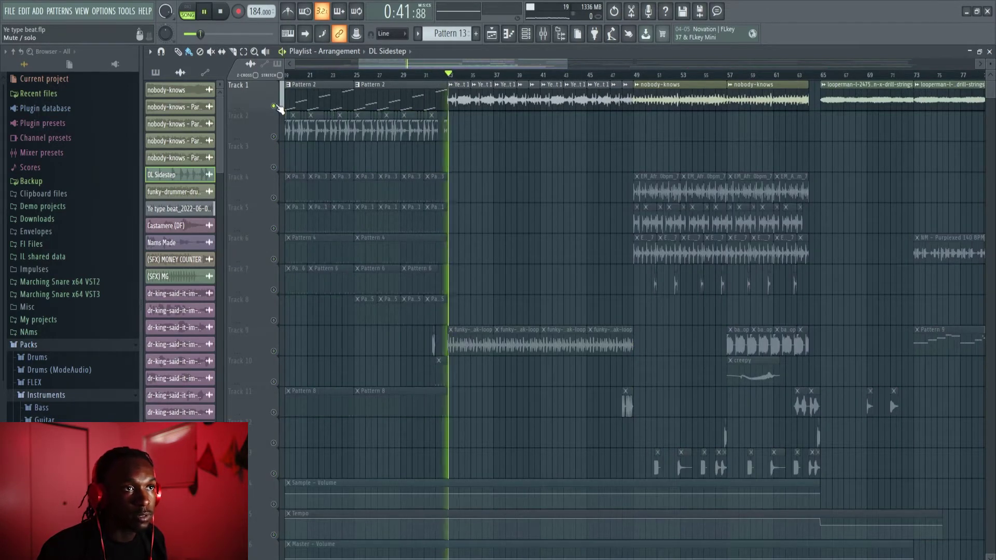
pyautogui.click(545, 33)
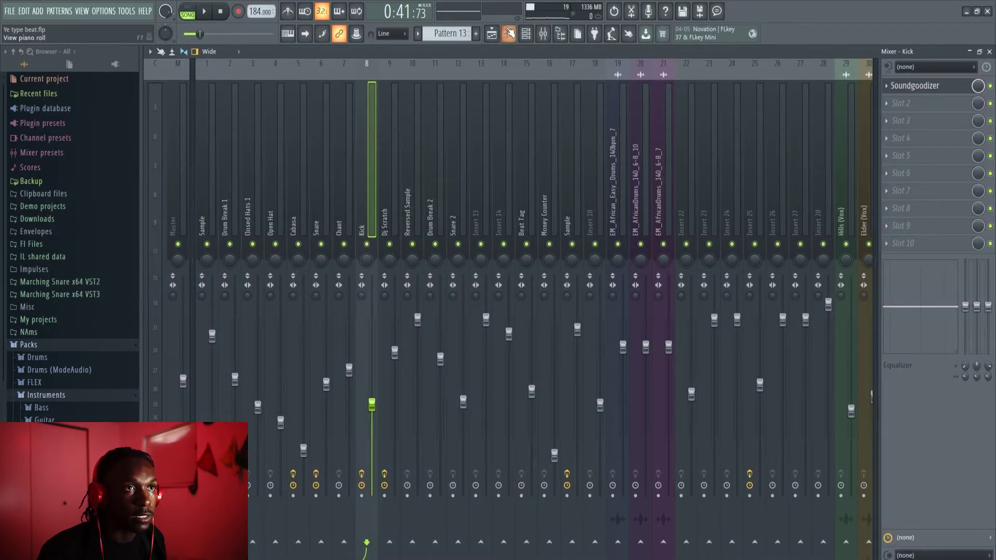
pyautogui.click(491, 34)
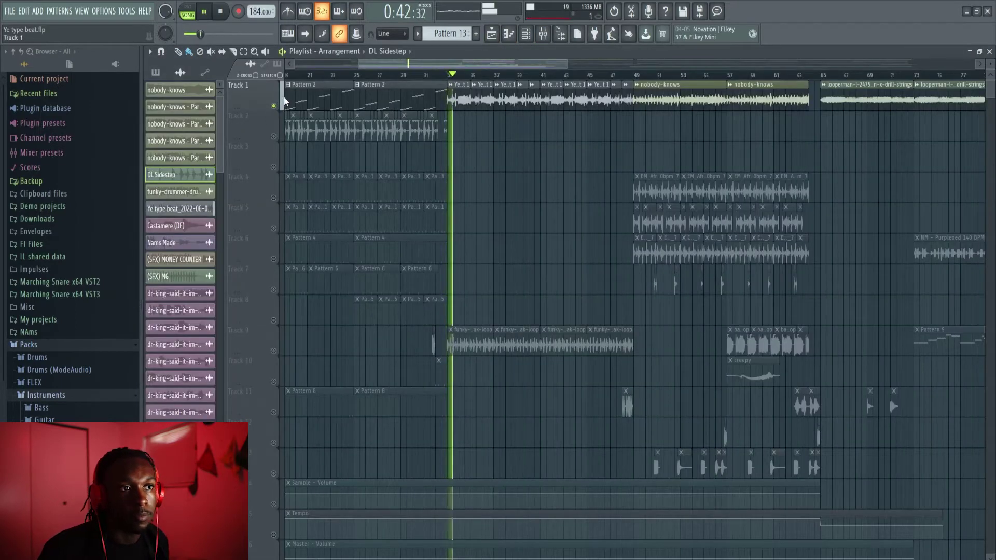
# Step: View the reversed sample's audio clip settings on Track 1 and play the soloed sample from just before bar 33
pyautogui.doubleClick(460, 98)
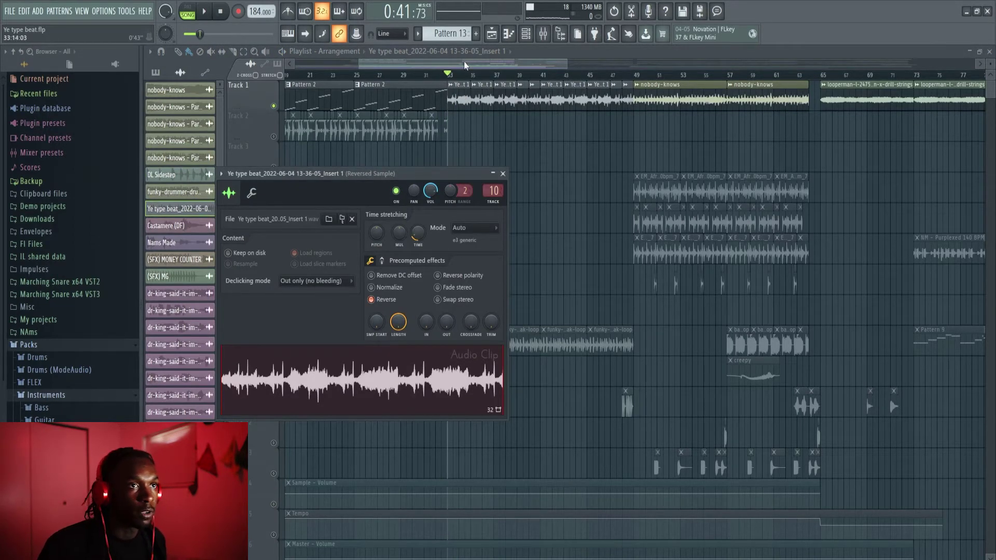
pyautogui.click(429, 75)
pyautogui.press('space')
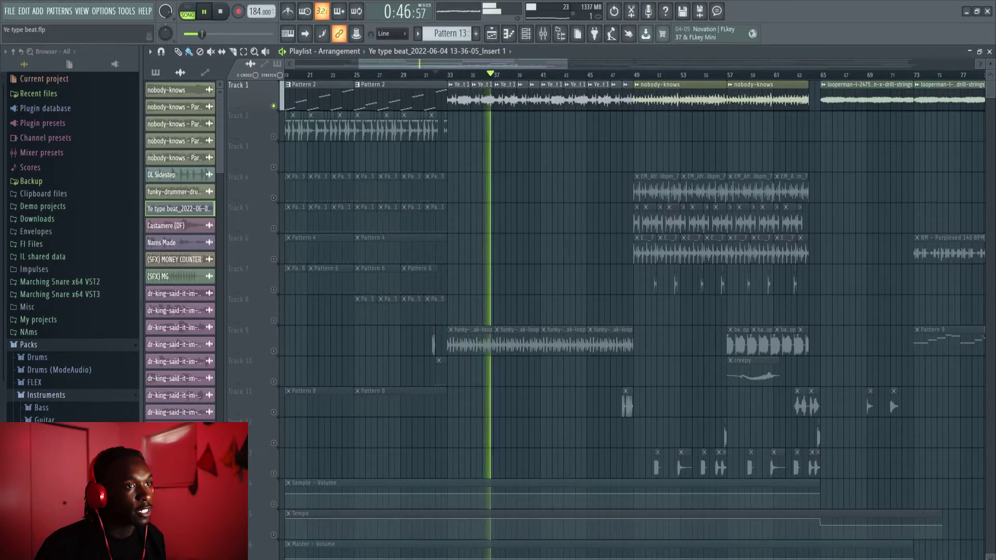
pyautogui.press('space')
# Step: Unmute Track 9's funky-drummer break loop and play it with the Track 1 sample, restoring all playlist tracks at the end
pyautogui.click(273, 351)
pyautogui.press('space')
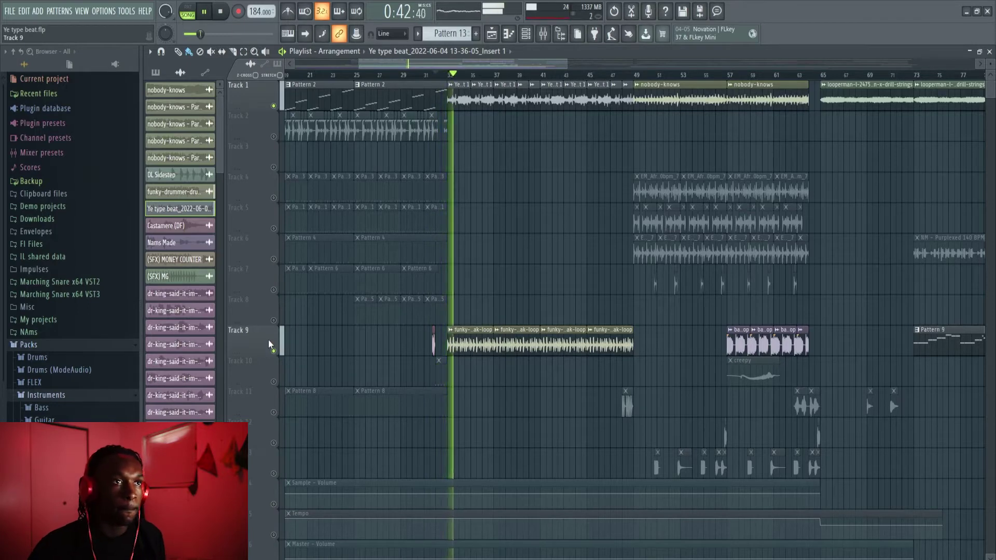
pyautogui.keyDown('ctrl'); pyautogui.click(274, 106); pyautogui.keyUp('ctrl')
pyautogui.press('space')
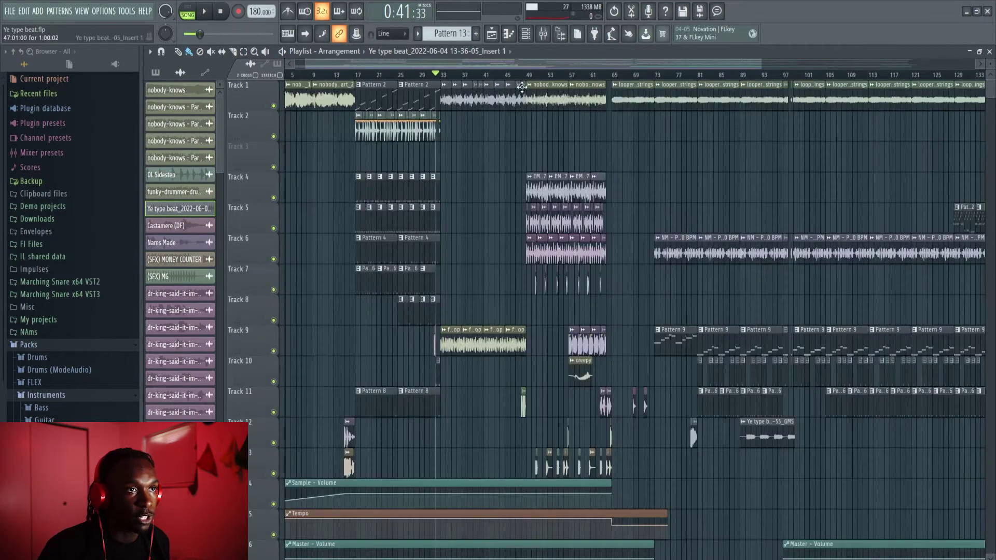
# Step: Play the full arrangement from bar 31 and mute the vocal clips on Track 17
pyautogui.click(432, 73)
pyautogui.press('space')
pyautogui.scroll(-2, 584, 157)
pyautogui.scroll(-5, 584, 156)
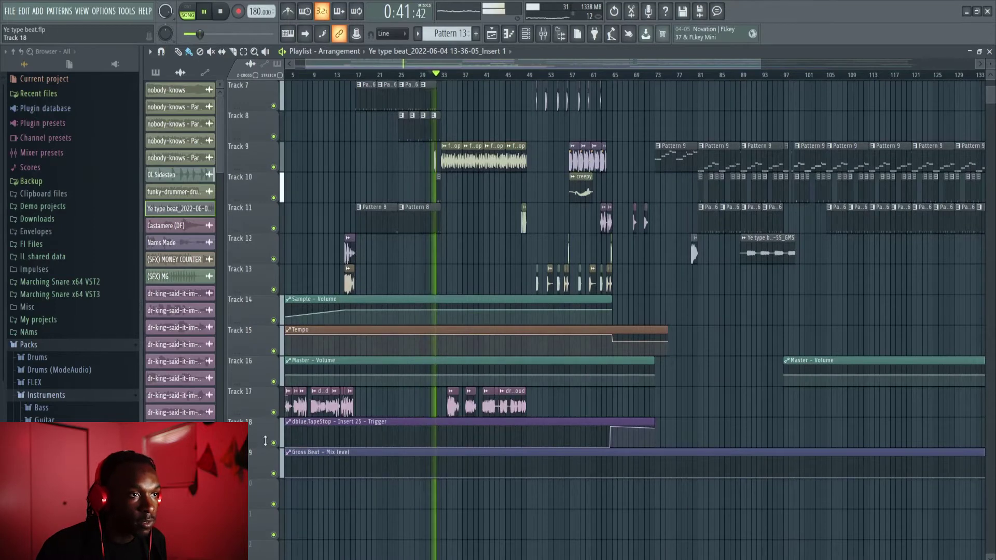
pyautogui.click(273, 412)
pyautogui.scroll(1, 521, 339)
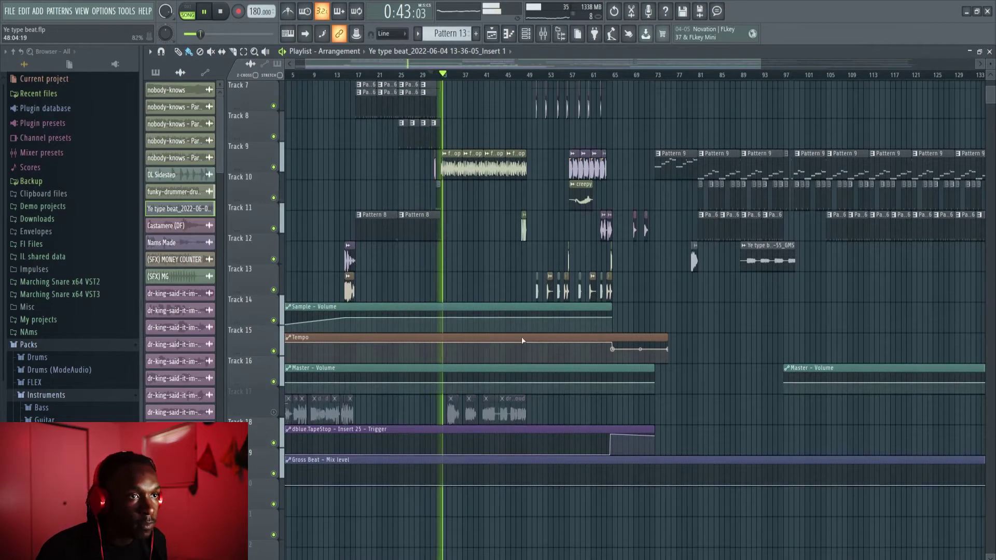
pyautogui.press('space')
# Step: View the reversed sample's audio clip settings again while playing it with the drum break from bar 31
pyautogui.scroll(6, 521, 340)
pyautogui.doubleClick(460, 96)
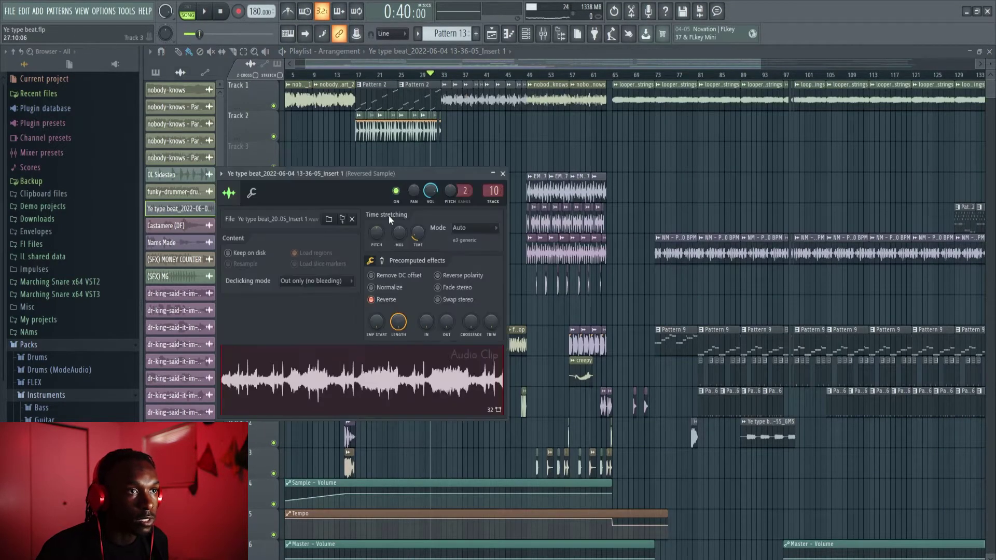
pyautogui.press('space')
pyautogui.scroll(3, 394, 121)
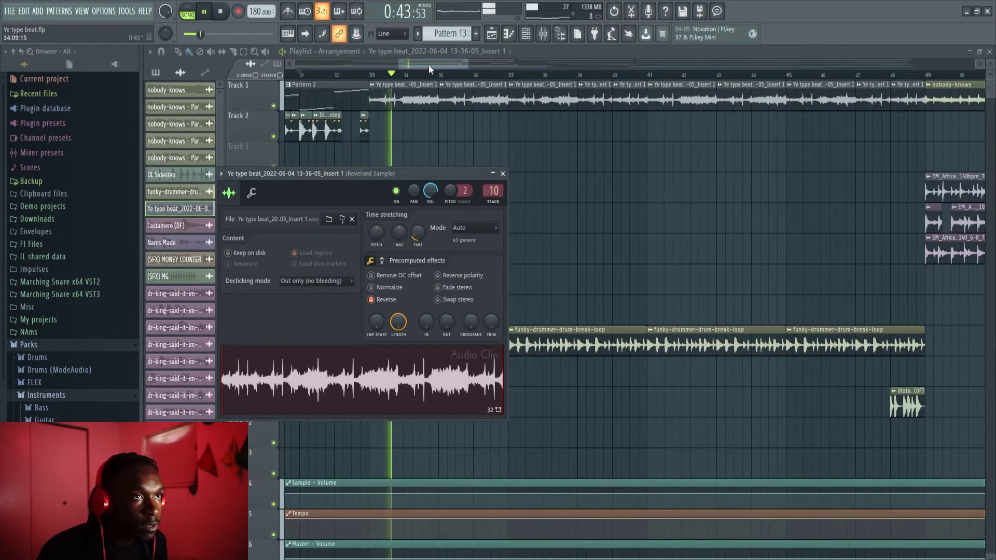
pyautogui.press('Escape')
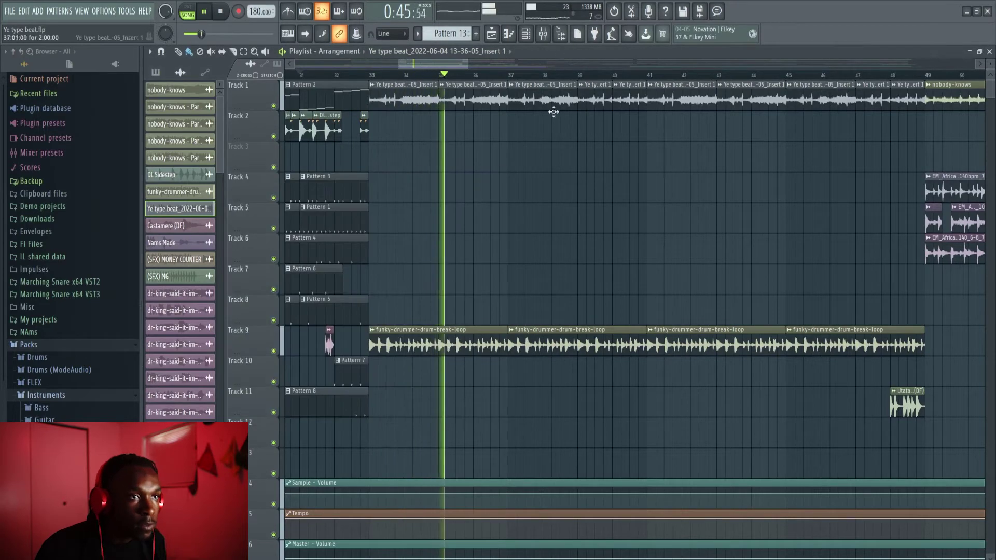
# Step: Look over the whole arrangement down to the Gross Beat automation on Track 19 during playback, and stop
pyautogui.scroll(-5, 557, 79)
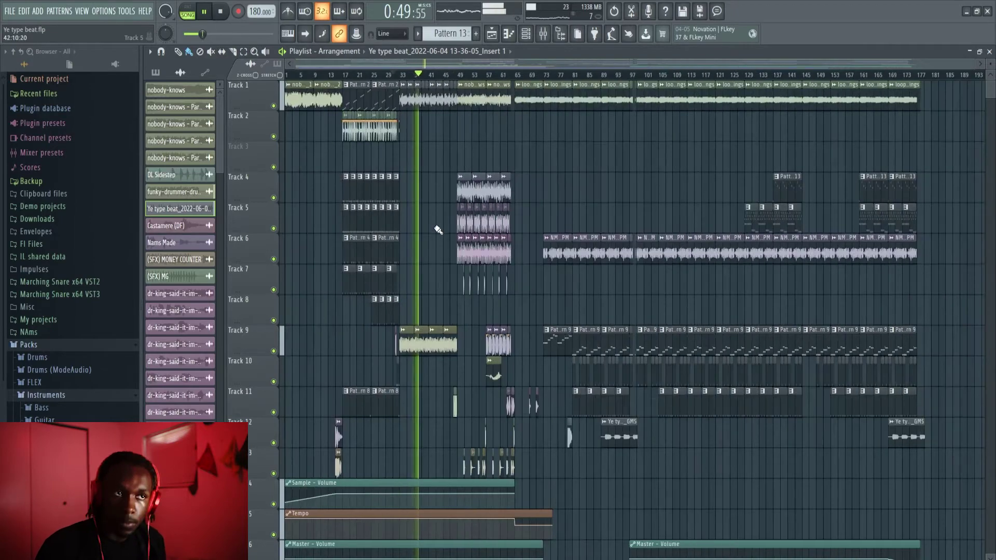
pyautogui.scroll(-1, 433, 233)
pyautogui.scroll(3, 435, 232)
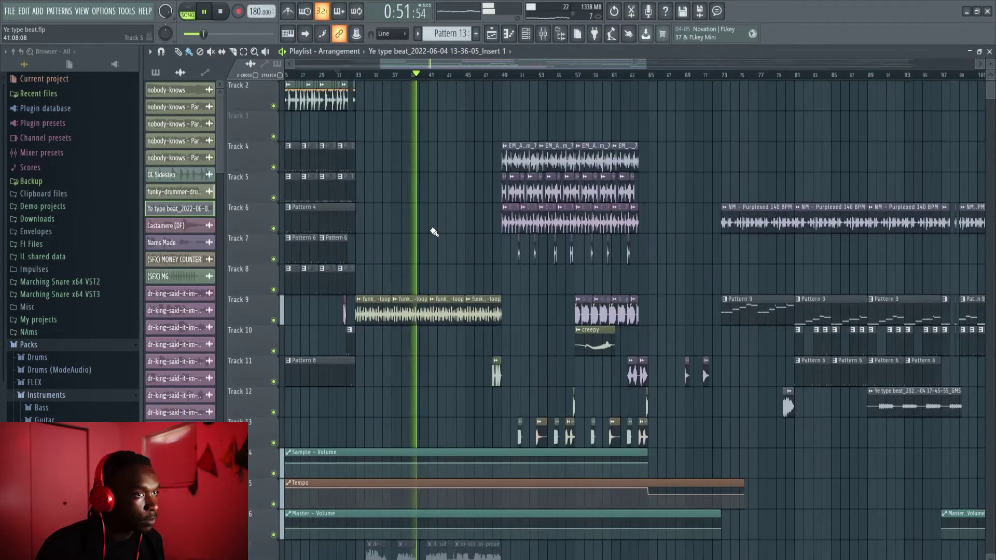
pyautogui.scroll(-2, 437, 228)
pyautogui.scroll(-5, 437, 227)
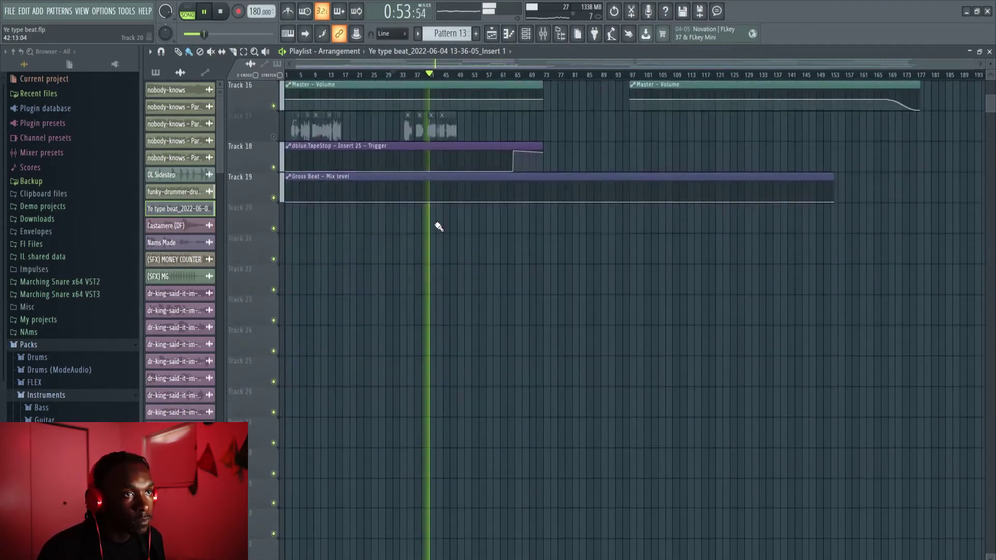
pyautogui.scroll(2, 435, 223)
pyautogui.press('space')
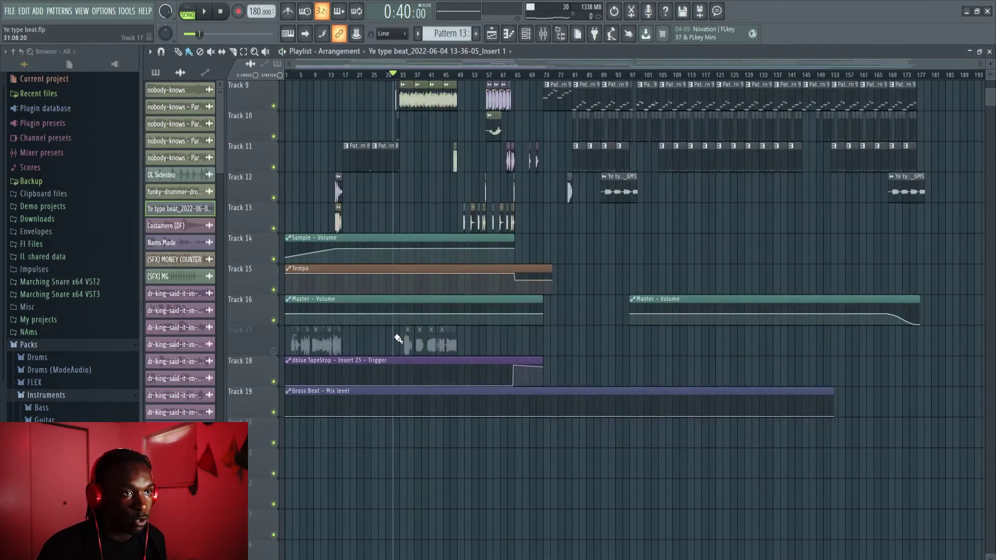
# Step: Play the arrangement from bar 46 into the nobody-knows and African drums section
pyautogui.scroll(8, 492, 312)
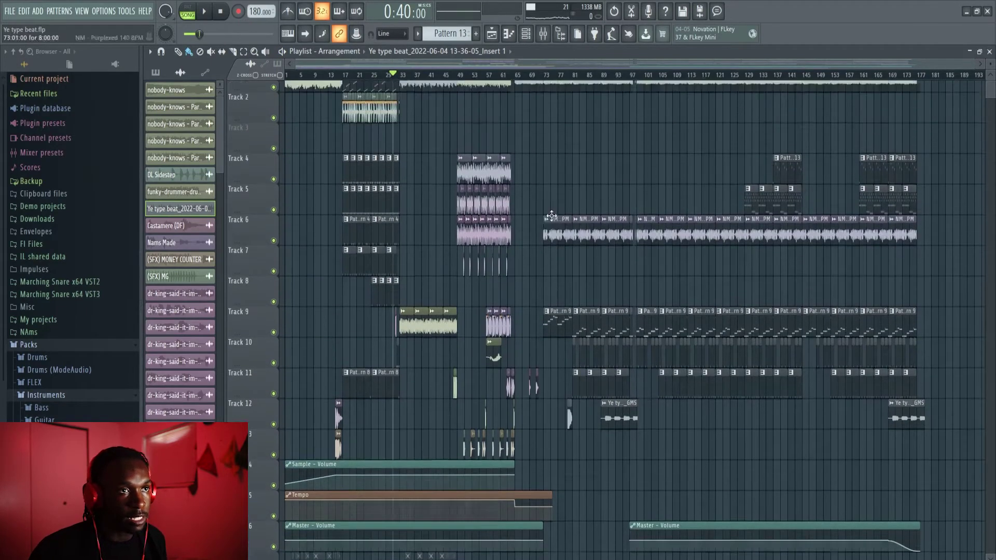
pyautogui.scroll(3, 452, 118)
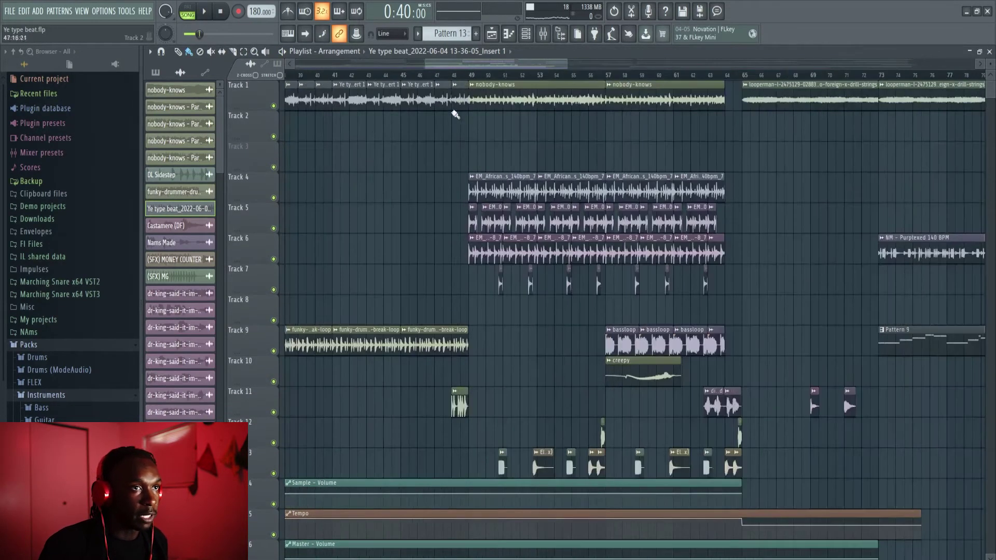
pyautogui.click(438, 77)
pyautogui.press('space')
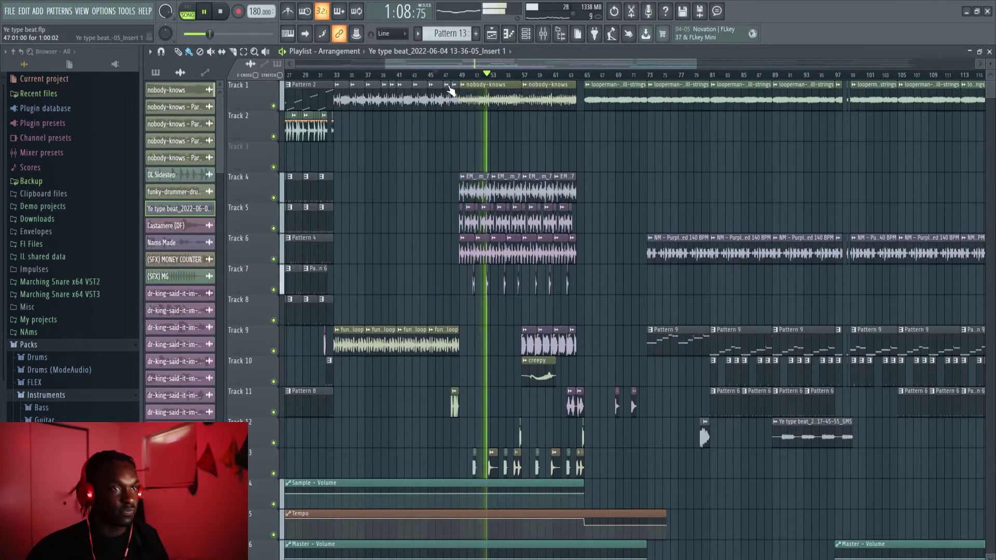
pyautogui.press('space')
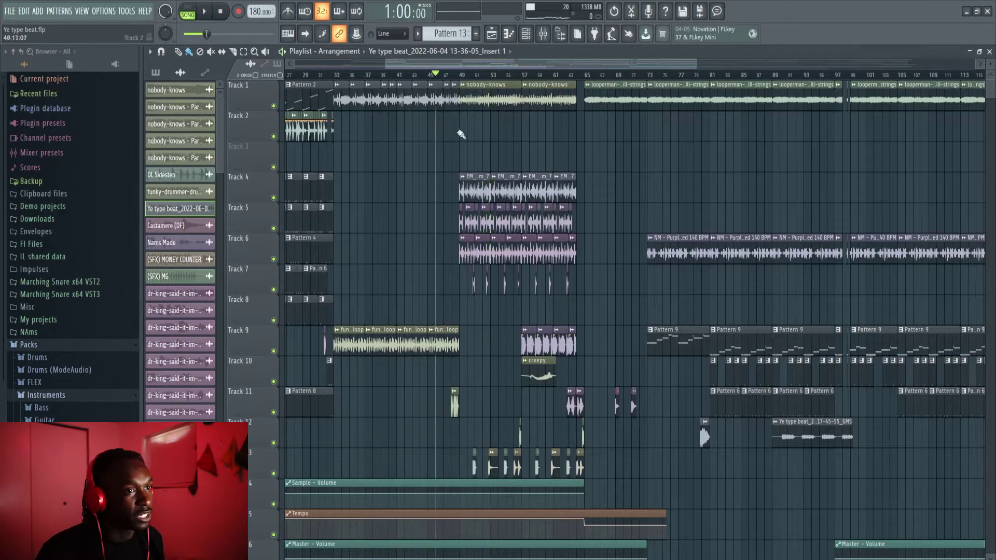
# Step: Play the transition from bar 47 to hear the Track 11 fill before bar 49
pyautogui.scroll(6, 457, 126)
pyautogui.scroll(-1, 456, 126)
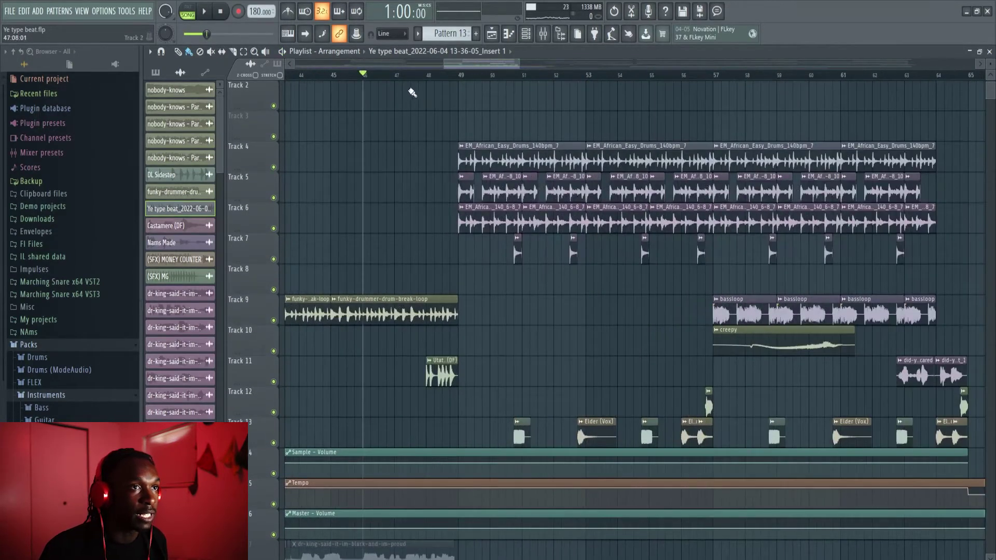
pyautogui.click(396, 75)
pyautogui.scroll(1, 425, 114)
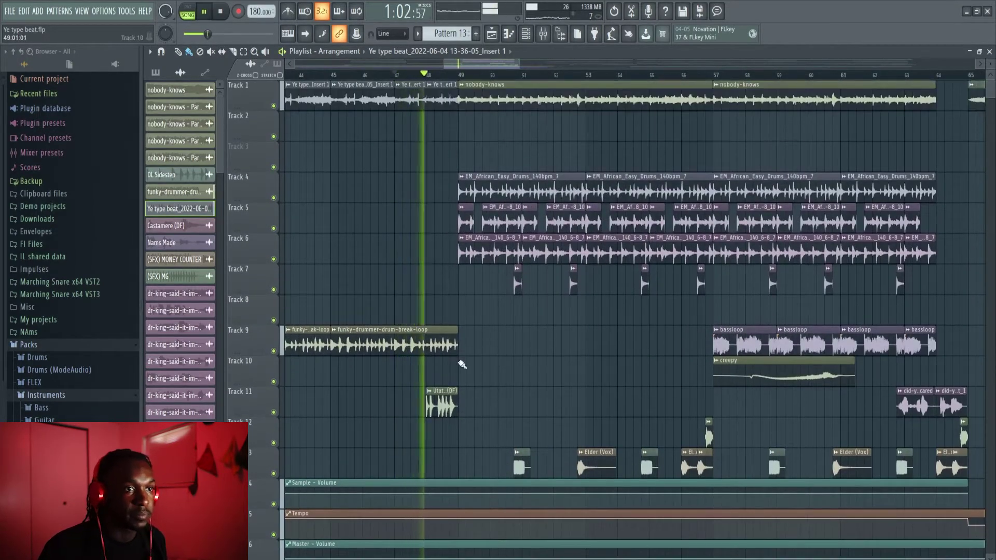
pyautogui.press('space')
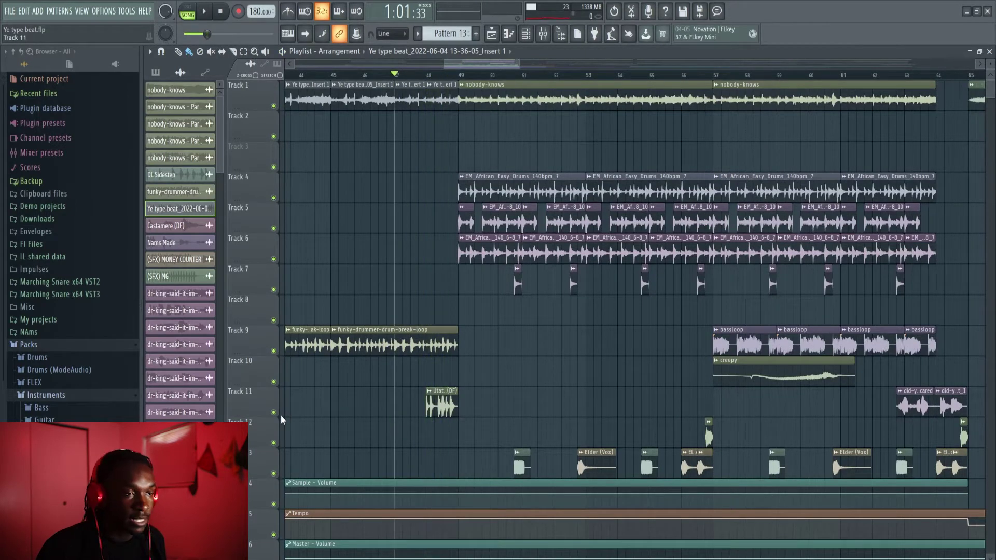
# Step: View the Utatakho (DF) clip's settings and play Track 11 soloed from bar 48, restoring the other tracks at the end
pyautogui.doubleClick(442, 404)
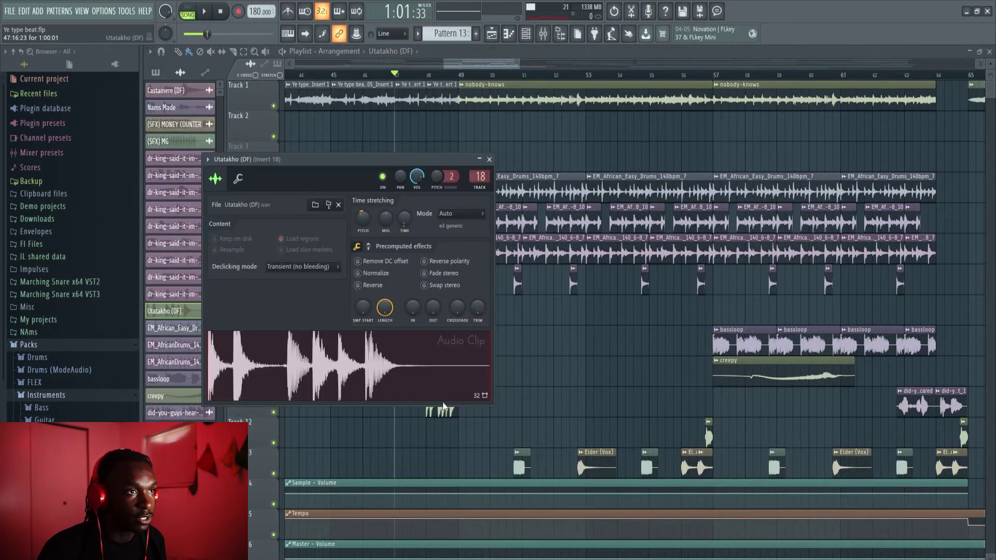
pyautogui.press('Escape')
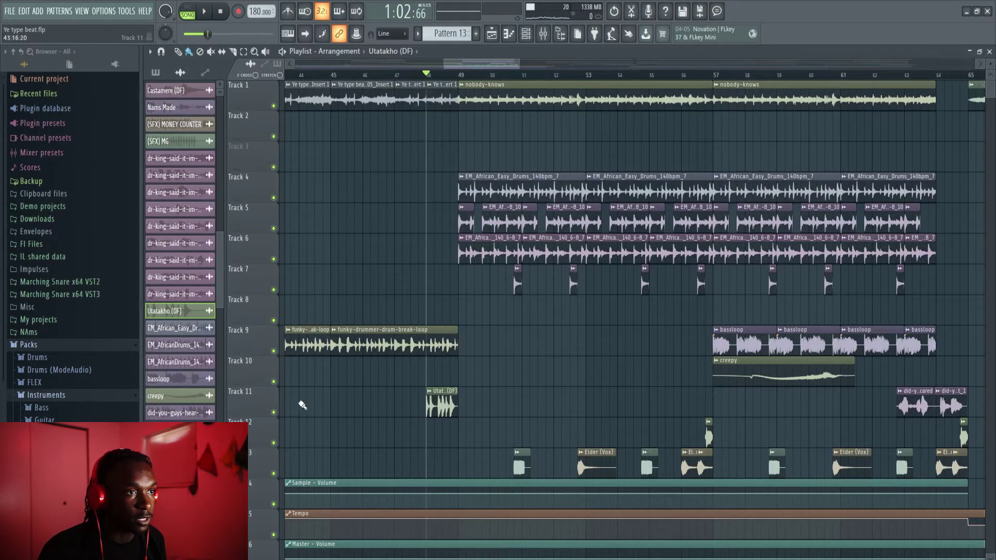
pyautogui.rightClick(273, 412)
pyautogui.press('space')
pyautogui.press('space')
pyautogui.rightClick(274, 413)
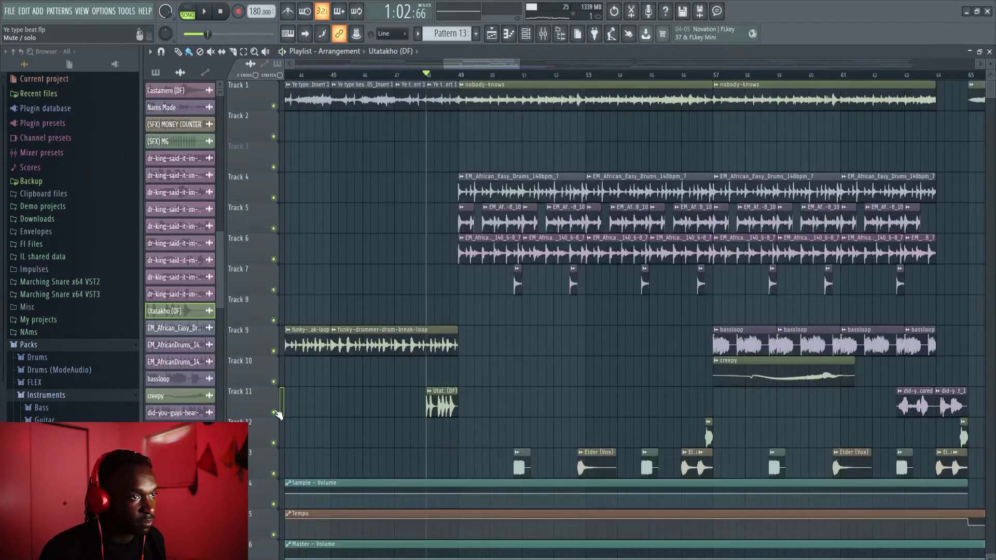
# Step: Check the pitch shift in the Utatakho (DF) clip's settings and play the fill with the full mix
pyautogui.doubleClick(440, 410)
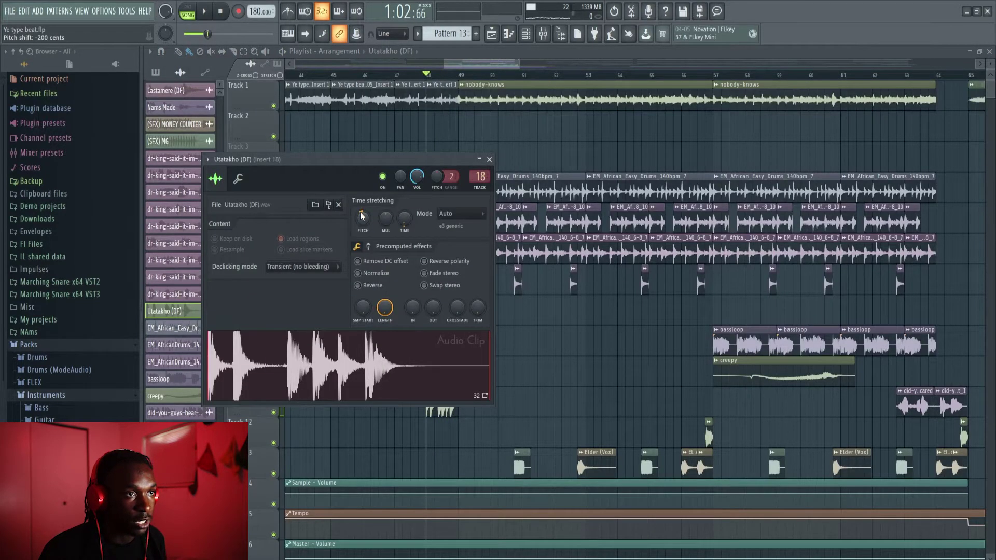
pyautogui.press('space')
pyautogui.press('Escape')
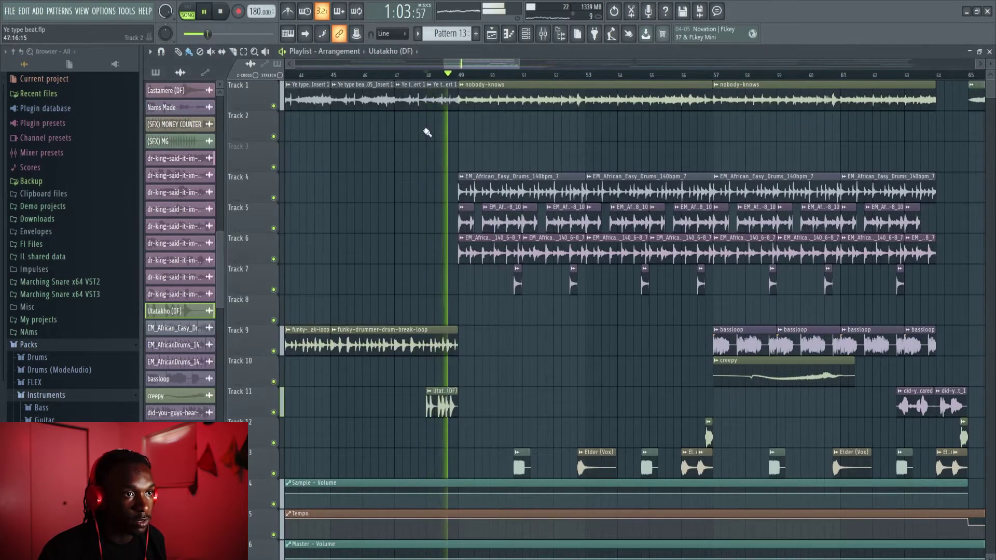
# Step: Solo Track 11 again and play the Utatakho (DF) fill alone from bar 48
pyautogui.press('space')
pyautogui.rightClick(274, 413)
pyautogui.press('space')
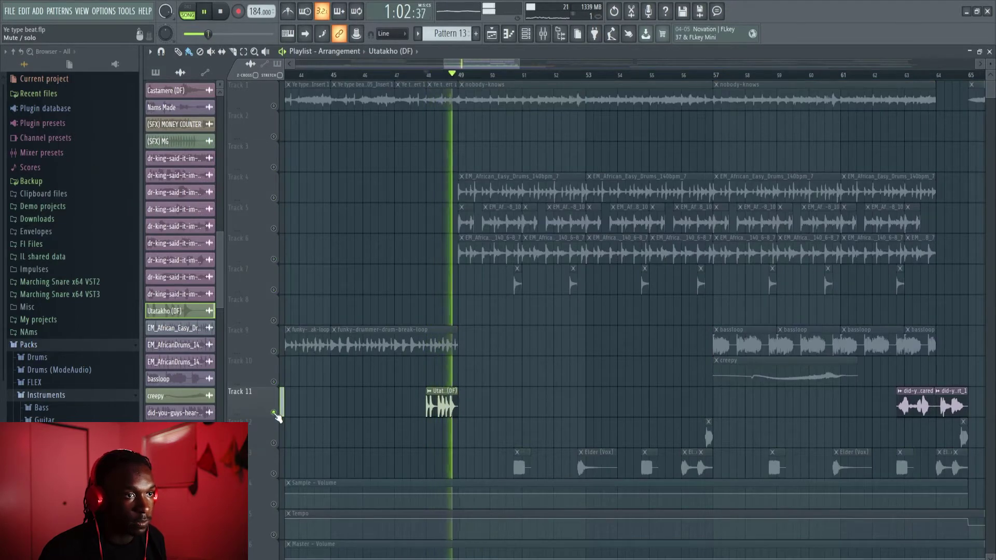
# Step: Restore the muted tracks and play the Utatakho (DF) fill from bar 48 into bar 49 with the full mix
pyautogui.press('space')
pyautogui.rightClick(274, 413)
pyautogui.press('space')
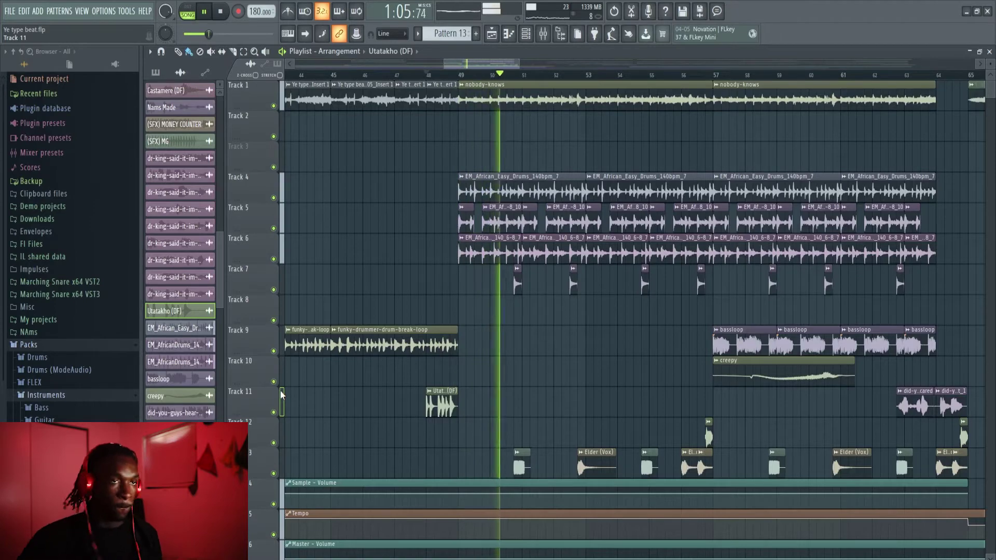
pyautogui.press('space')
# Step: Look through the EM_WDS_V3_AfricanDrums_Demos folder in the My DrumKit pack, closing the folder at the end
pyautogui.scroll(-5, 345, 269)
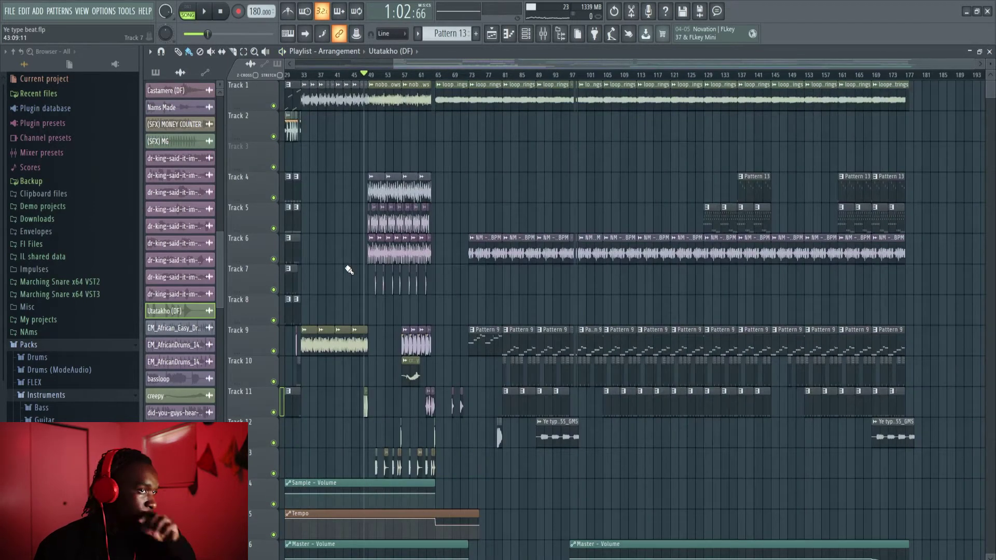
pyautogui.scroll(-2, 352, 260)
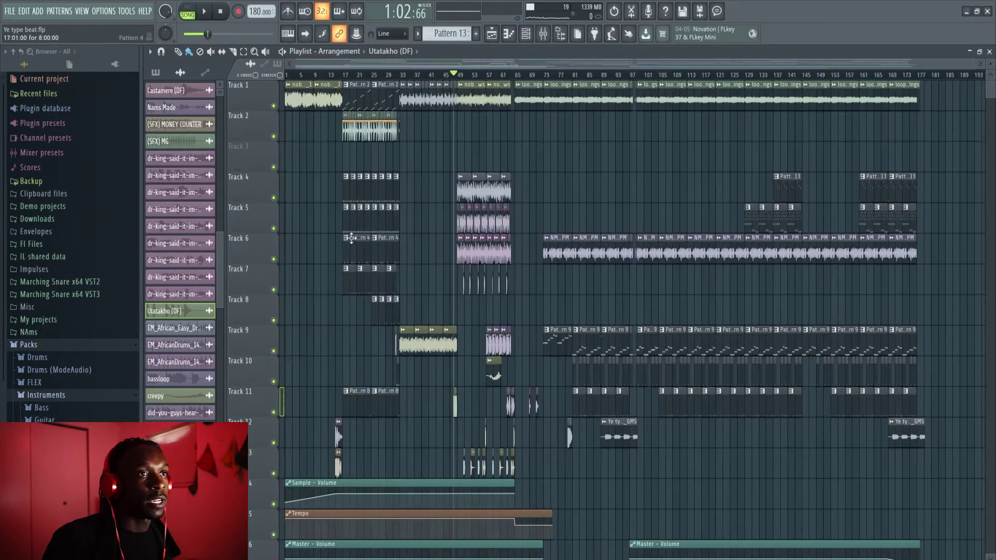
pyautogui.scroll(4, 415, 249)
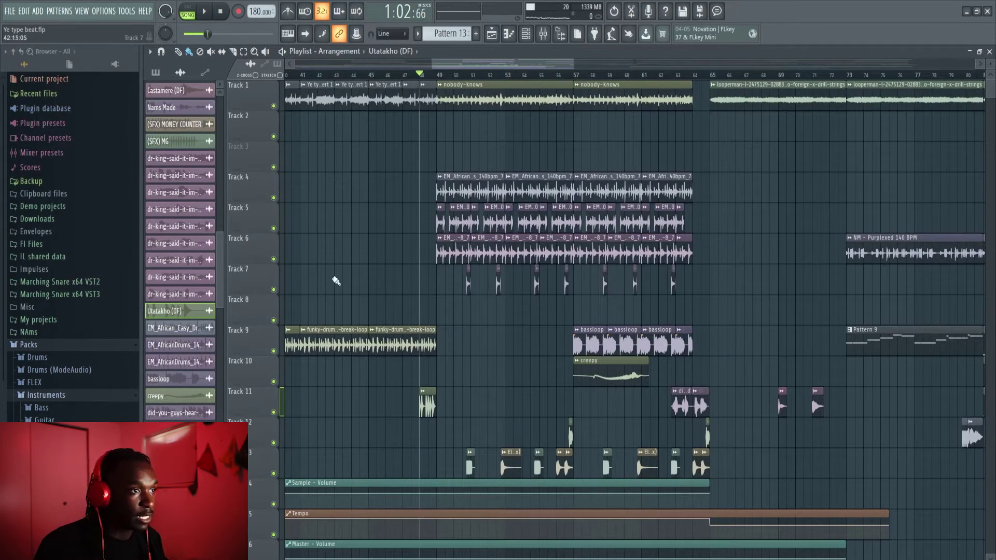
pyautogui.scroll(-5, 104, 395)
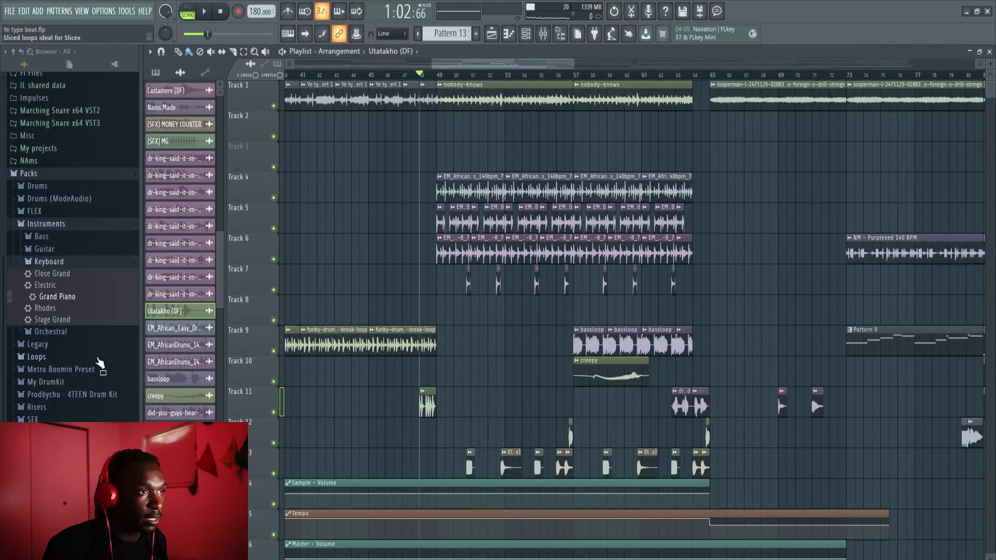
pyautogui.click(74, 382)
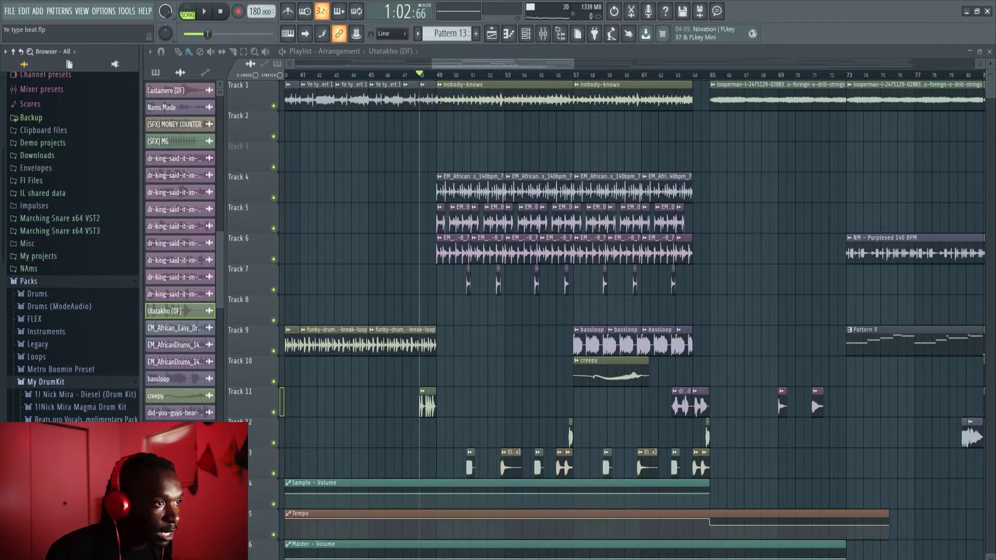
pyautogui.scroll(-5, 49, 250)
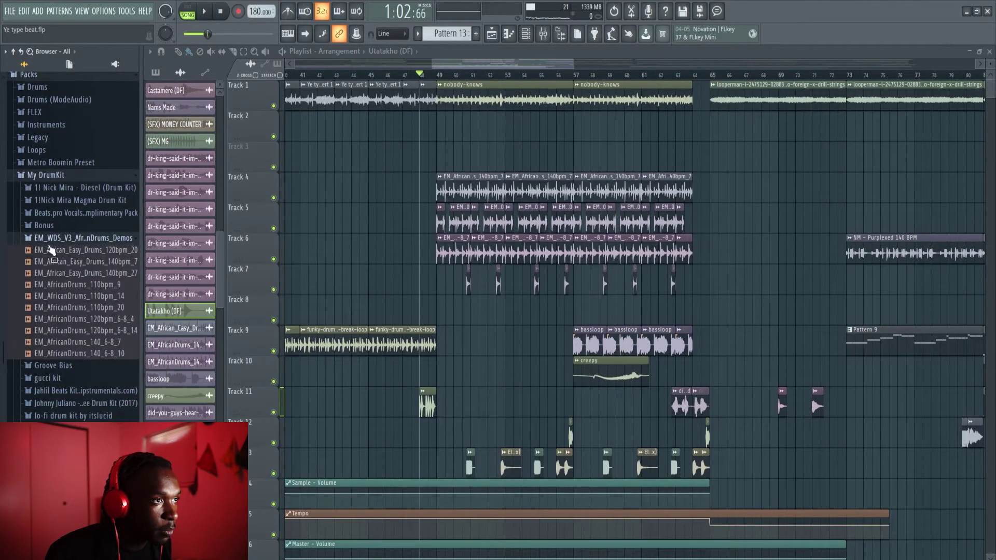
pyautogui.click(81, 238)
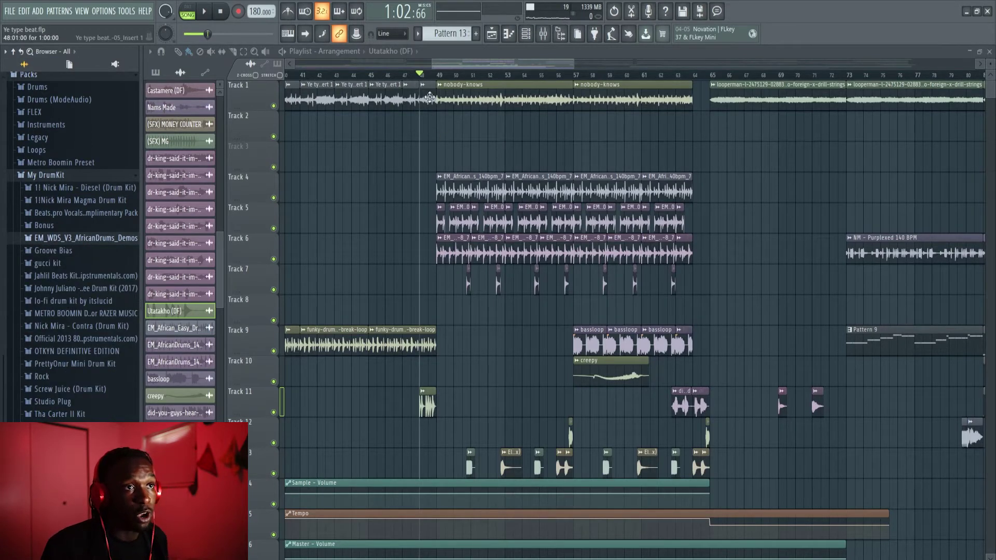
# Step: Solo Track 4 and play it from bar 49, adding Tracks 5 and 6 one after the other during playback
pyautogui.click(438, 77)
pyautogui.rightClick(274, 198)
pyautogui.press('space')
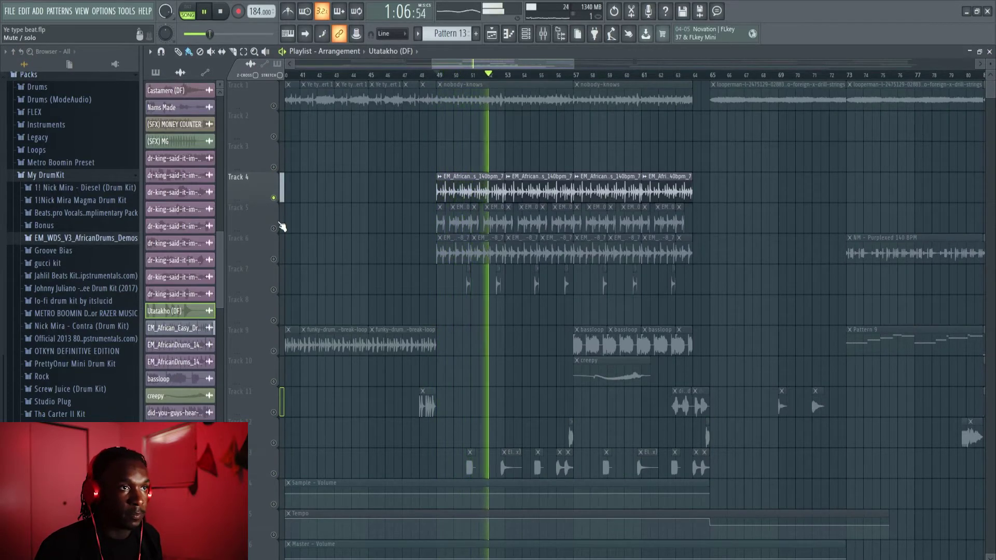
pyautogui.click(273, 229)
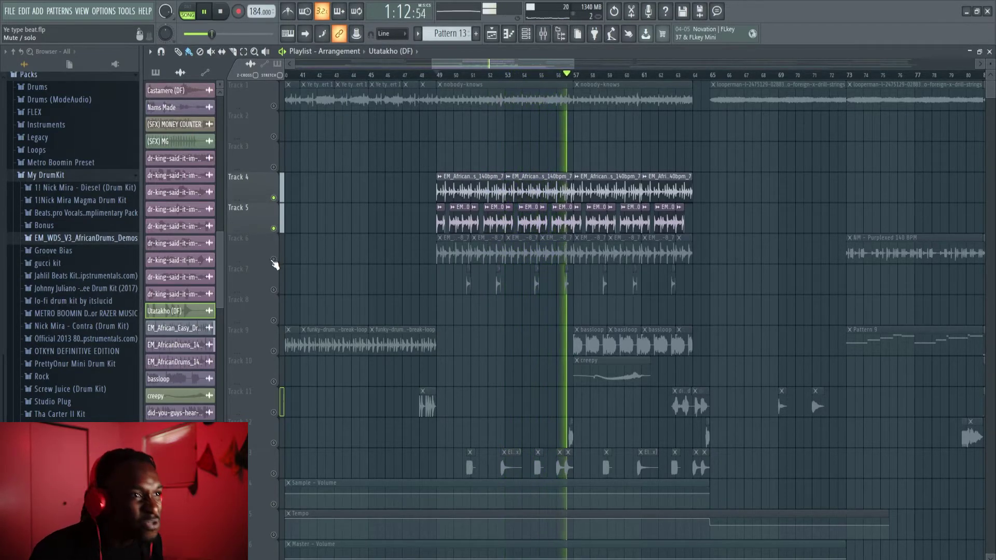
pyautogui.click(274, 259)
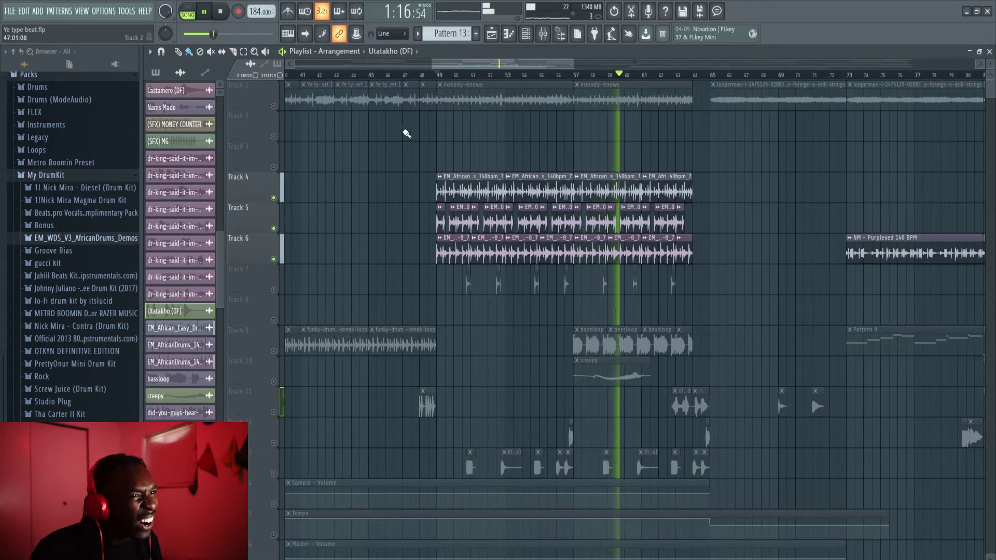
pyautogui.press('space')
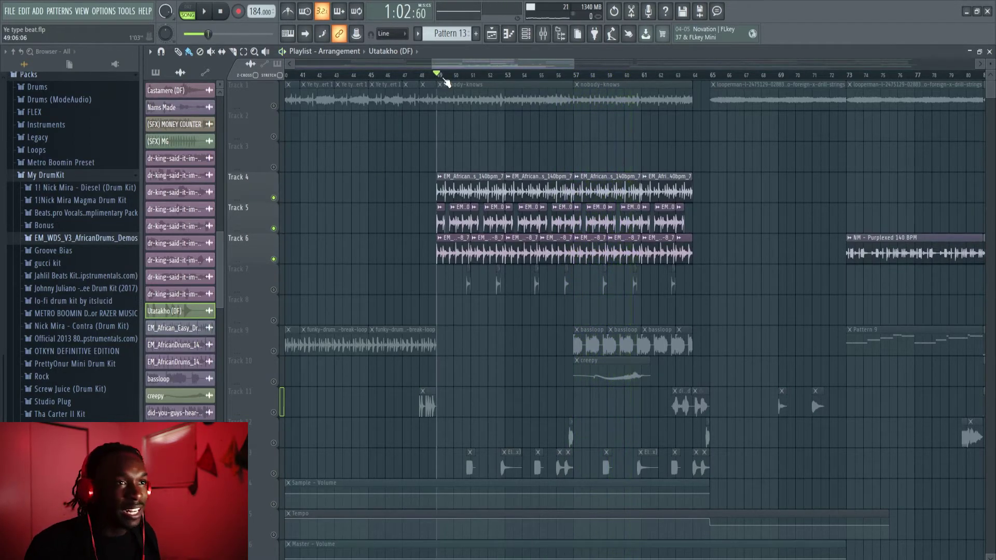
# Step: Unmute Track 7 and play its hits together with the African drum loops from bar 49
pyautogui.click(274, 291)
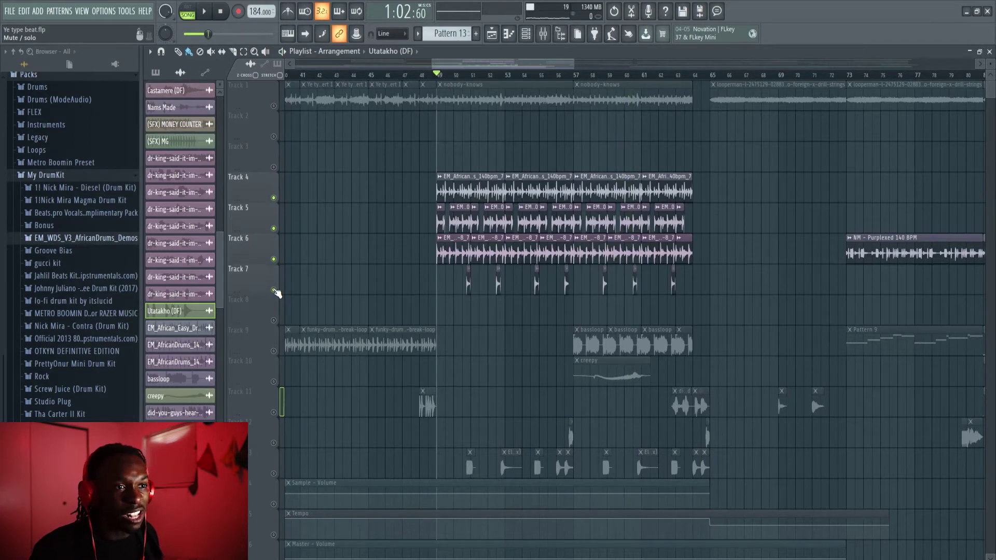
pyautogui.press('space')
pyautogui.press('space')
pyautogui.press('space')
pyautogui.scroll(3, 472, 218)
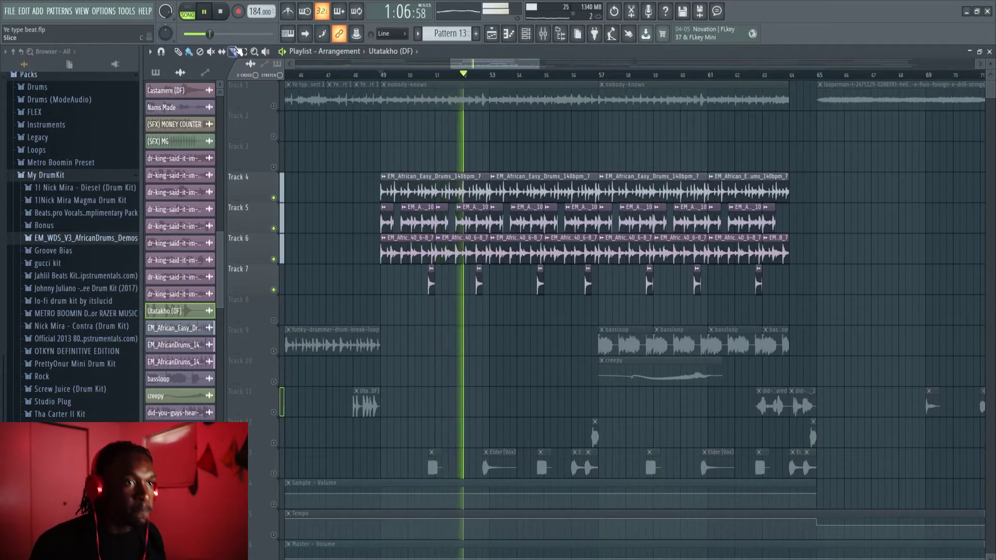
pyautogui.press('space')
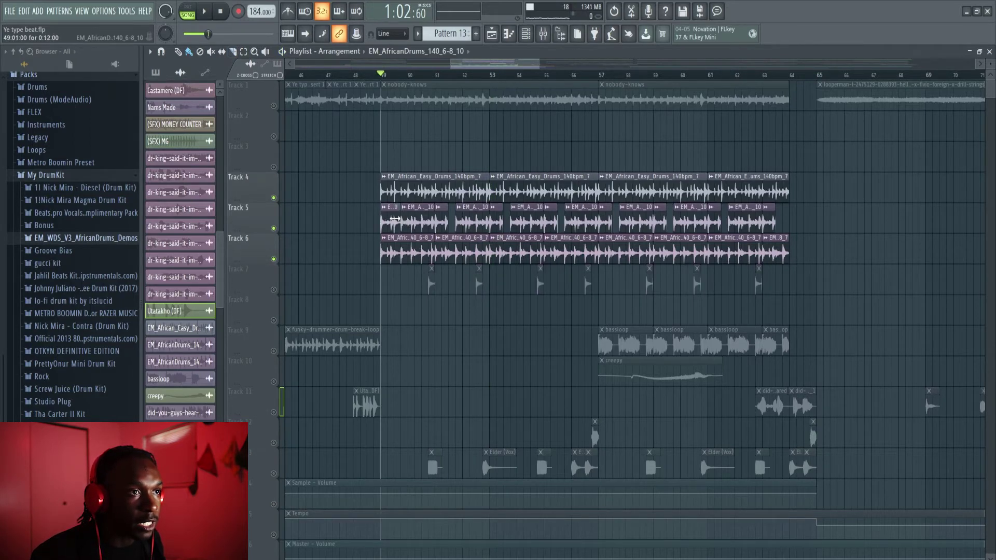
# Step: Play Tracks 4 to 6 from bar 49 with Track 5's early gaps filled and with the gaps restored to compare
pyautogui.press('space')
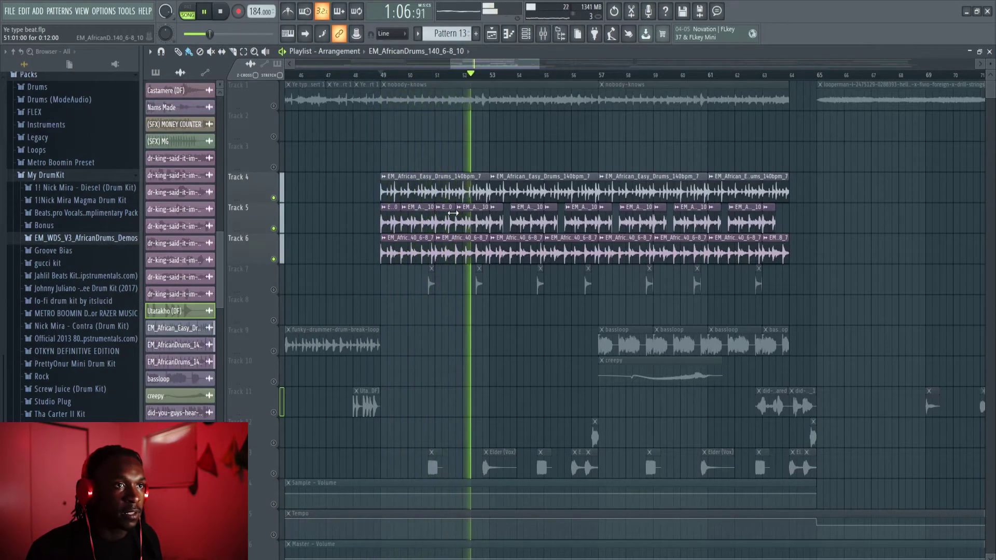
pyautogui.press('space')
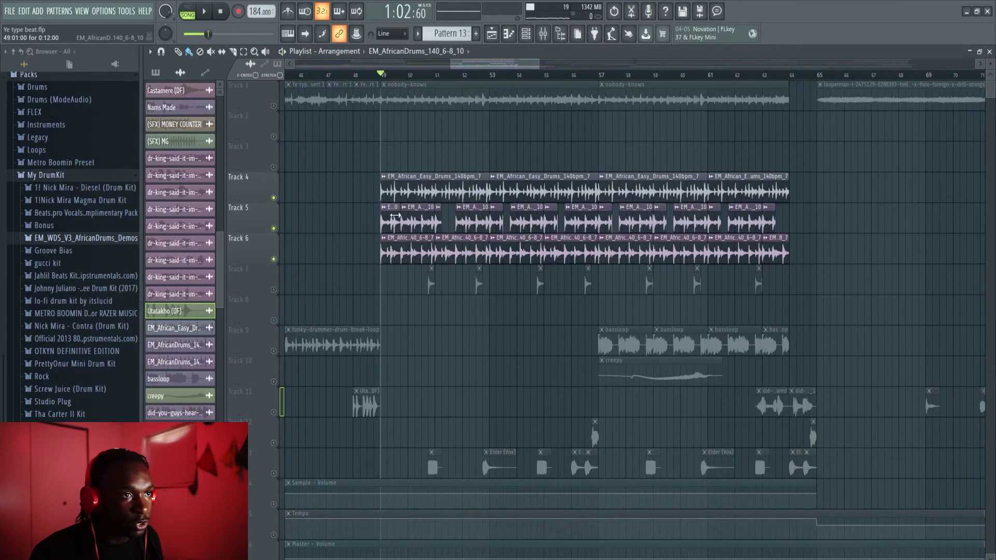
pyautogui.press('space')
pyautogui.scroll(3, 388, 214)
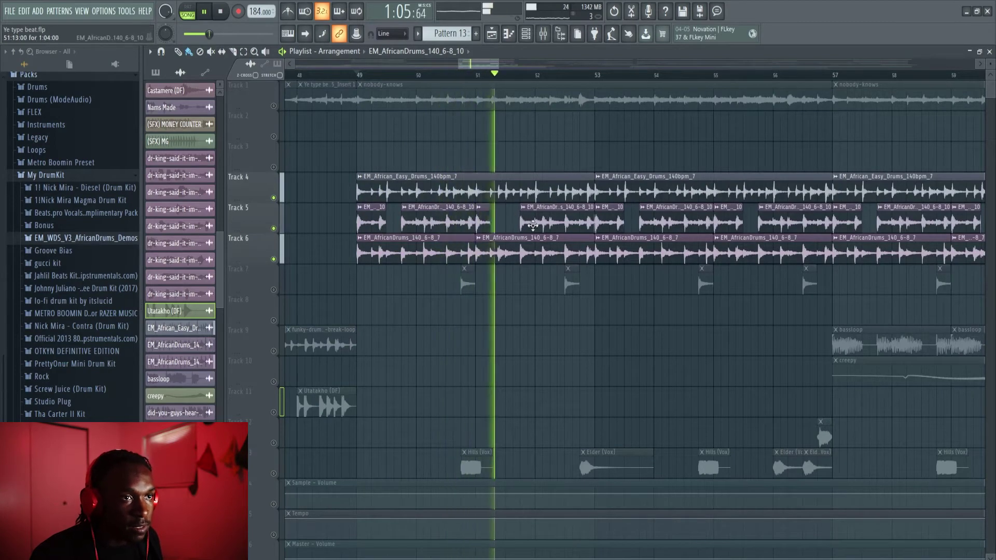
pyautogui.scroll(1, 513, 218)
pyautogui.press('space')
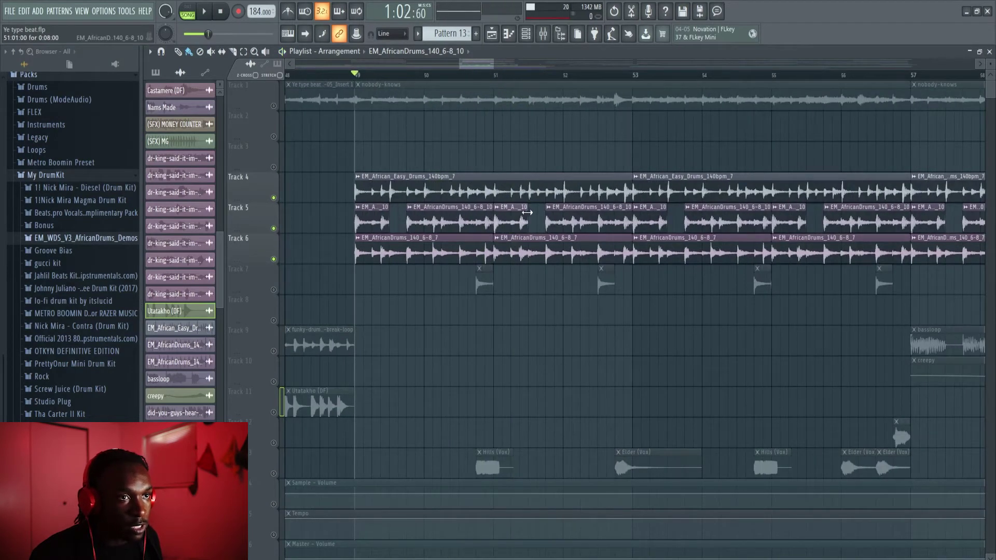
# Step: View the settings of the EM_AfricanDrums_140_6-8_10 clip on Track 5 and close them again
pyautogui.doubleClick(396, 215)
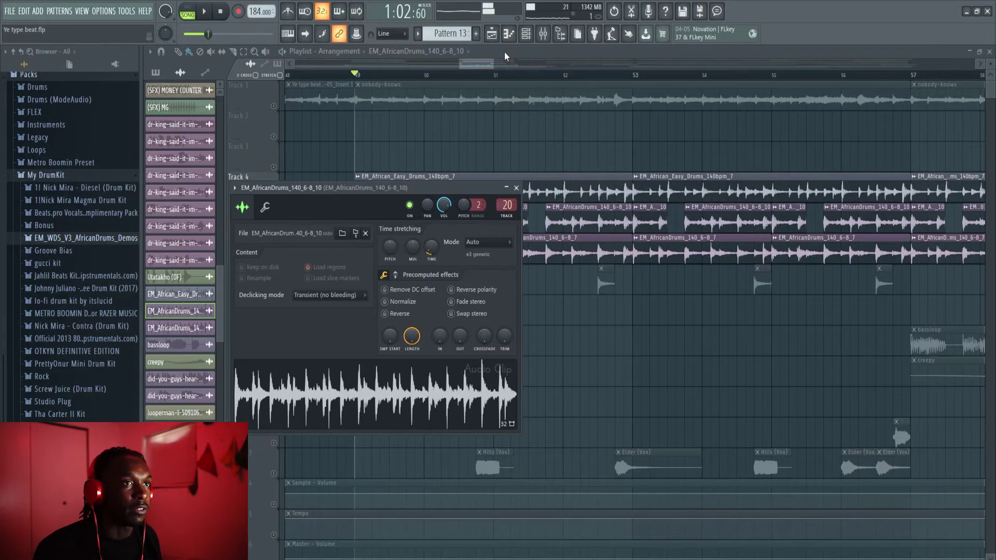
pyautogui.press('Escape')
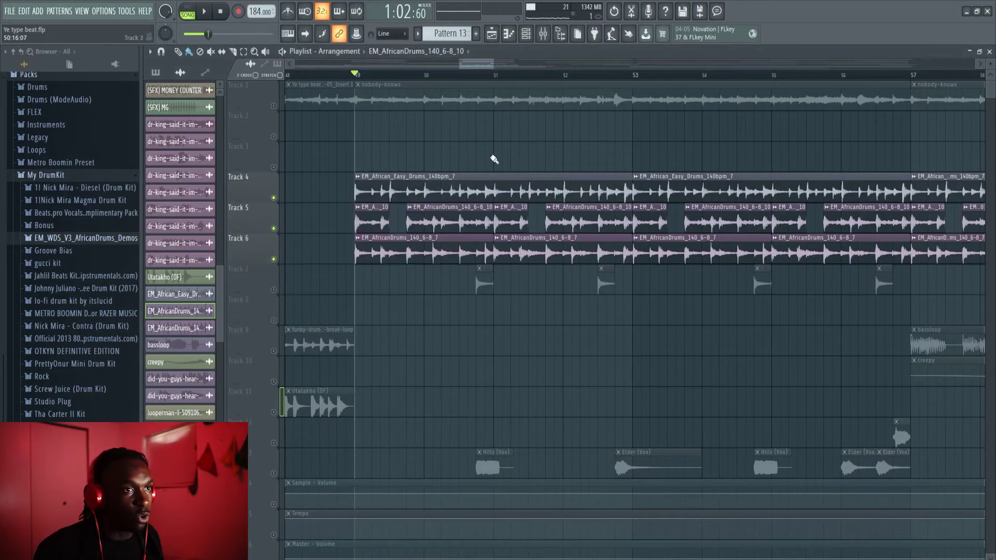
pyautogui.scroll(-3, 496, 163)
pyautogui.scroll(-2, 475, 145)
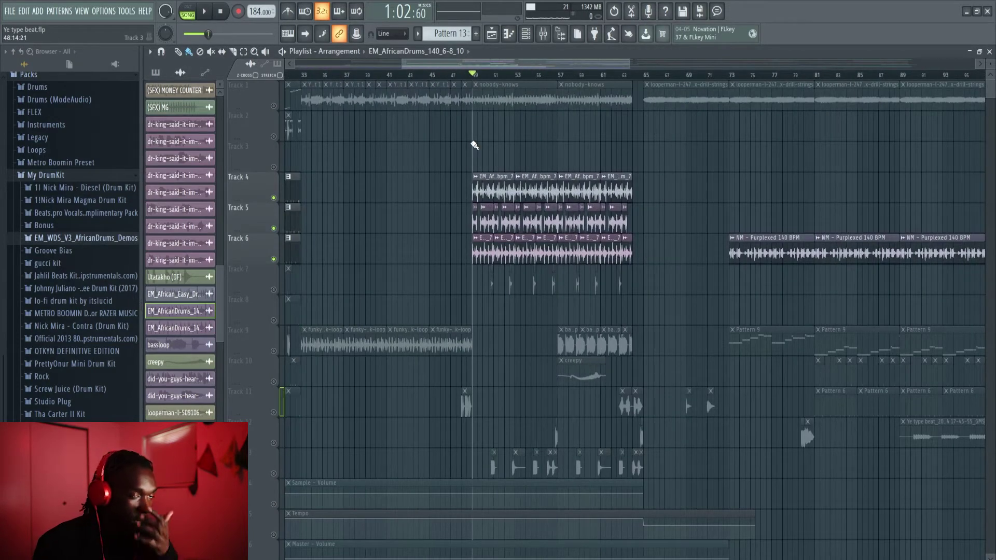
# Step: Bring Track 7 back in and play Tracks 4 to 7 together from bar 49
pyautogui.scroll(2, 483, 171)
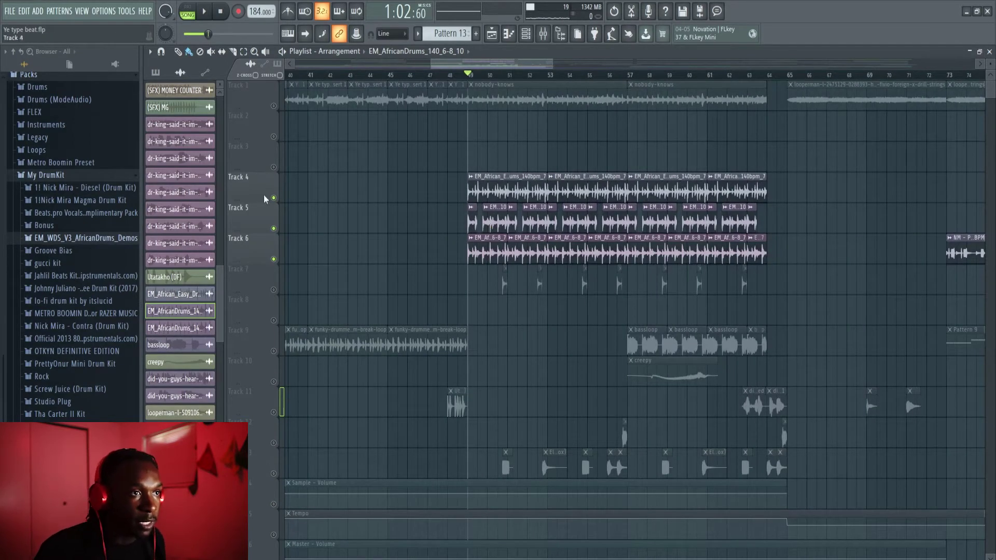
pyautogui.click(273, 289)
pyautogui.press('space')
pyautogui.scroll(2, 438, 222)
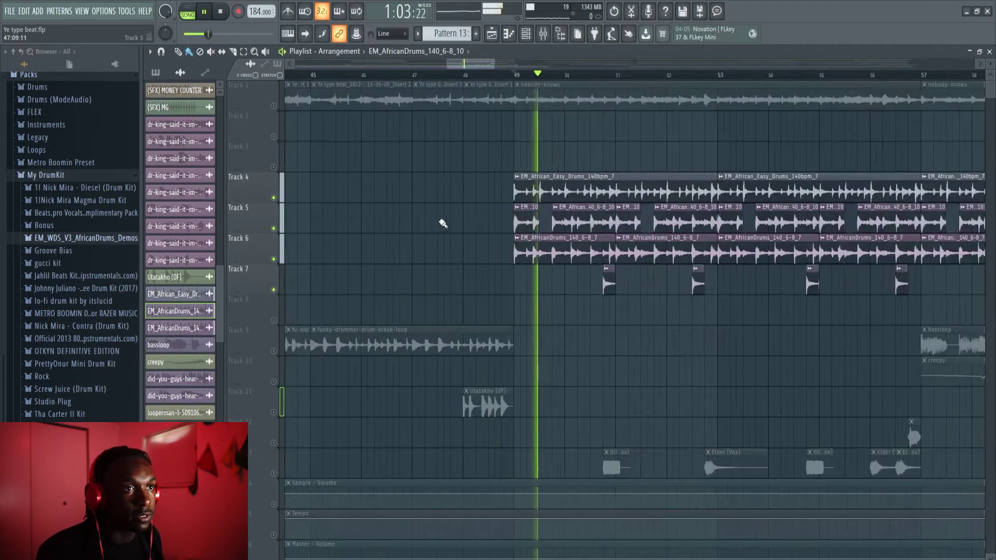
pyautogui.scroll(-1, 496, 233)
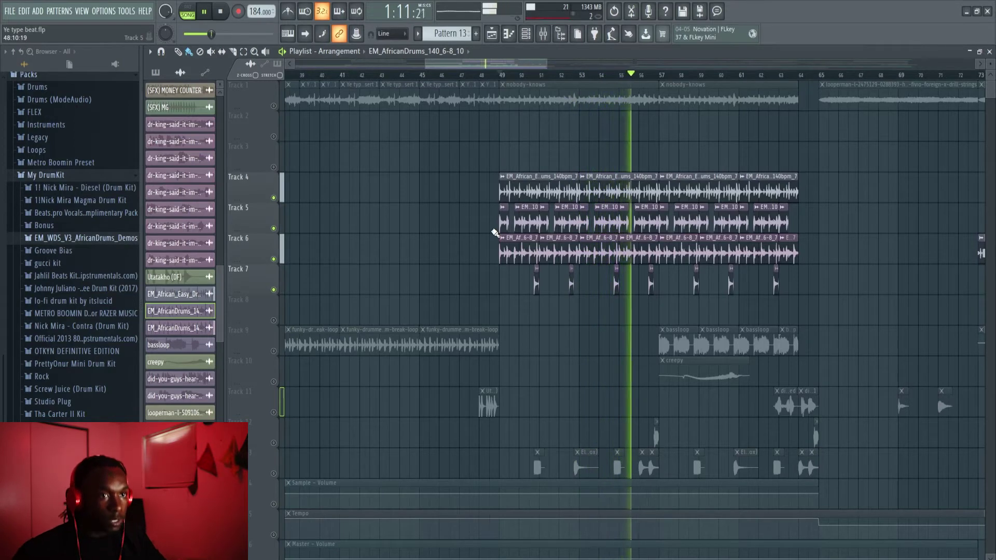
pyautogui.press('space')
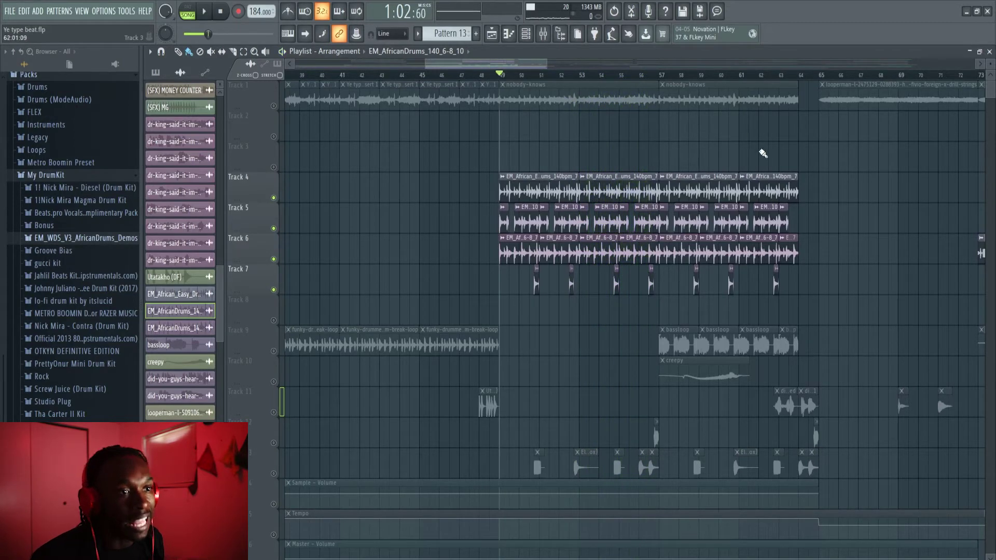
# Step: Unmute Tracks 13 and 12 and check the bassloop clip's settings on Track 9
pyautogui.click(274, 474)
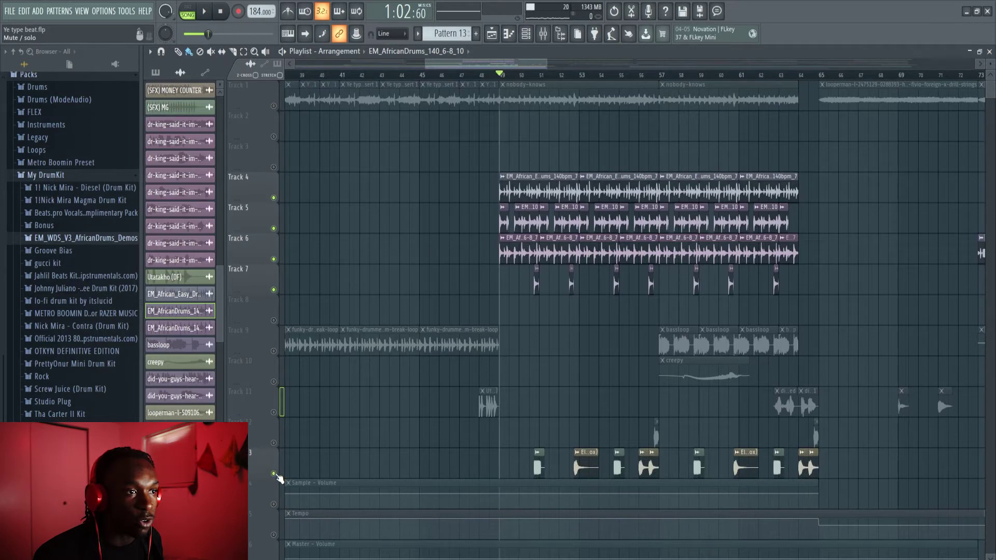
pyautogui.click(274, 444)
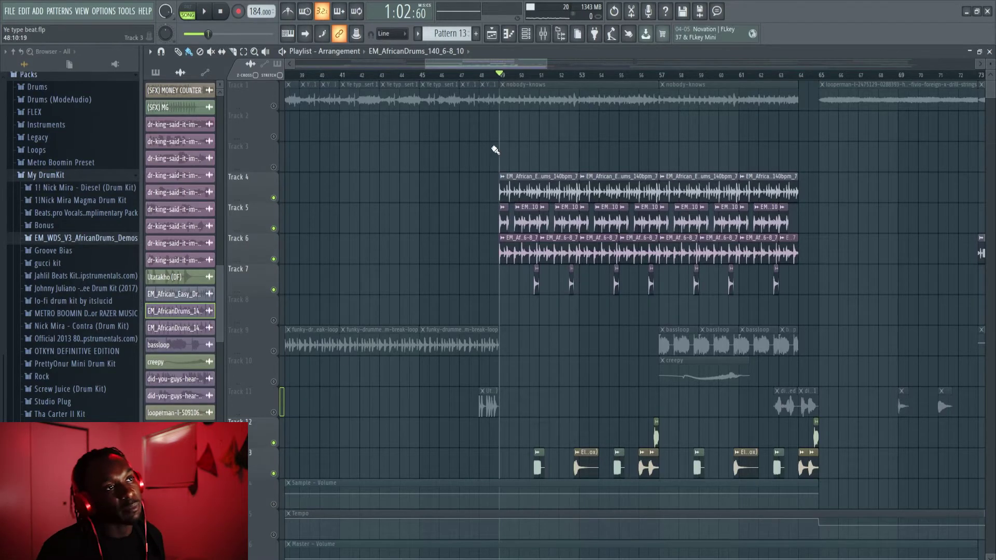
pyautogui.scroll(-1, 491, 154)
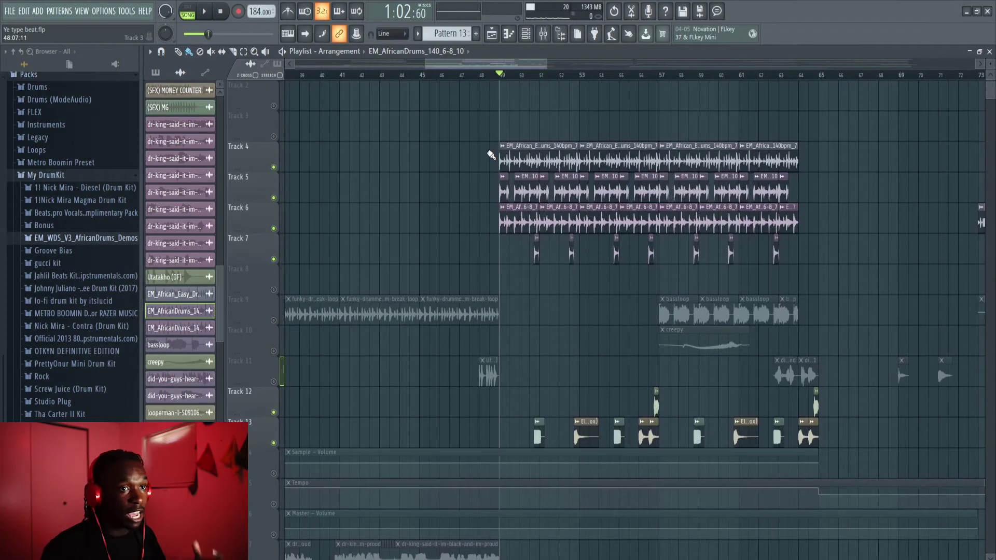
pyautogui.doubleClick(672, 301)
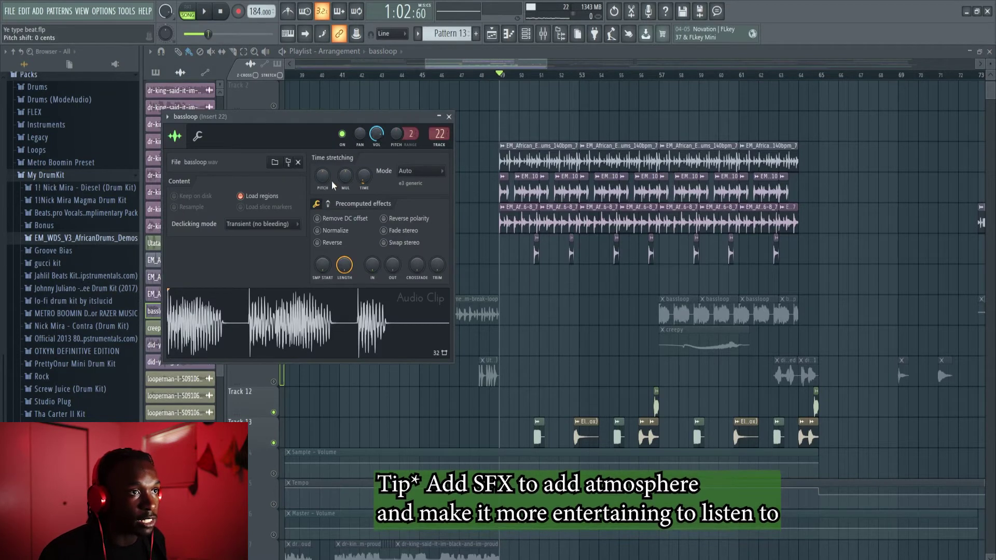
pyautogui.press('Escape')
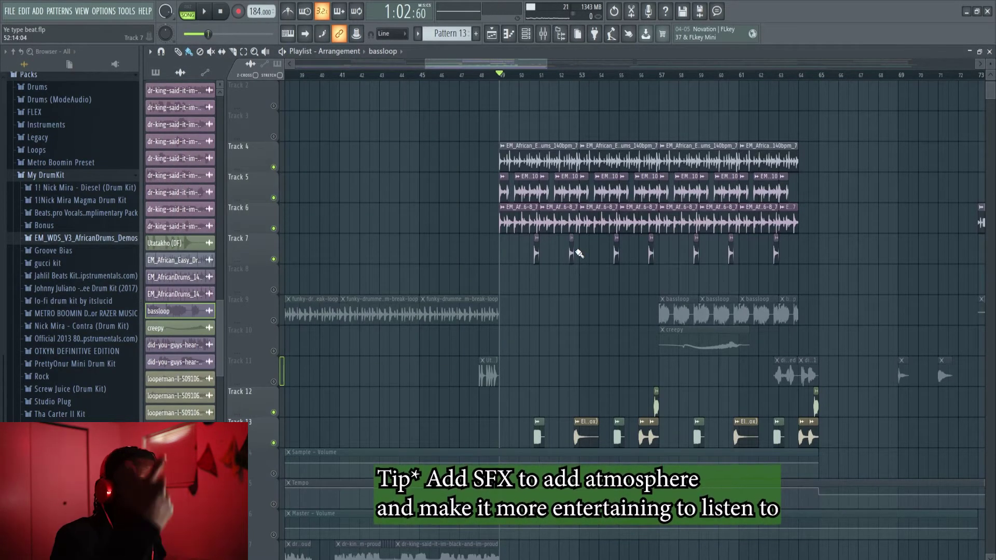
# Step: Play the African drums section from bar 49 with the vocal and effect clips on Tracks 12 and 13 included
pyautogui.press('space')
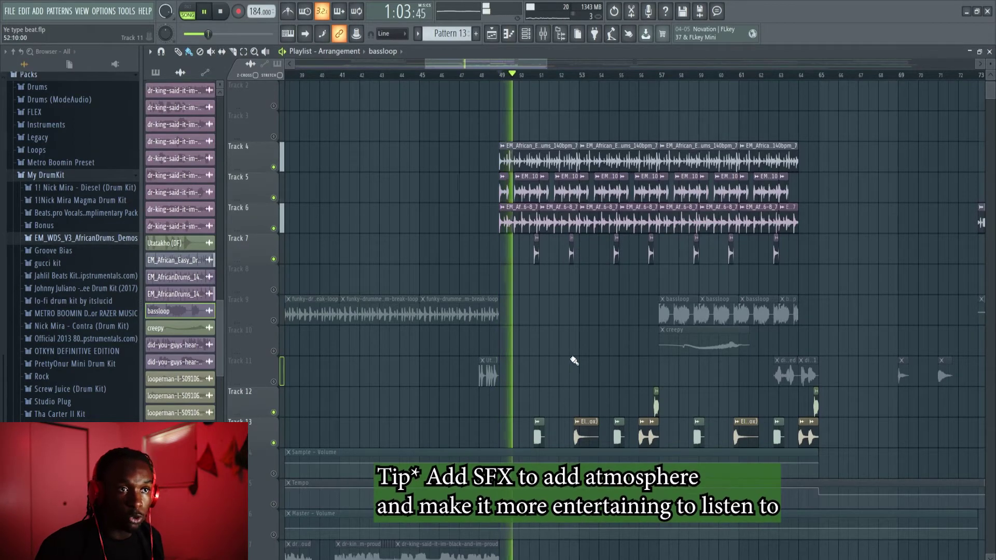
pyautogui.scroll(-1, 617, 373)
pyautogui.scroll(1, 830, 400)
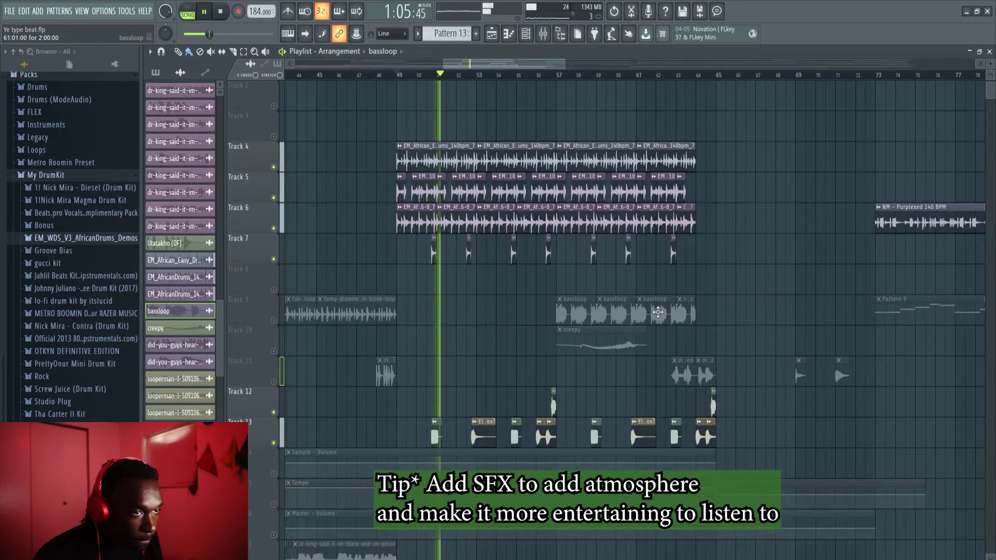
pyautogui.scroll(1, 637, 346)
pyautogui.scroll(-1, 637, 345)
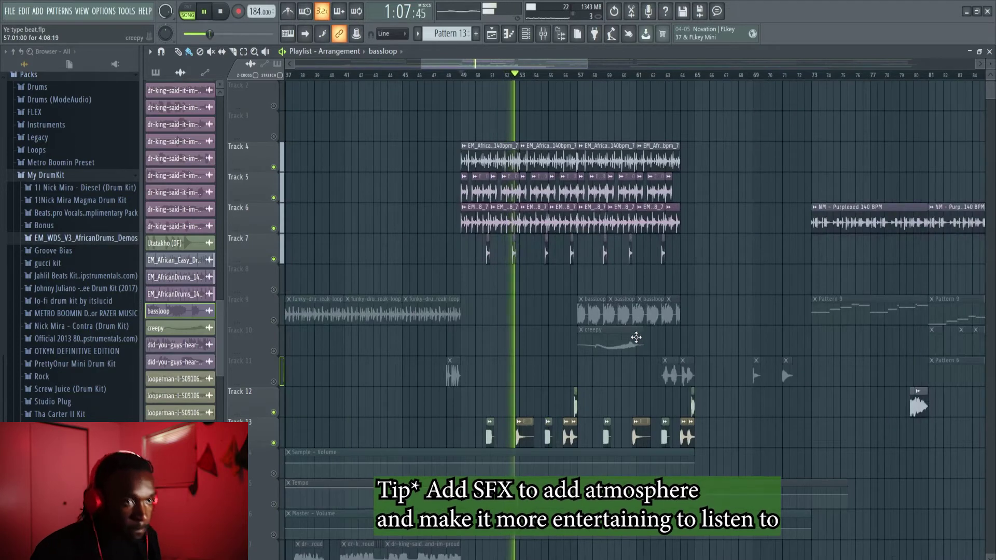
pyautogui.scroll(-1, 638, 332)
pyautogui.scroll(1, 639, 332)
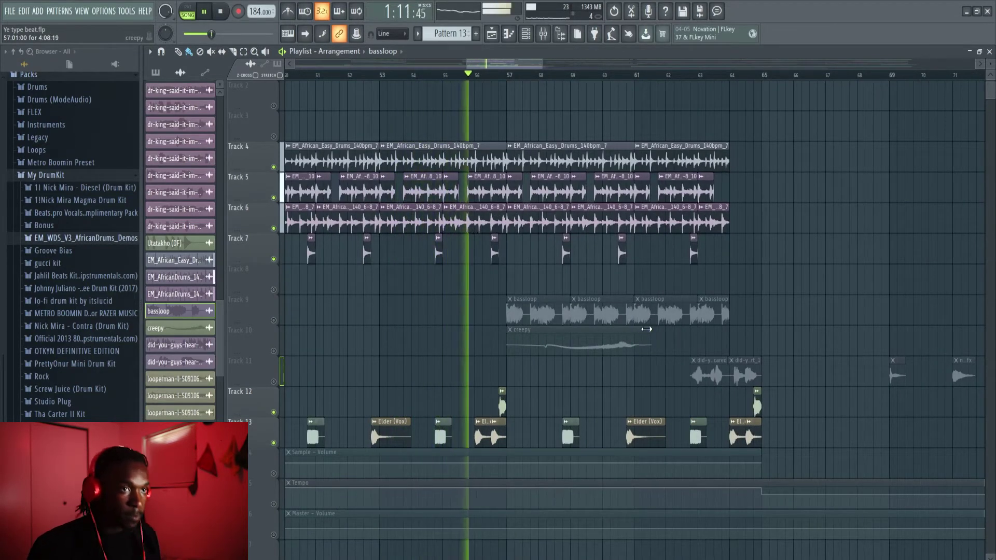
# Step: Stop playback, unmute the bassloop clips on Track 9 and set the playhead to bar 57
pyautogui.press('space')
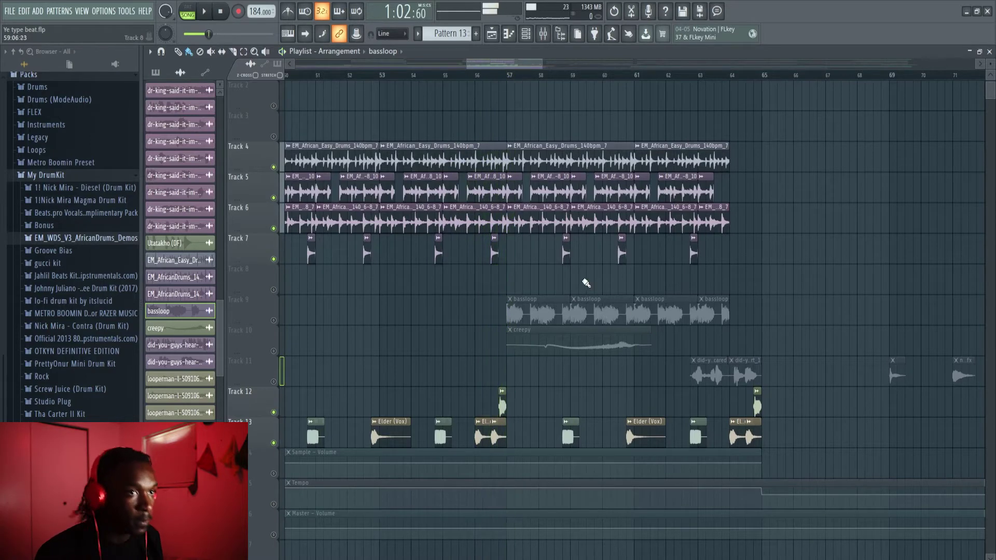
pyautogui.click(274, 320)
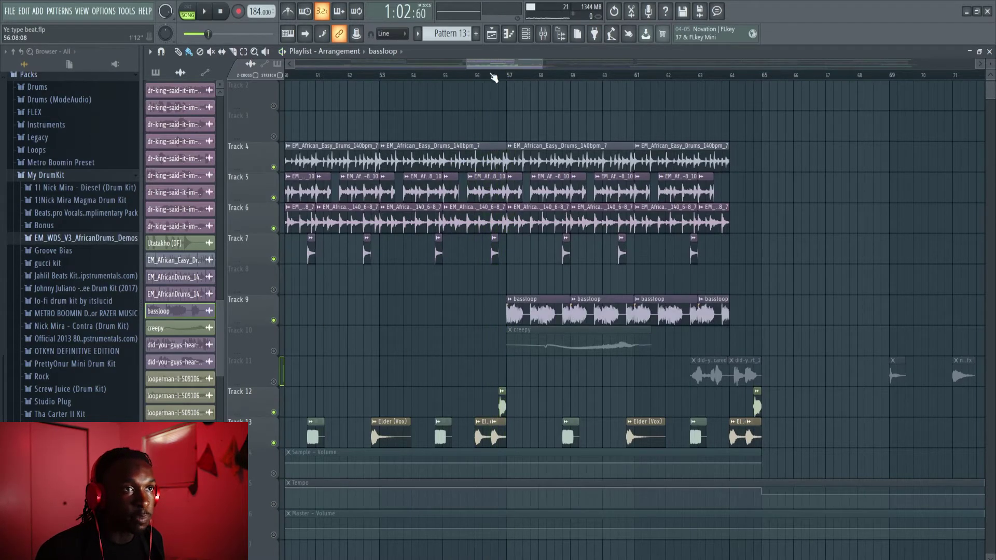
pyautogui.moveTo(515, 75); pyautogui.dragTo(508, 75)
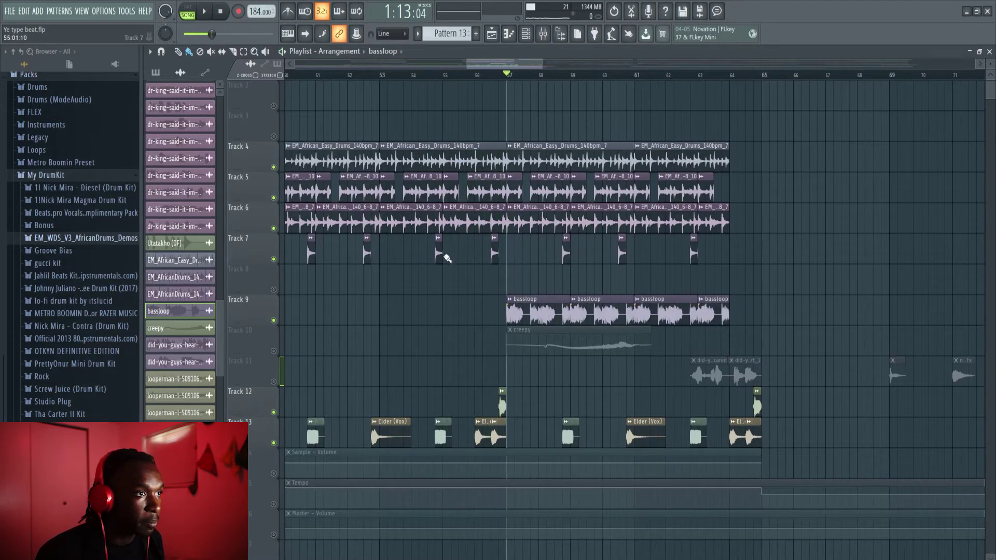
# Step: Look over the drum kit folders under My DrumKit and the layered clips in the playlist
pyautogui.scroll(4, 57, 253)
pyautogui.scroll(-3, 57, 252)
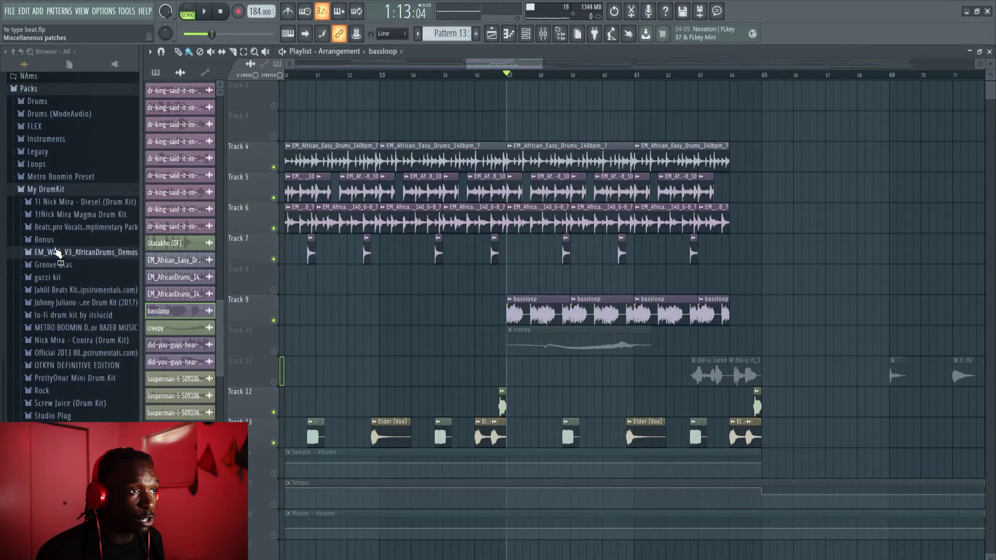
pyautogui.scroll(-1, 57, 253)
pyautogui.scroll(2, 61, 249)
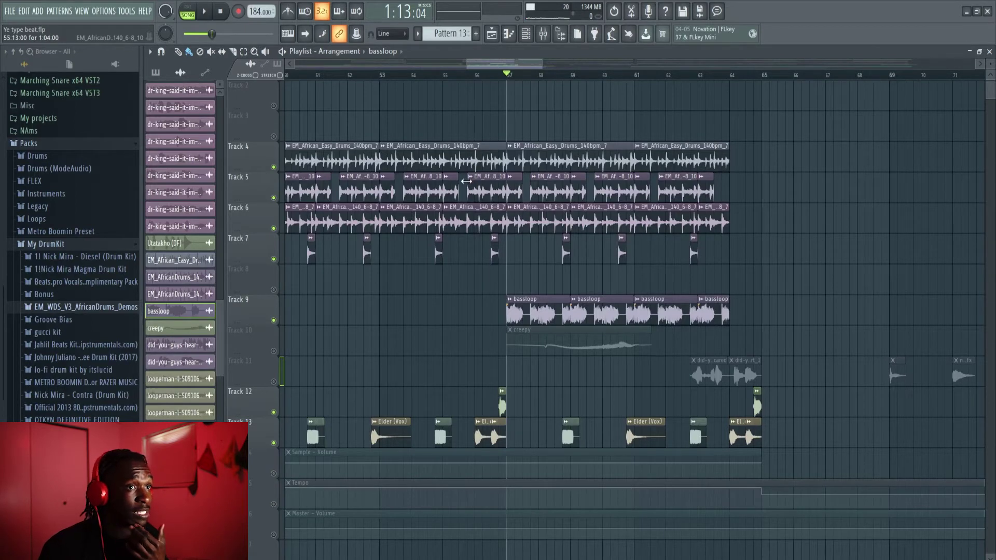
pyautogui.scroll(-5, 473, 171)
pyautogui.scroll(4, 498, 218)
pyautogui.scroll(-2, 518, 260)
pyautogui.scroll(2, 530, 275)
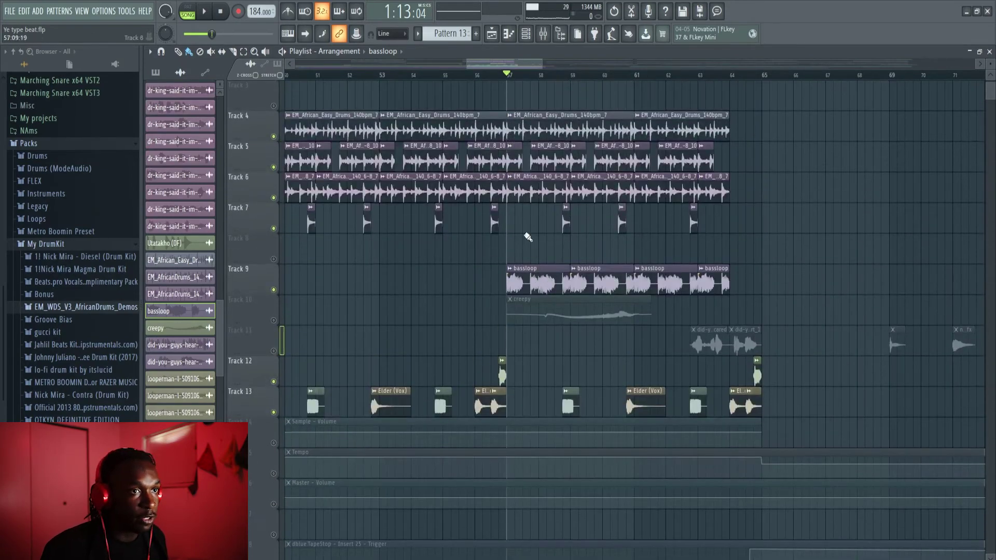
# Step: Play the drums with the bassloop from bar 57 up to bar 65, and stop playback
pyautogui.press('space')
pyautogui.keyDown('ctrl'); pyautogui.scroll(-3, 551, 141); pyautogui.keyUp('ctrl')
pyautogui.scroll(-5, 551, 145)
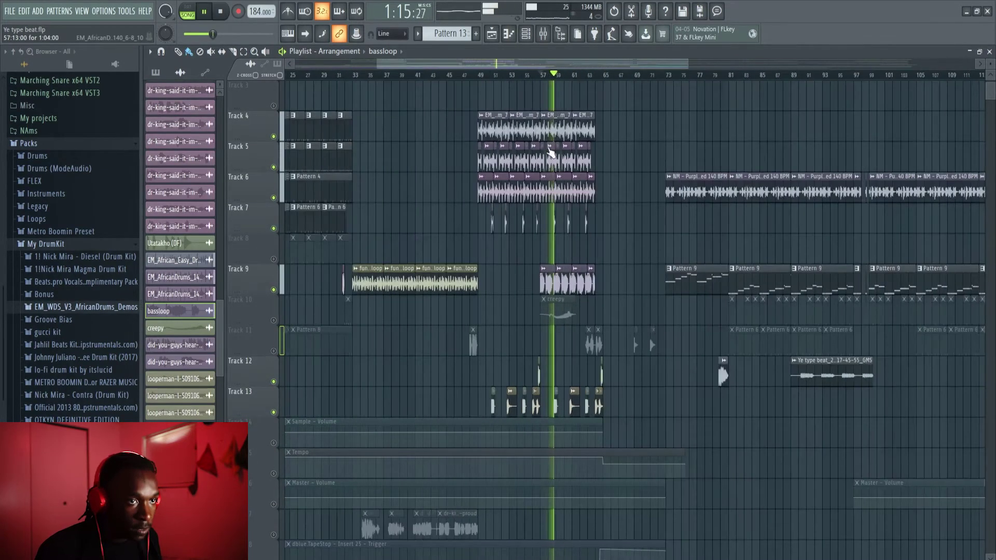
pyautogui.keyDown('ctrl'); pyautogui.scroll(2, 566, 152); pyautogui.keyUp('ctrl')
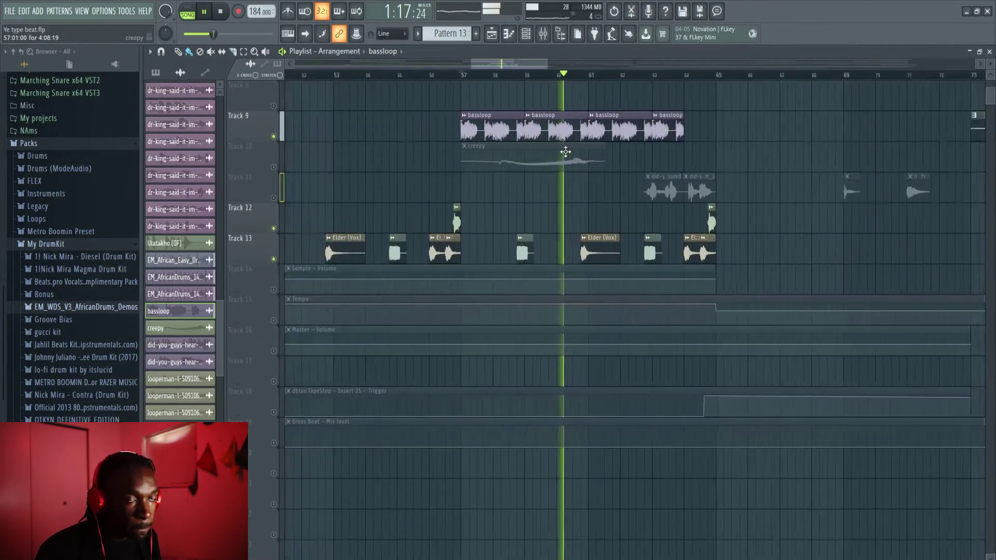
pyautogui.keyDown('ctrl'); pyautogui.scroll(-3, 570, 151); pyautogui.keyUp('ctrl')
pyautogui.keyDown('ctrl'); pyautogui.scroll(3, 629, 149); pyautogui.keyUp('ctrl')
pyautogui.keyDown('ctrl'); pyautogui.scroll(-2, 628, 146); pyautogui.keyUp('ctrl')
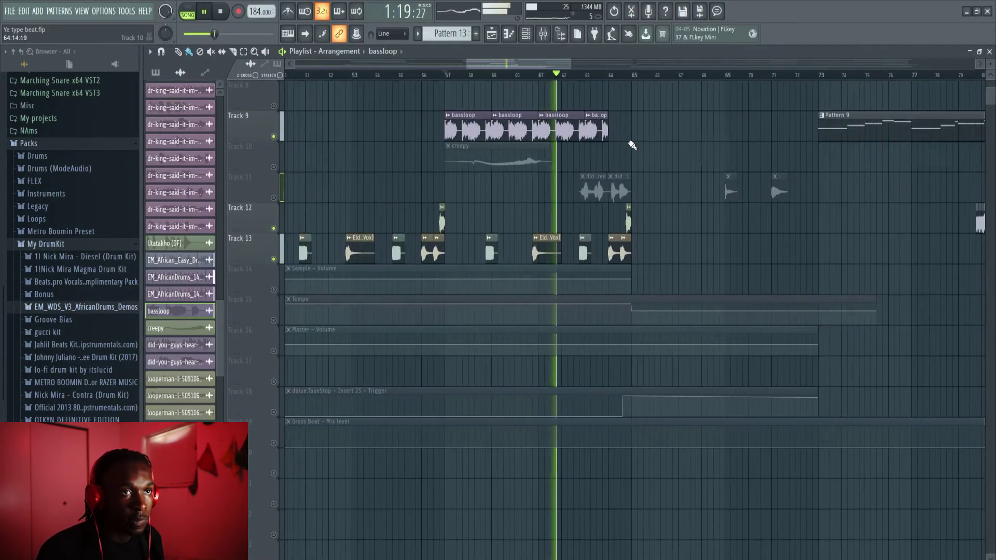
pyautogui.keyDown('ctrl'); pyautogui.scroll(3, 629, 145); pyautogui.keyUp('ctrl')
pyautogui.keyDown('ctrl'); pyautogui.scroll(-1, 630, 144); pyautogui.keyUp('ctrl')
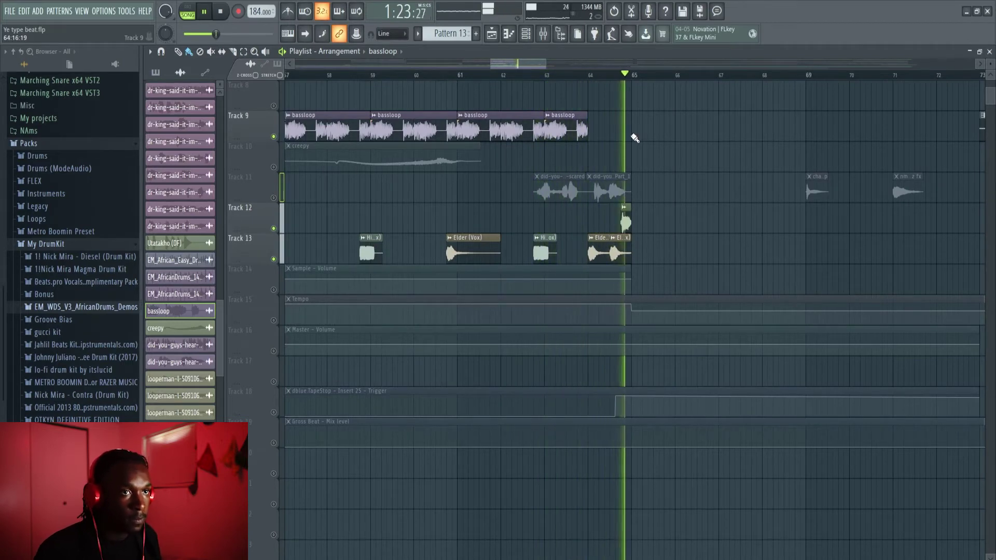
pyautogui.keyDown('ctrl'); pyautogui.scroll(-3, 634, 138); pyautogui.keyUp('ctrl')
pyautogui.press('space')
# Step: Unmute the creepy clip on Track 10 and play the section from bar 57 with it included
pyautogui.scroll(4, 612, 150)
pyautogui.scroll(1, 612, 151)
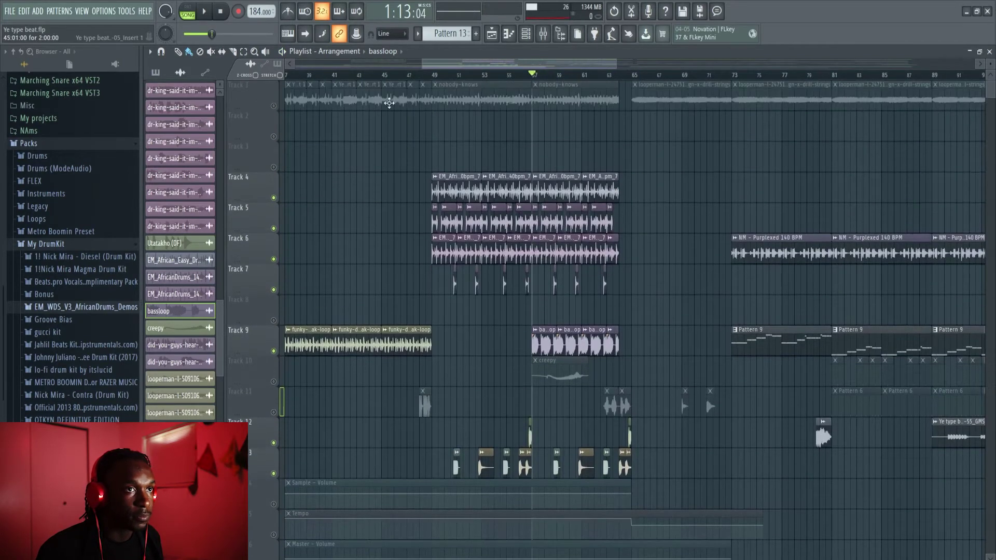
pyautogui.click(273, 382)
pyautogui.press('space')
pyautogui.keyDown('ctrl'); pyautogui.scroll(3, 582, 373); pyautogui.keyUp('ctrl')
pyautogui.keyDown('ctrl'); pyautogui.scroll(-1, 580, 374); pyautogui.keyUp('ctrl')
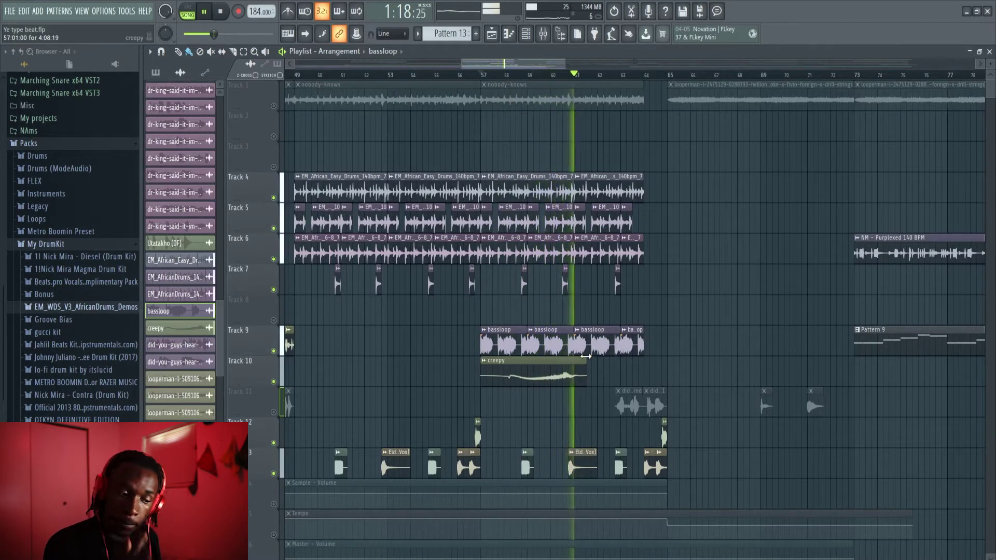
pyautogui.press('space')
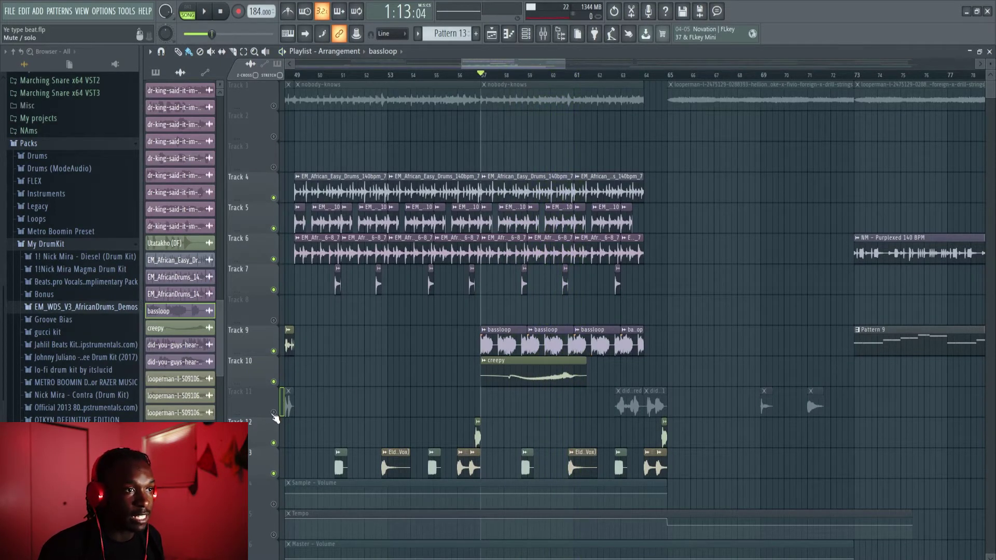
# Step: Unmute Track 1 and play the nobody-knows sample together with the drums and bass from bar 49
pyautogui.click(273, 105)
pyautogui.scroll(-3, 295, 96)
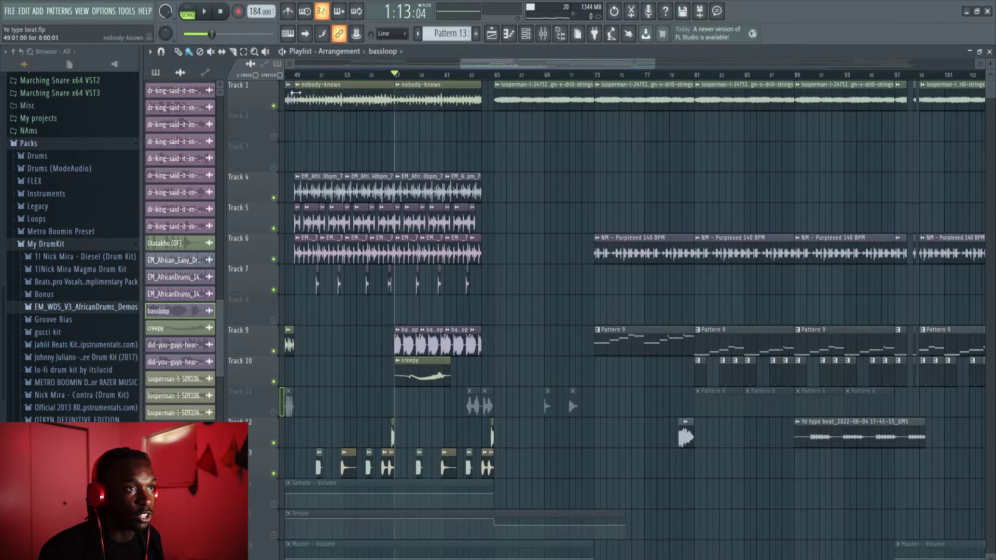
pyautogui.click(296, 75)
pyautogui.press('space')
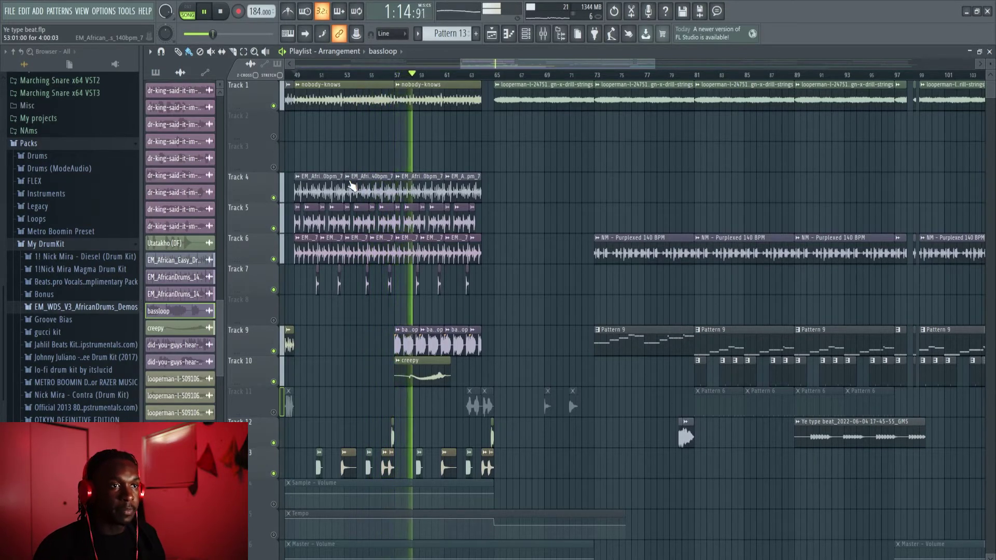
pyautogui.press('space')
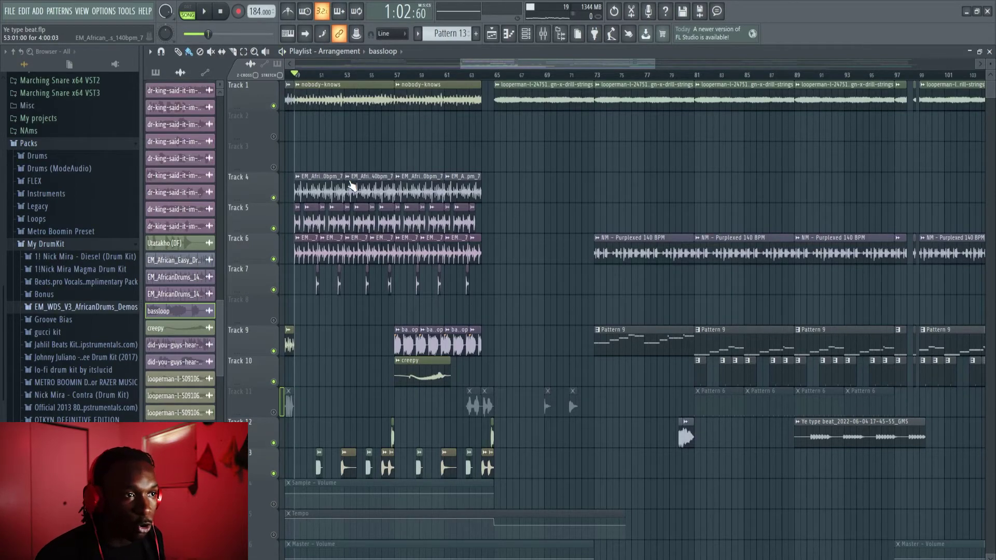
# Step: Unmute the vocal clips on Track 11 and place the playhead just after bar 61
pyautogui.click(274, 413)
pyautogui.hscroll(-3, 545, 209)
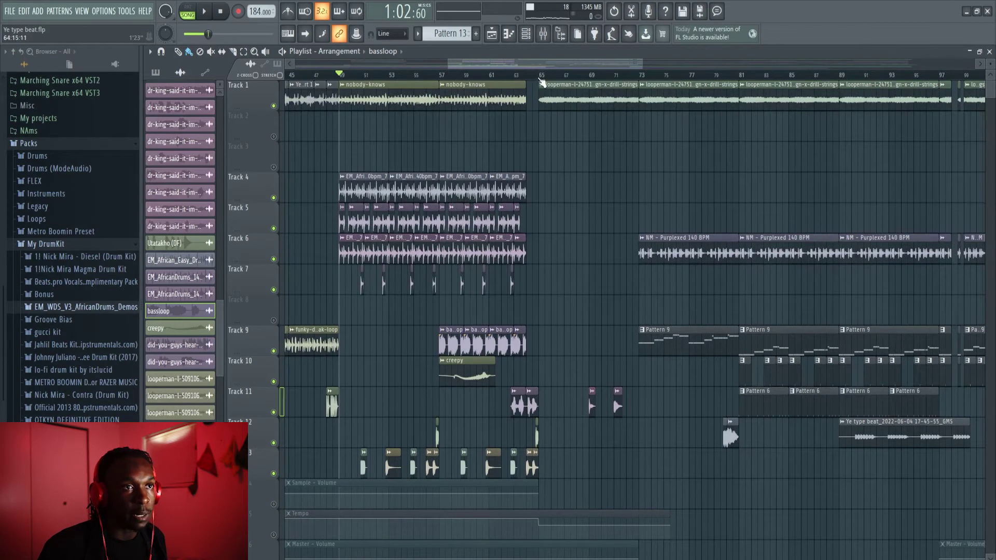
pyautogui.click(496, 77)
pyautogui.scroll(3, 514, 434)
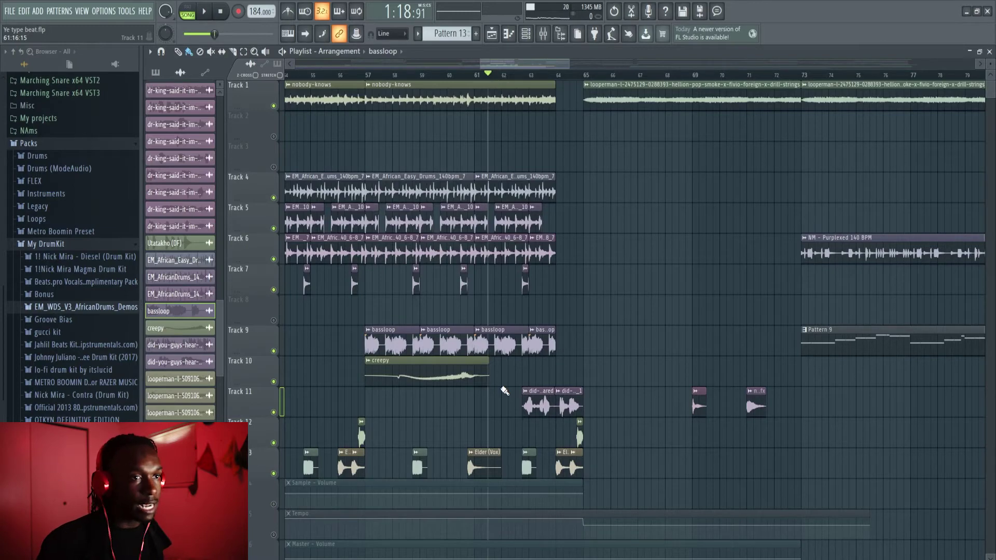
pyautogui.hscroll(2, 521, 389)
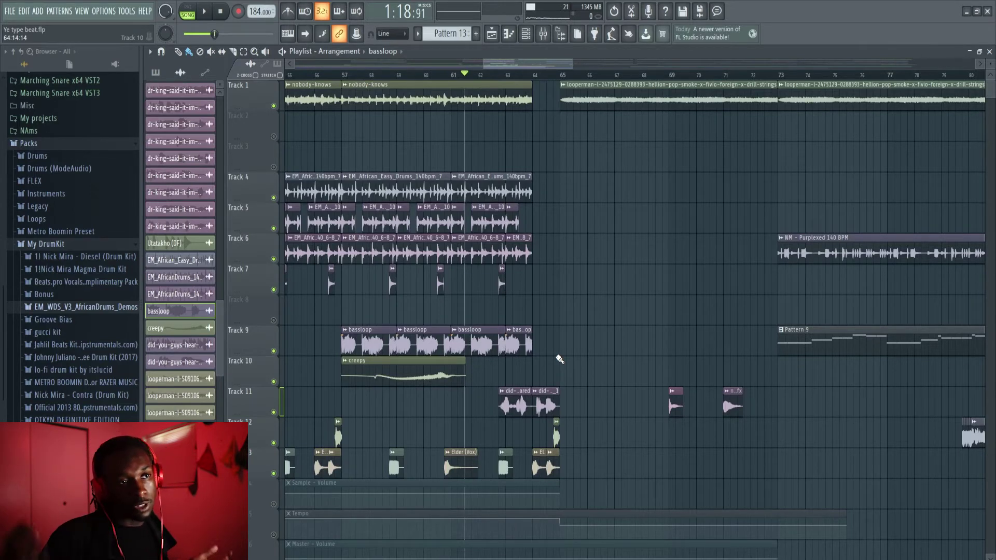
pyautogui.keyDown('ctrl'); pyautogui.scroll(-3, 562, 359); pyautogui.keyUp('ctrl')
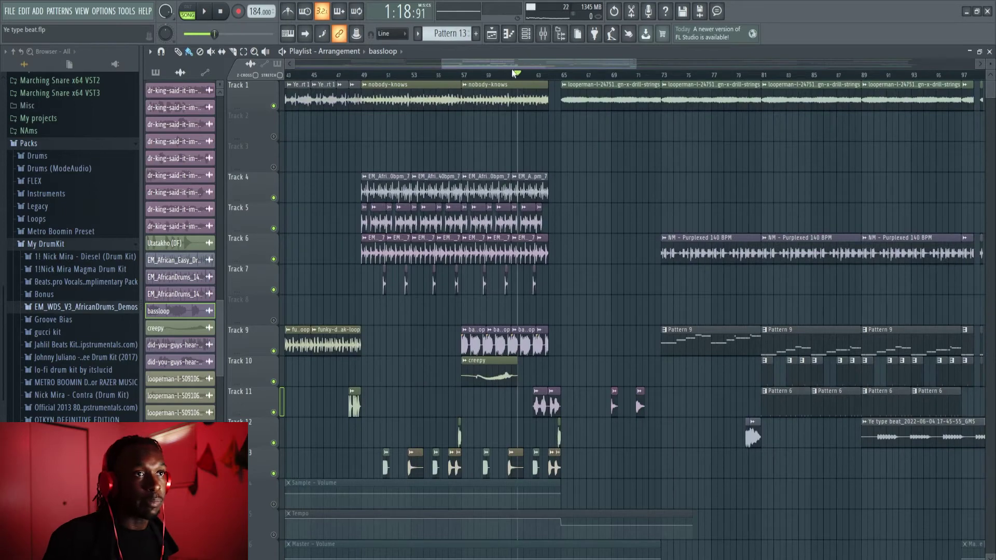
# Step: Play the end of the section with the Track 11 vocal clips included, and save the project
pyautogui.press('space')
pyautogui.keyDown('ctrl'); pyautogui.scroll(5, 596, 174); pyautogui.keyUp('ctrl')
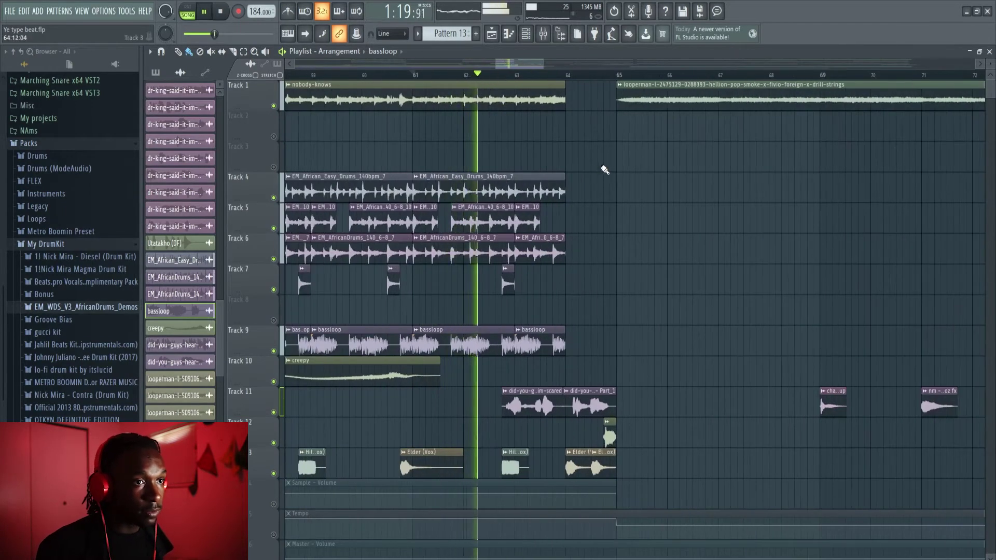
pyautogui.keyDown('ctrl'); pyautogui.scroll(-2, 603, 169); pyautogui.keyUp('ctrl')
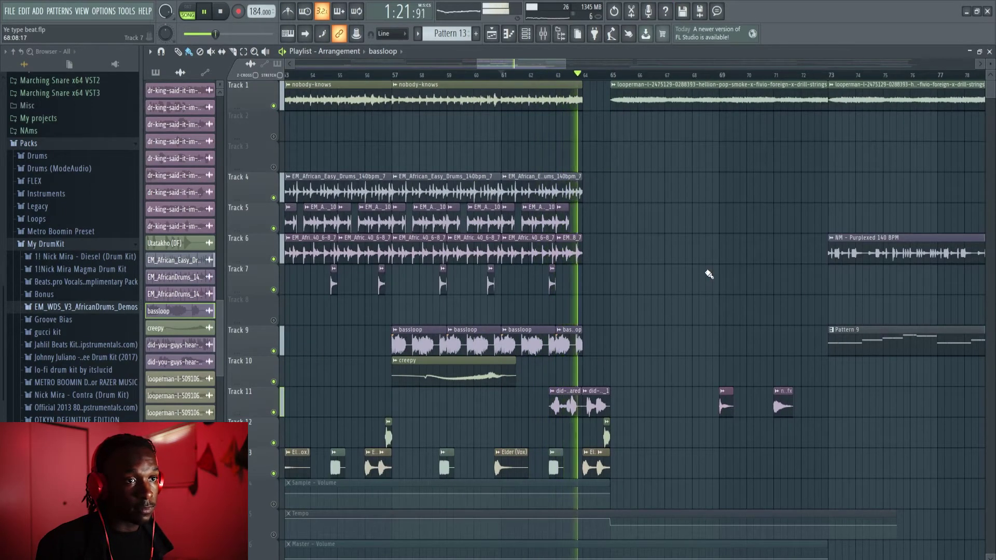
pyautogui.press('space')
pyautogui.hotkey('ctrl', 's')
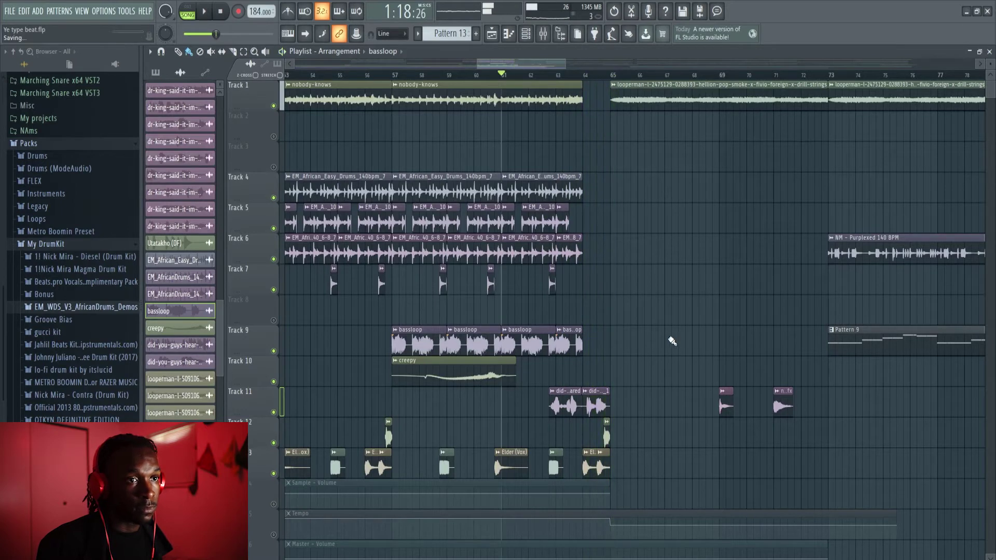
# Step: Check the pitch shift of the second did-you-guys-hear-that-im-scared clip on Track 11 and replay it from just before bar 64
pyautogui.doubleClick(601, 405)
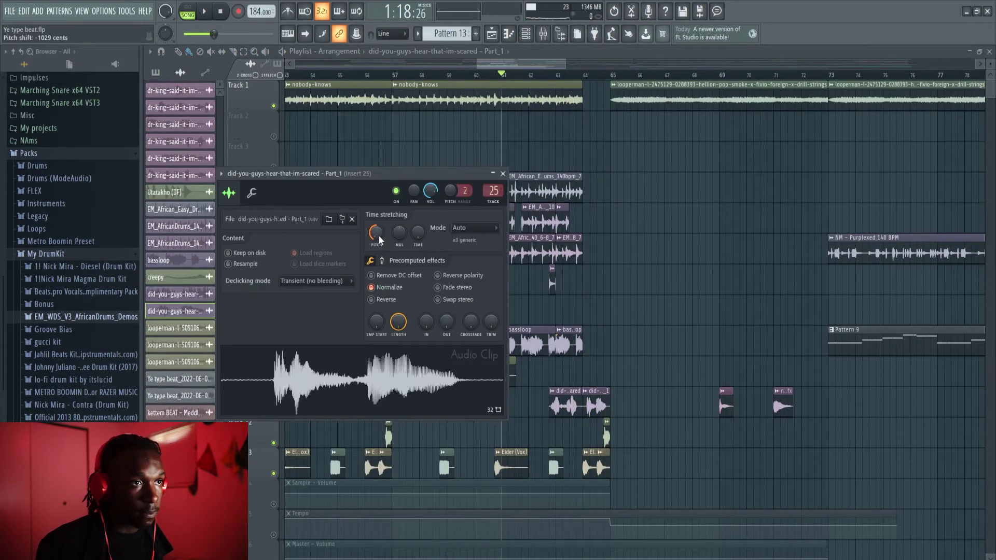
pyautogui.click(575, 75)
pyautogui.press('space')
pyautogui.press('space')
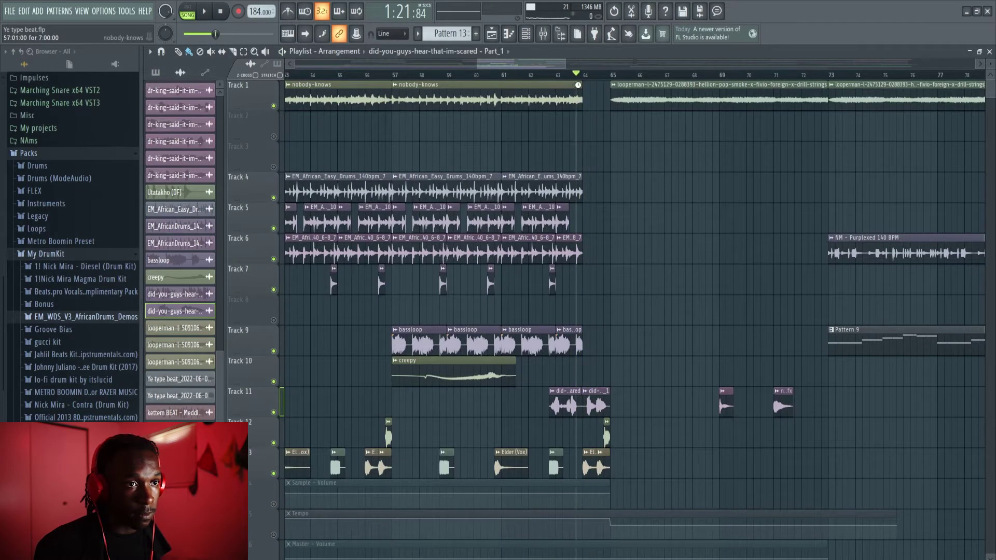
# Step: Unmute the dblue TapeStop trigger automation on Track 18 and play the transition past bar 65 with it
pyautogui.scroll(-3, 578, 88)
pyautogui.scroll(-4, 325, 413)
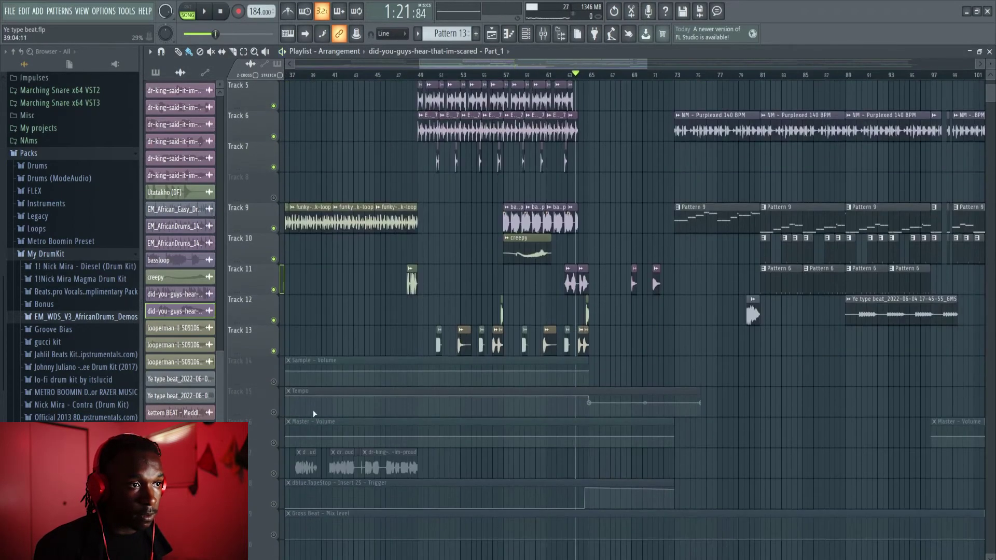
pyautogui.scroll(-2, 269, 437)
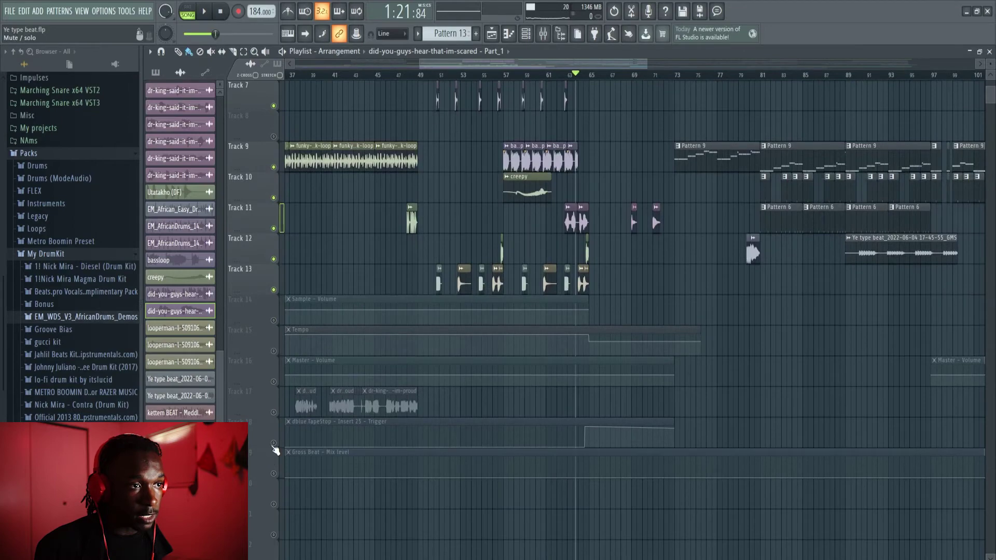
pyautogui.click(273, 444)
pyautogui.press('space')
pyautogui.scroll(2, 690, 152)
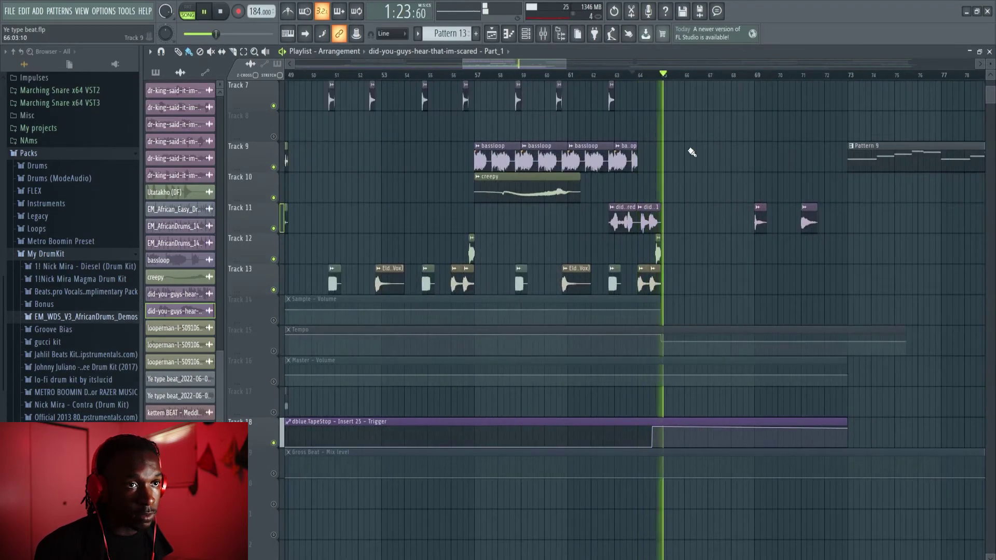
pyautogui.scroll(-4, 692, 152)
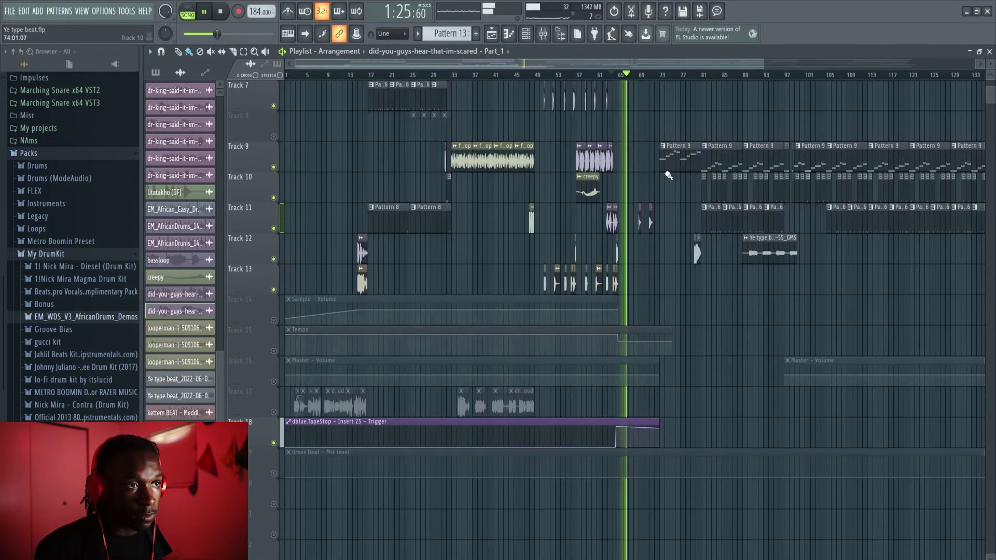
pyautogui.press('space')
# Step: Unmute the Tempo automation on Track 15 and play the tempo change into the drill strings at bar 65
pyautogui.click(273, 352)
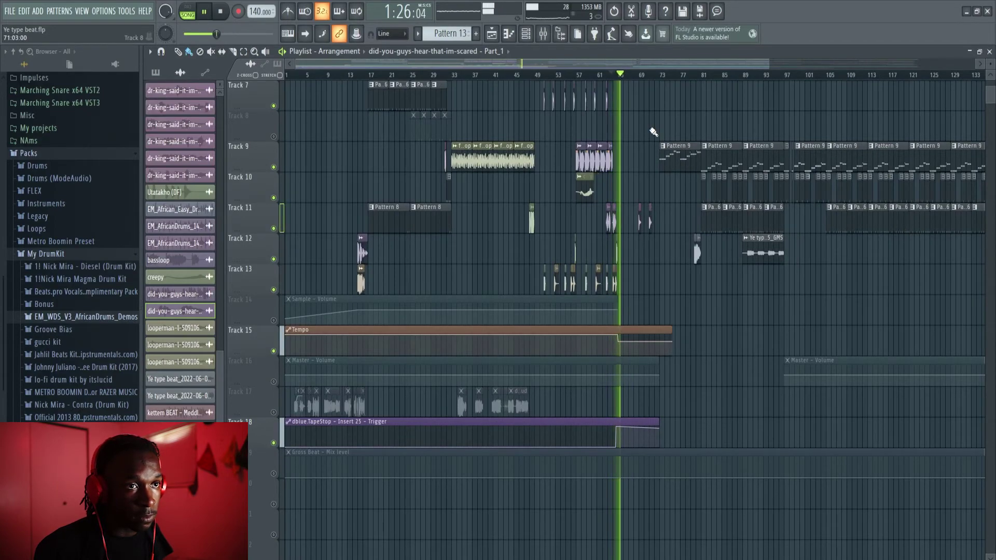
pyautogui.scroll(3, 654, 132)
pyautogui.scroll(5, 654, 132)
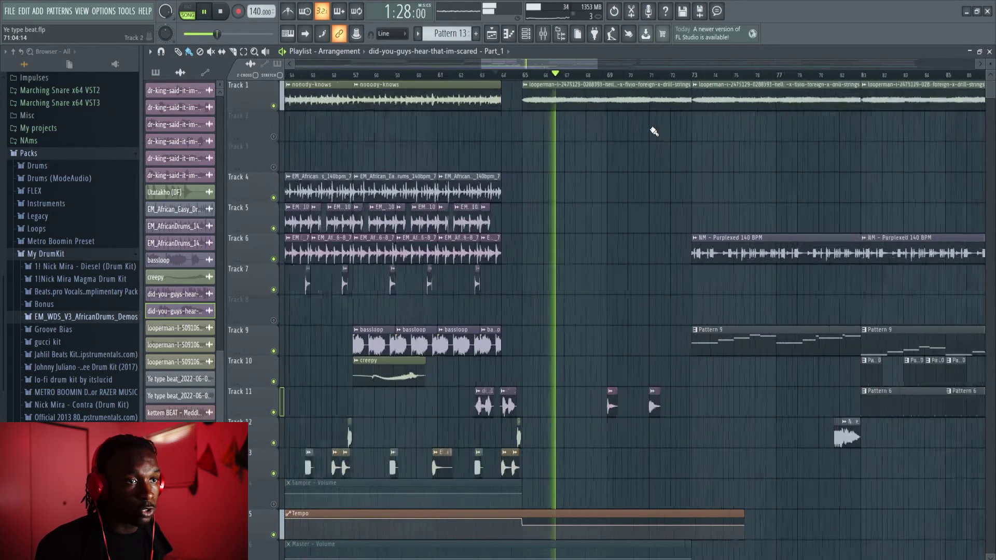
pyautogui.scroll(-2, 654, 132)
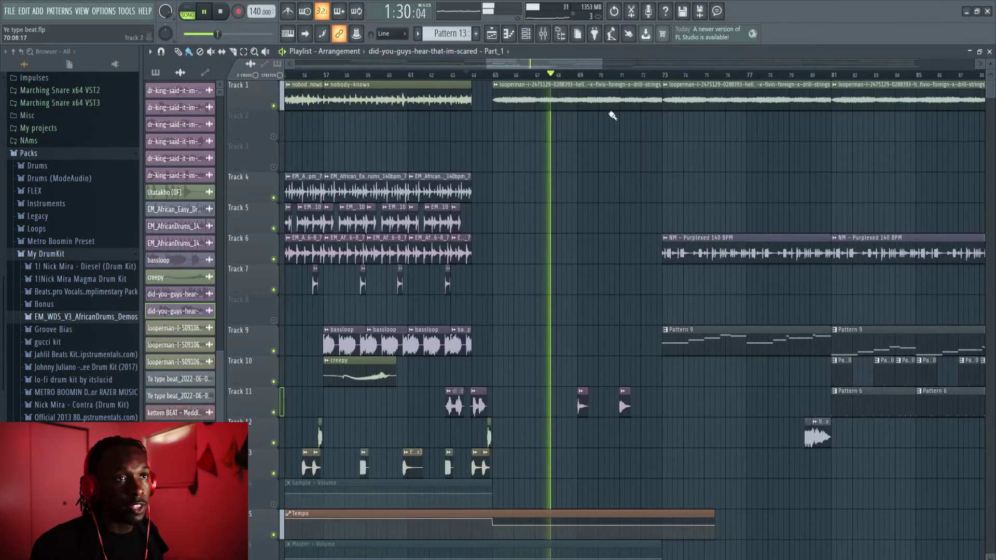
pyautogui.scroll(3, 631, 140)
pyautogui.press('space')
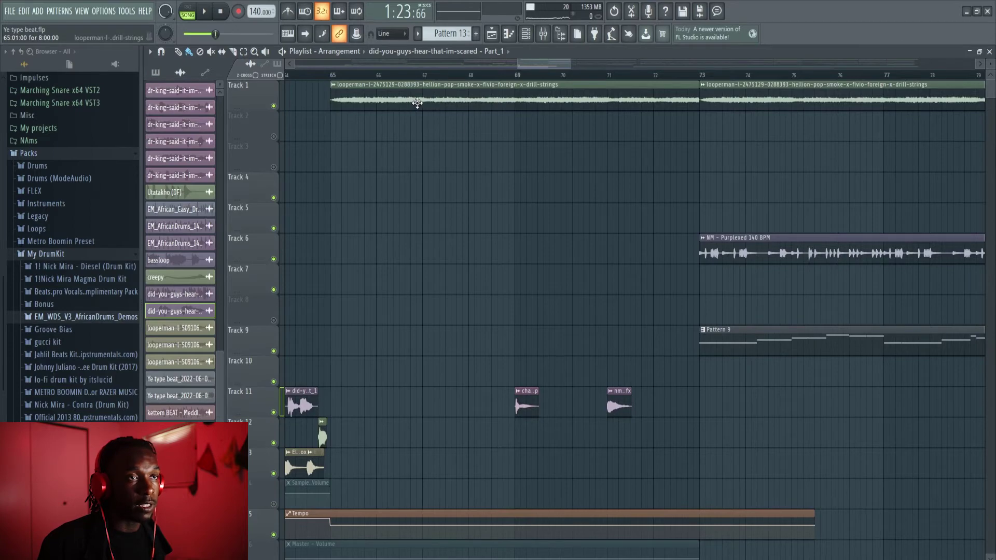
# Step: Play the drill strings on Track 1 from bar 65 up to bar 73, with Track 6 muted
pyautogui.scroll(-2, 504, 145)
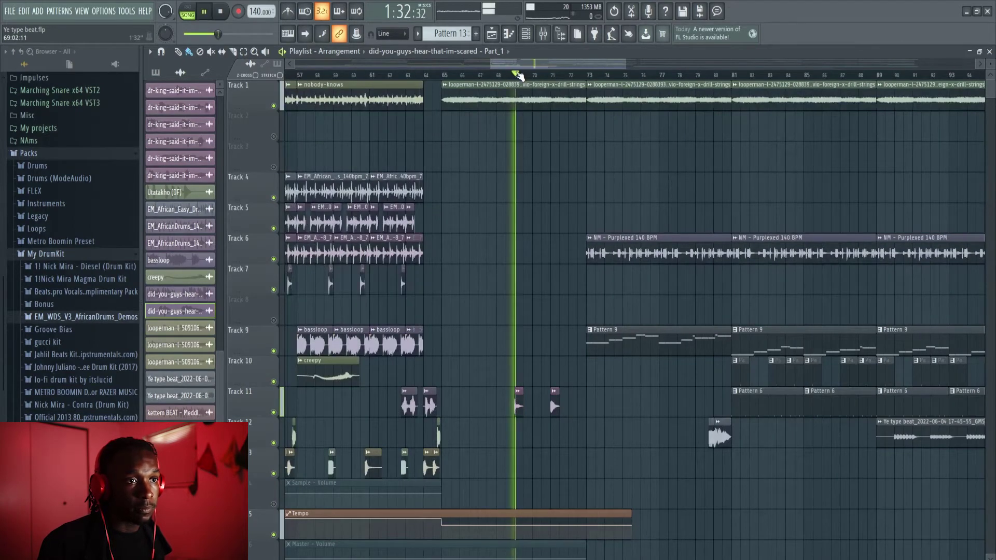
pyautogui.scroll(4, 534, 307)
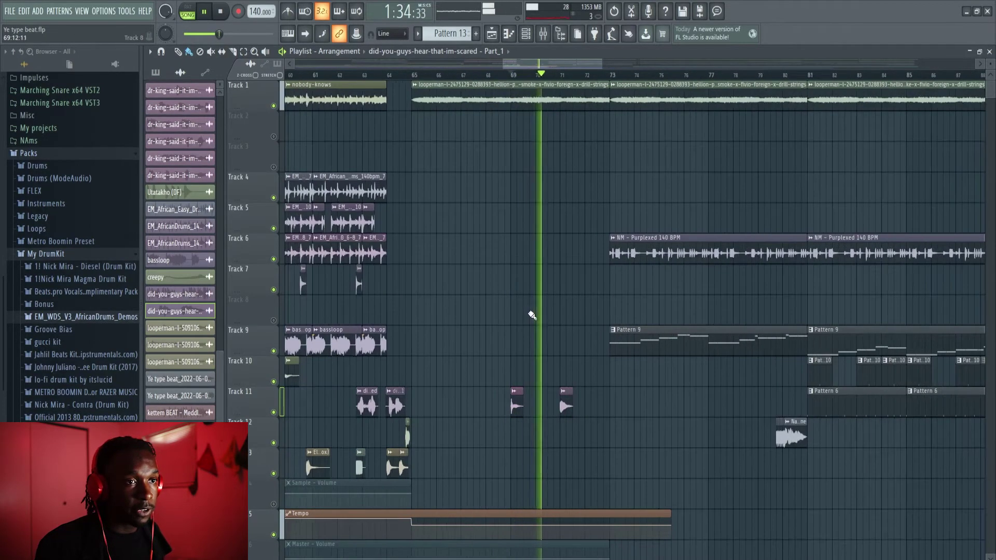
pyautogui.scroll(-3, 534, 307)
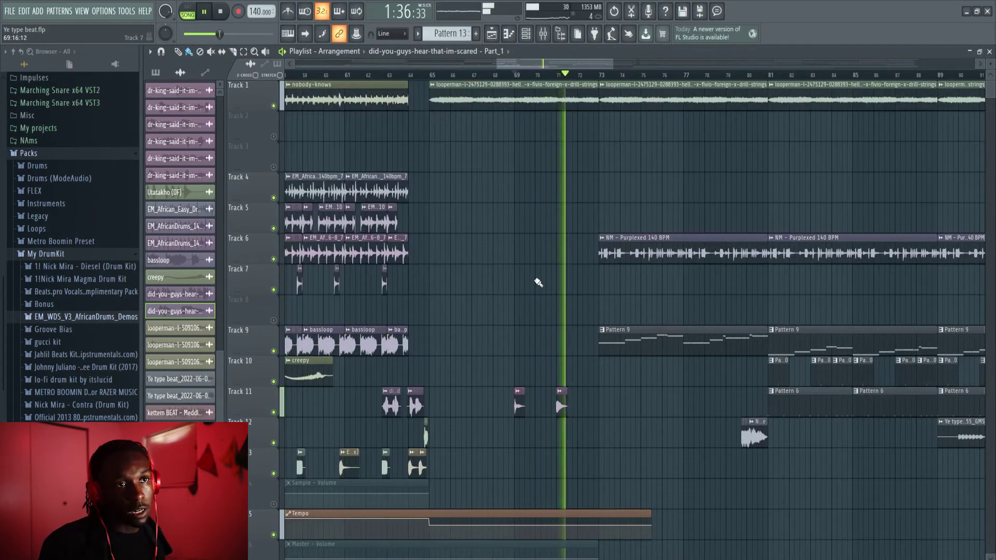
pyautogui.scroll(-3, 545, 271)
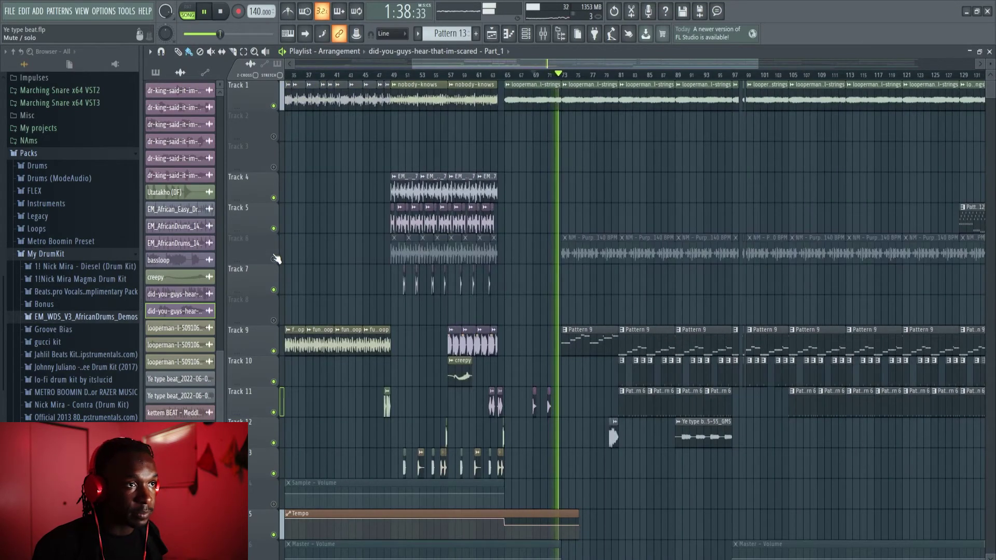
pyautogui.scroll(2, 756, 329)
pyautogui.scroll(-1, 376, 353)
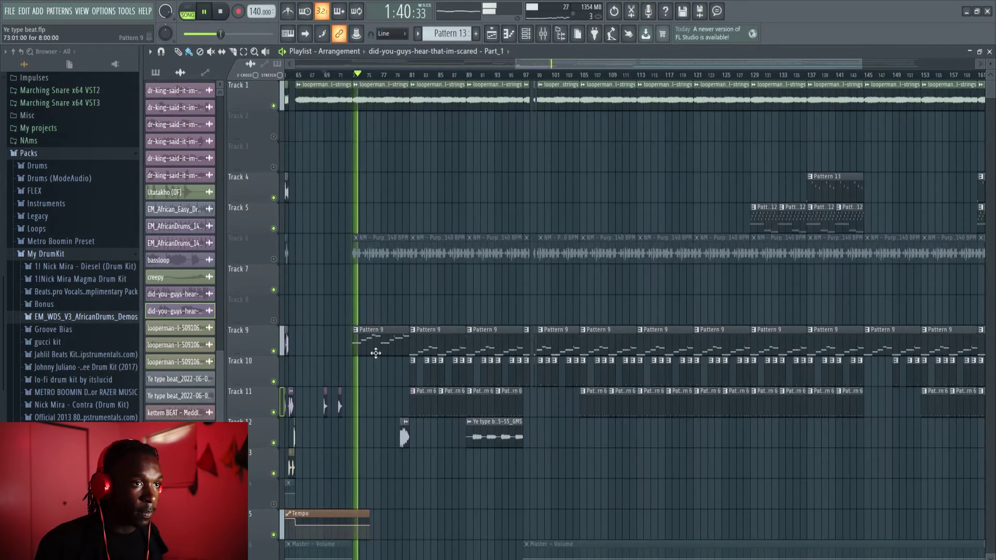
# Step: Open Pattern 9 in the piano roll, show its NM - BushDid911 808 notes and switch playback to pattern mode
pyautogui.click(375, 352)
pyautogui.click(508, 34)
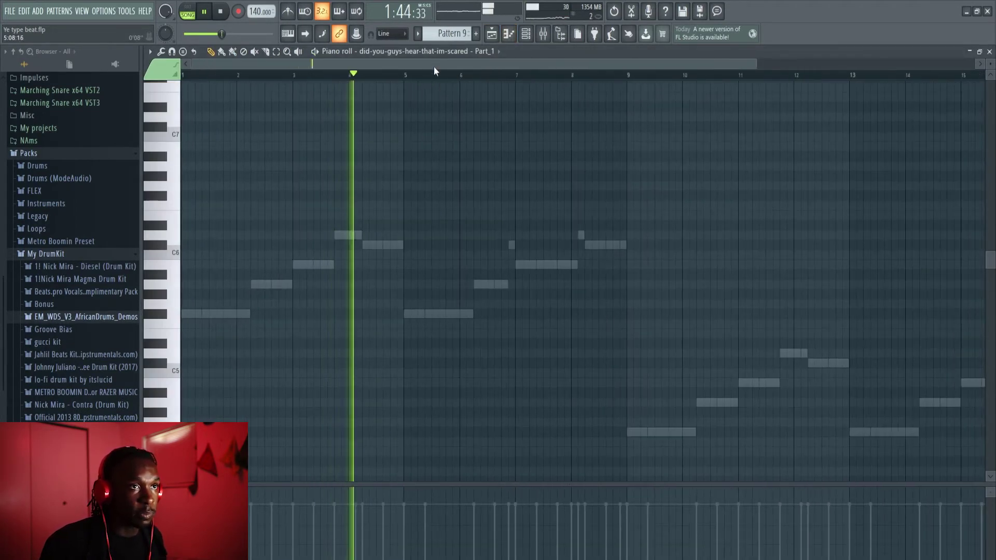
pyautogui.doubleClick(189, 313)
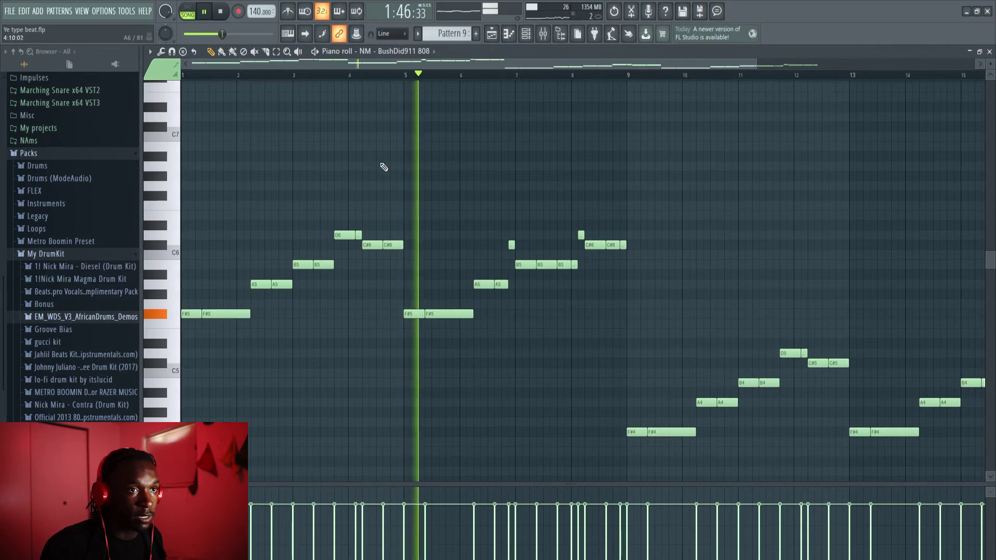
pyautogui.keyDown('ctrl'); pyautogui.scroll(-2, 376, 155); pyautogui.keyUp('ctrl')
pyautogui.click(188, 11)
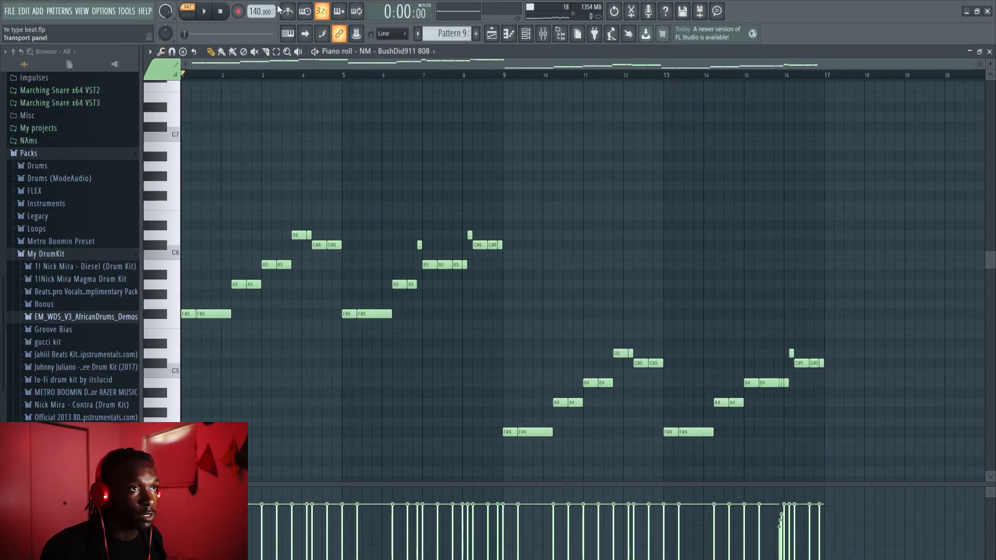
# Step: Play the Pattern 9 808 line from the start with the metronome on, and replay it from bar 7 into the lower octave
pyautogui.press('space')
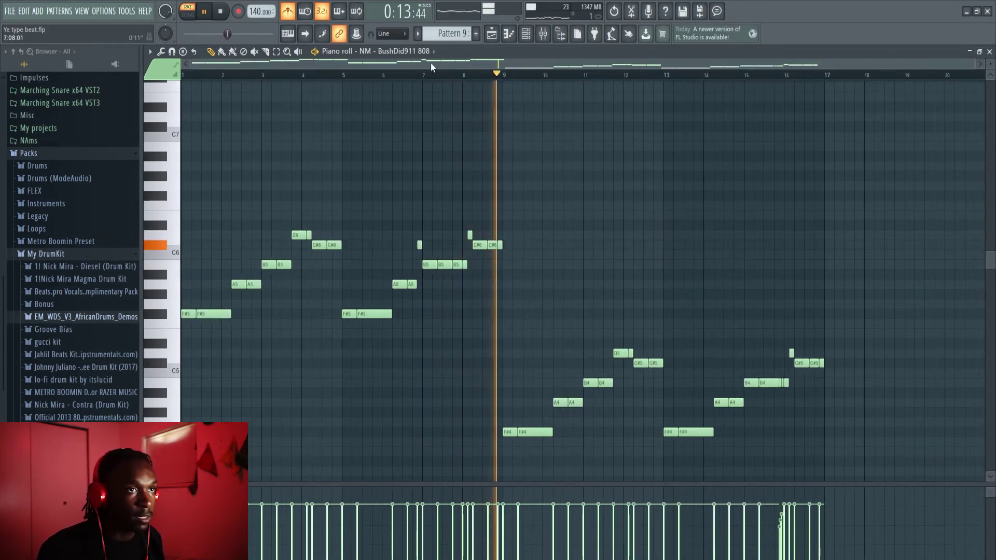
pyautogui.press('space')
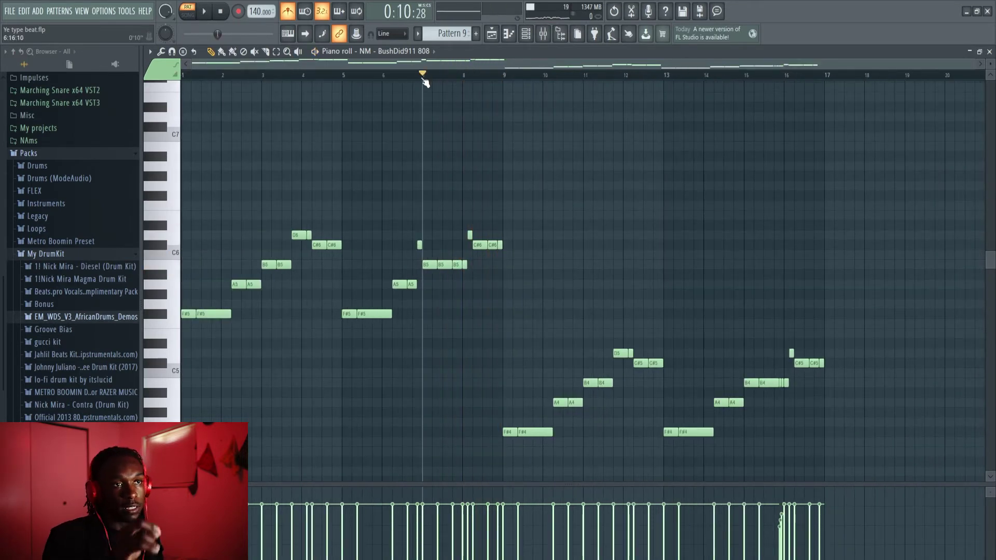
pyautogui.press('space')
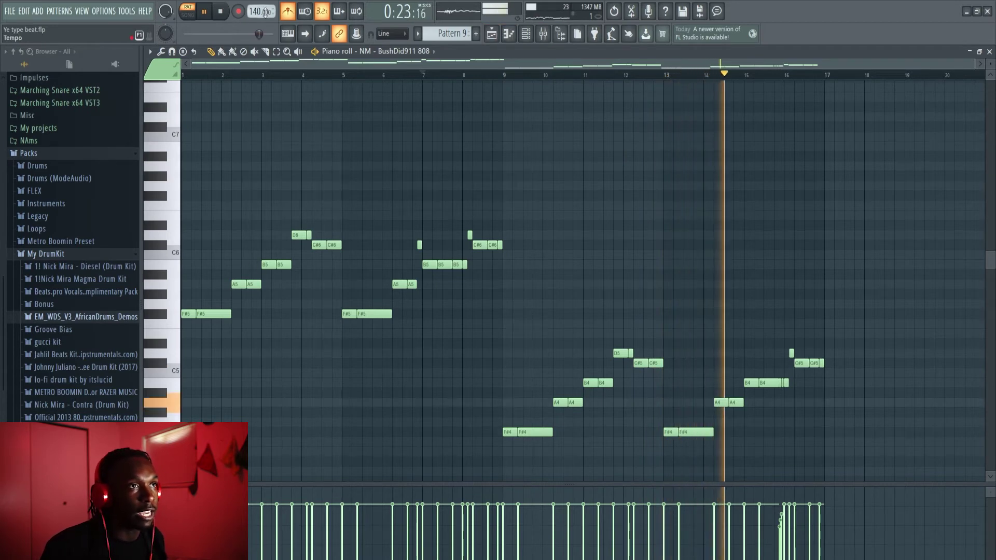
pyautogui.press('space')
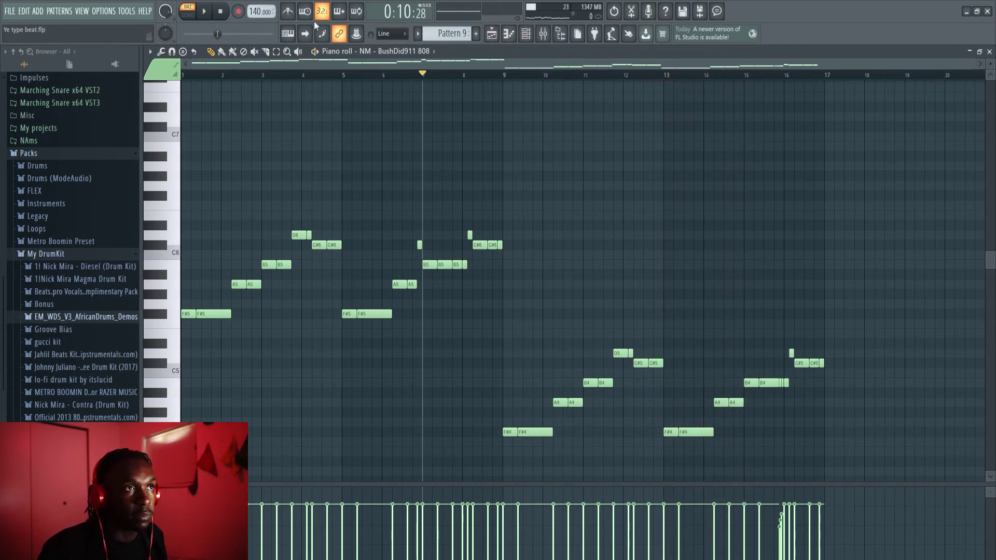
# Step: Return to the playlist, unmute Track 6, and mute Track 9 and Track 1
pyautogui.click(491, 35)
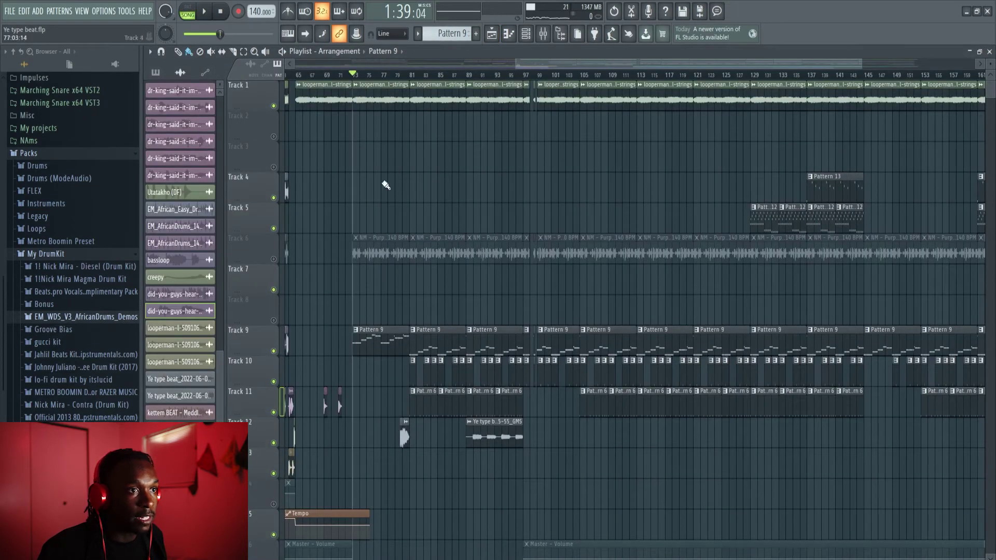
pyautogui.click(274, 260)
pyautogui.scroll(4, 365, 237)
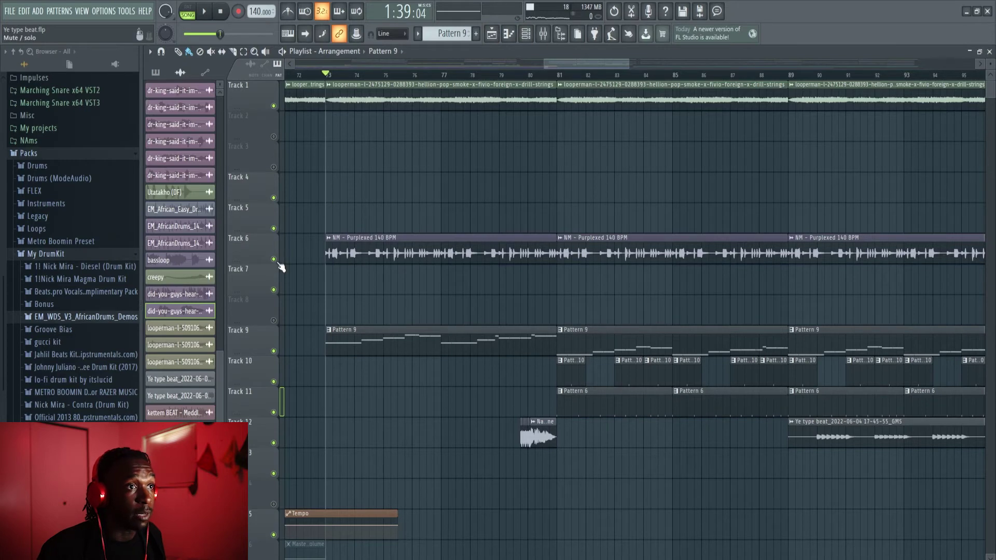
pyautogui.click(274, 351)
pyautogui.click(274, 106)
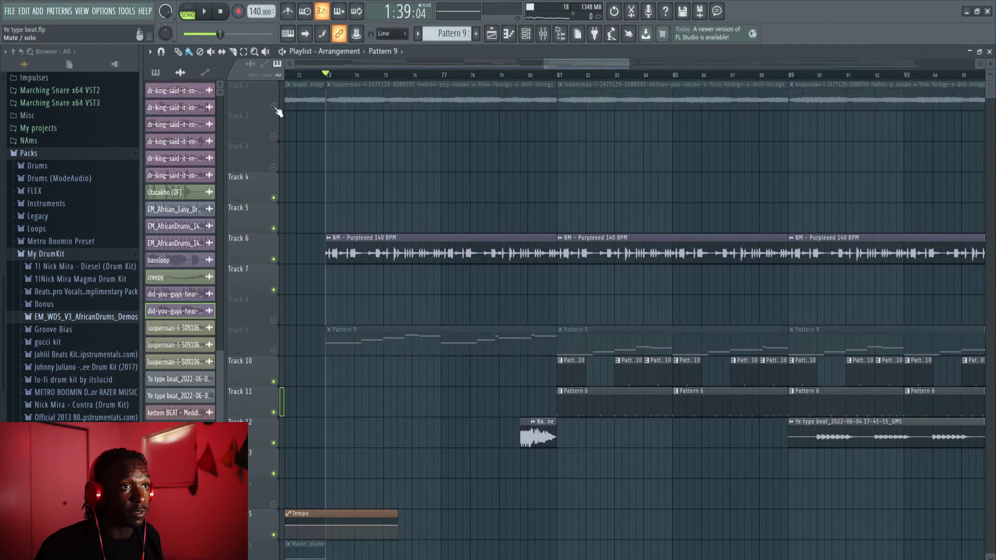
# Step: Play the NM - Purplexed 140 BPM drum loop from bar 73 past bar 81, muting Track 11 during playback
pyautogui.press('space')
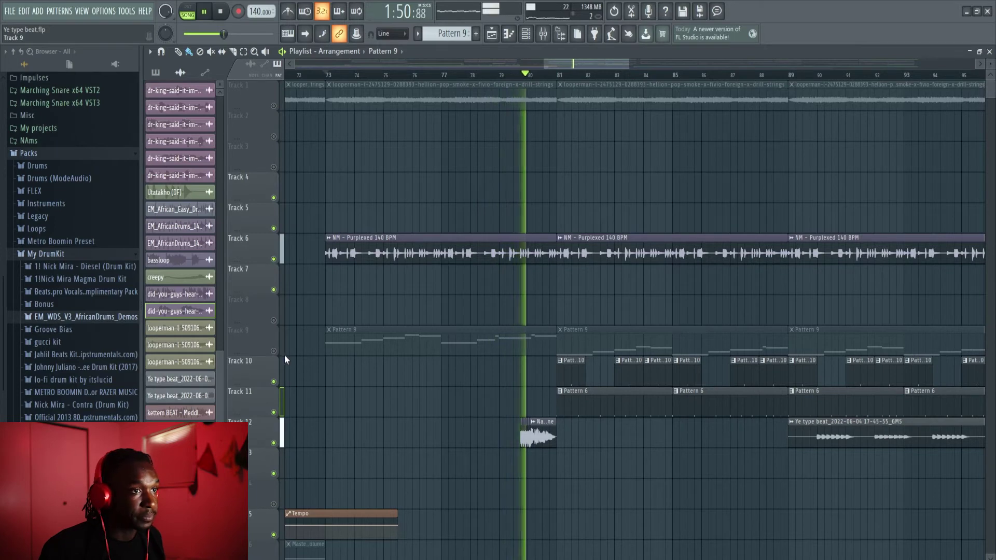
pyautogui.click(281, 414)
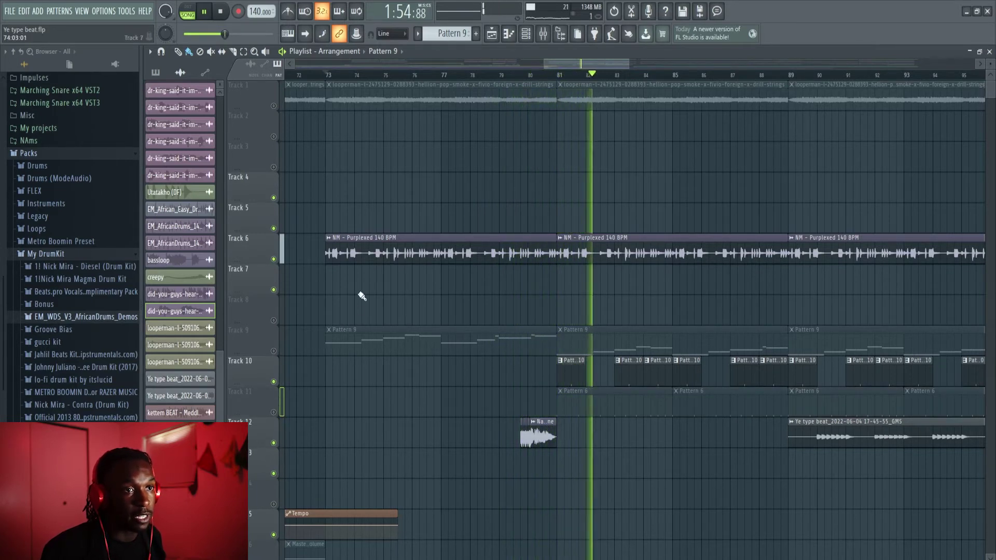
pyautogui.press('space')
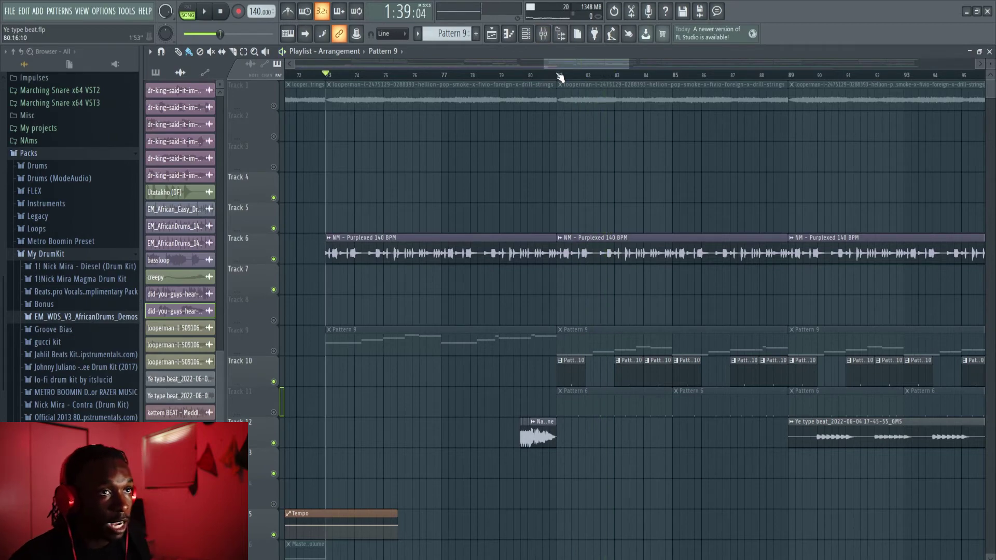
# Step: Unmute Track 9 and Track 11 and set the playback position to bar 81
pyautogui.click(275, 352)
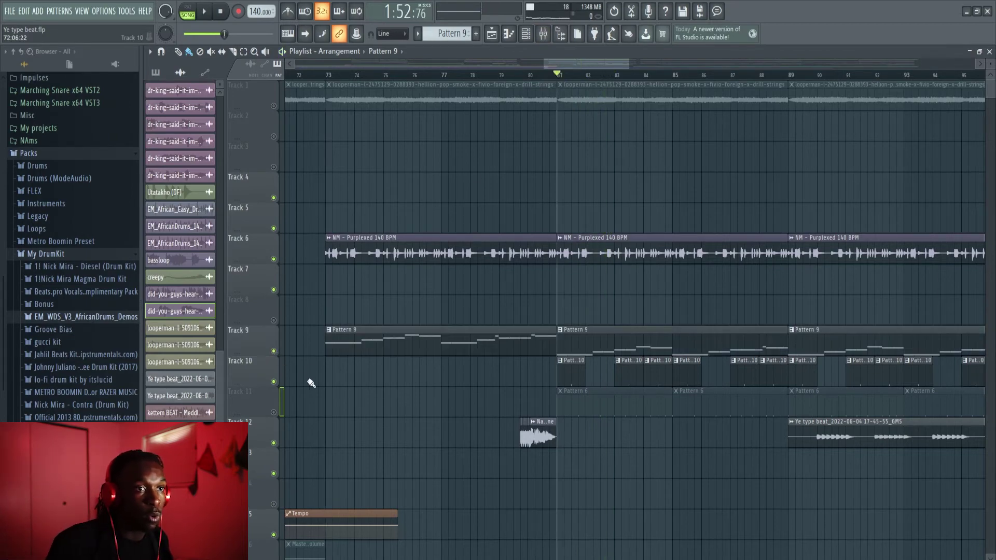
pyautogui.scroll(-5, 306, 379)
pyautogui.click(274, 412)
pyautogui.scroll(5, 389, 434)
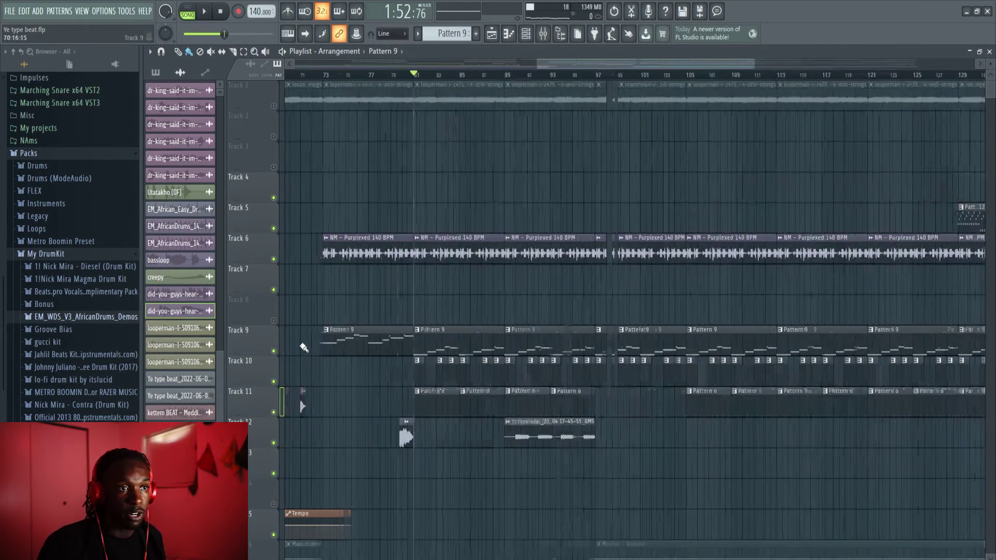
# Step: Play the drum loop together with Patterns 9, 10 and 6 from bar 81, and replay them from the same bar
pyautogui.scroll(3, 320, 261)
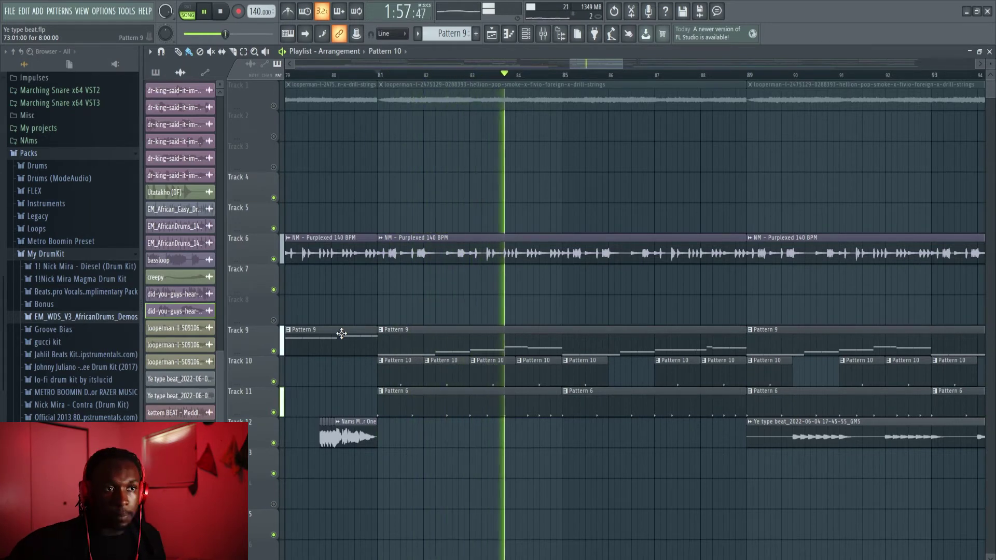
pyautogui.press('space')
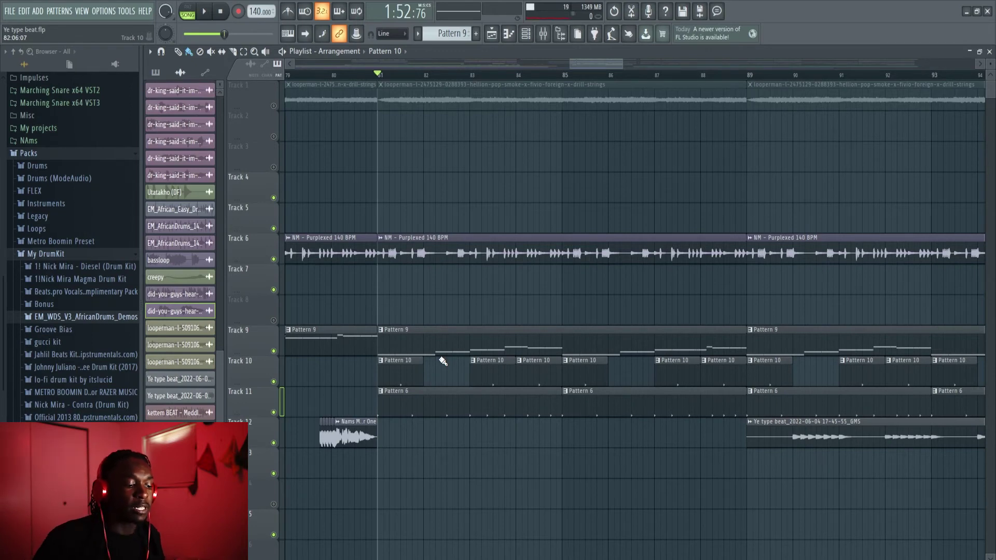
pyautogui.press('space')
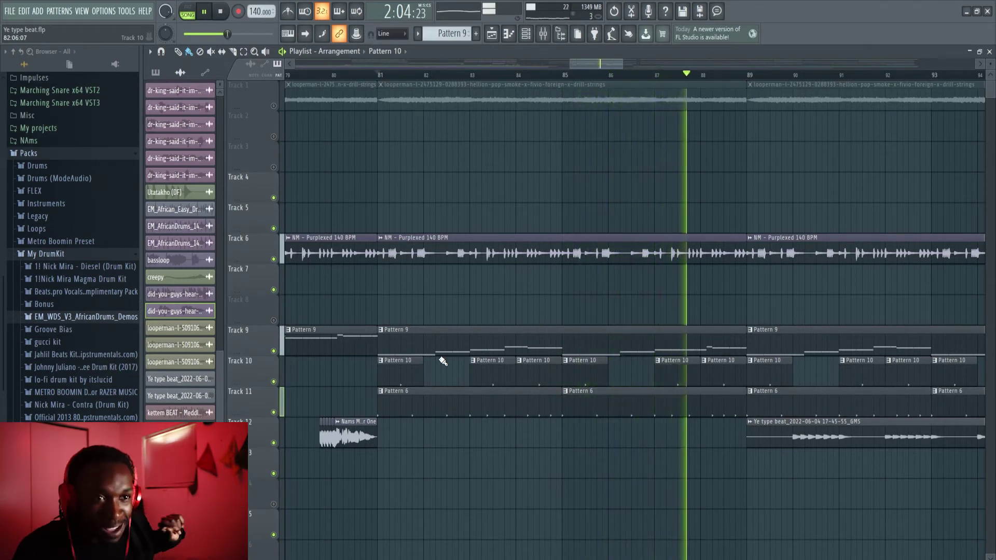
pyautogui.press('space')
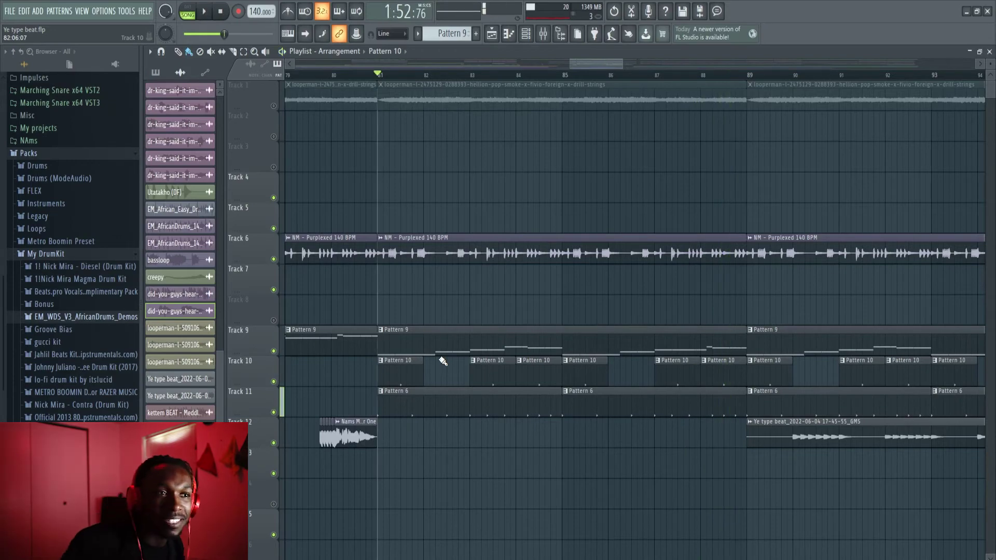
# Step: Compare where Pattern 6 is placed in the earlier section from bar 17 and in the sections from bars 81 and 105
pyautogui.scroll(-3, 439, 355)
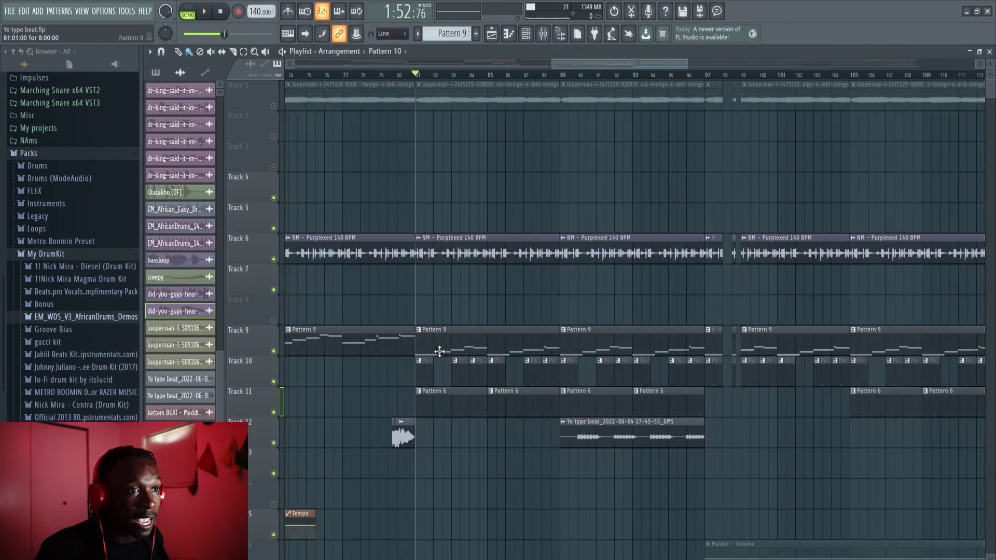
pyautogui.scroll(-4, 439, 382)
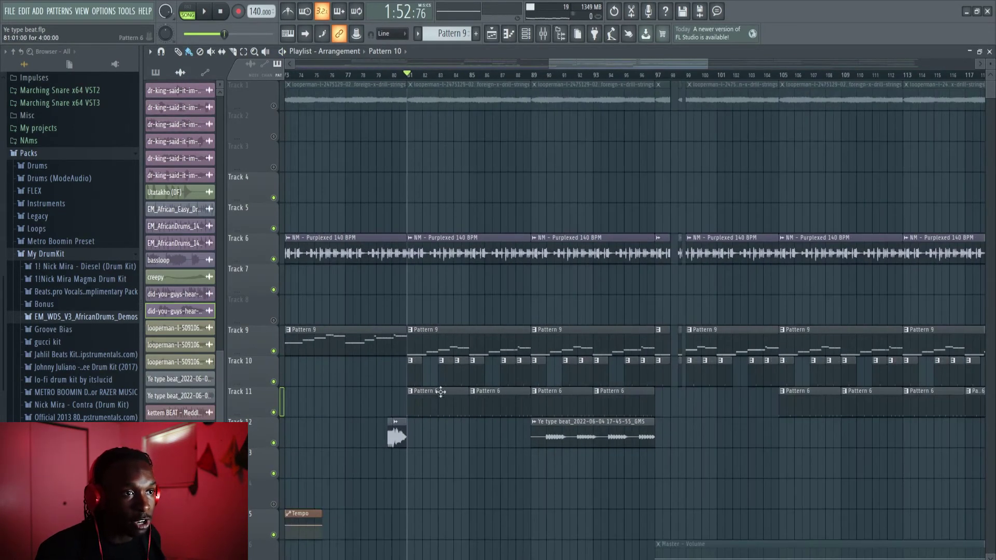
pyautogui.moveTo(572, 60); pyautogui.dragTo(354, 61)
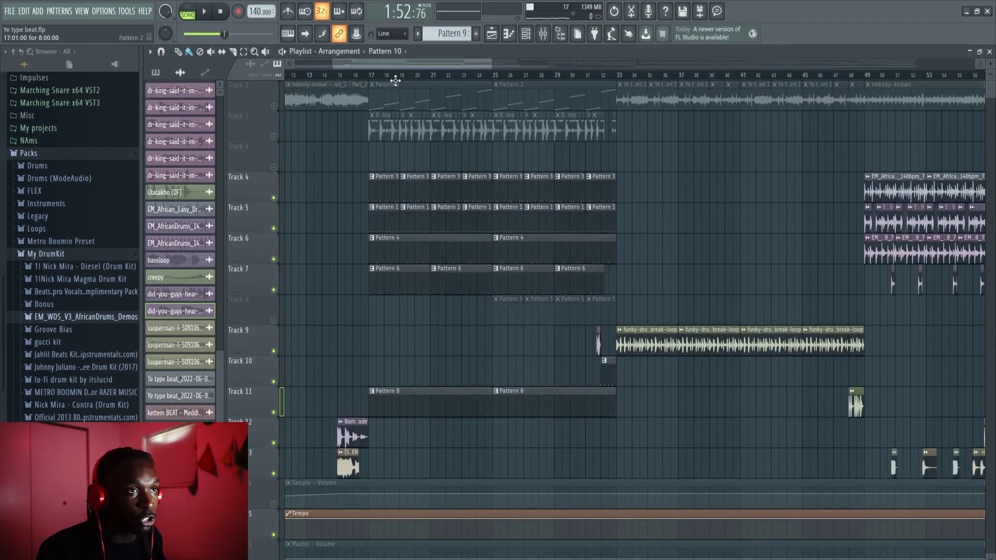
pyautogui.moveTo(391, 62); pyautogui.dragTo(734, 62)
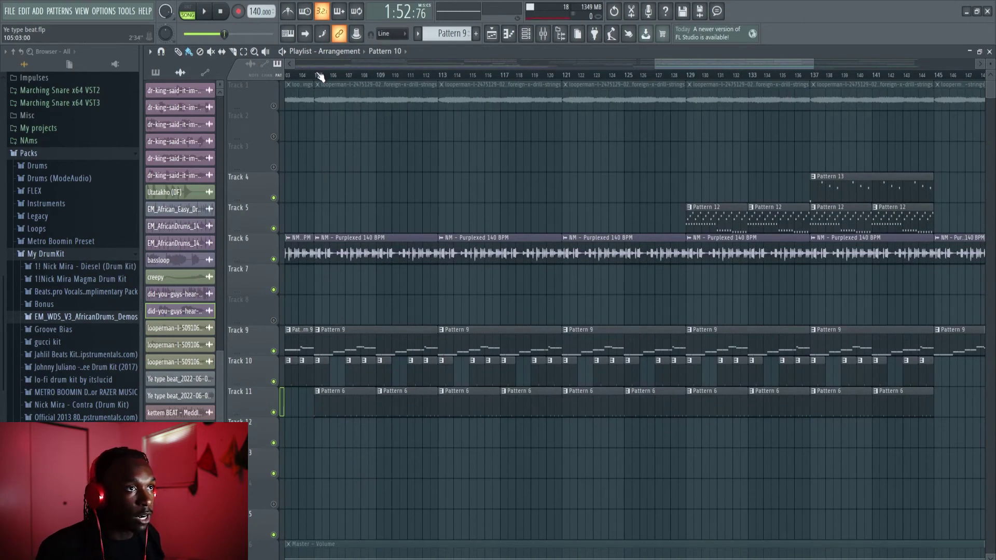
pyautogui.scroll(-5, 344, 102)
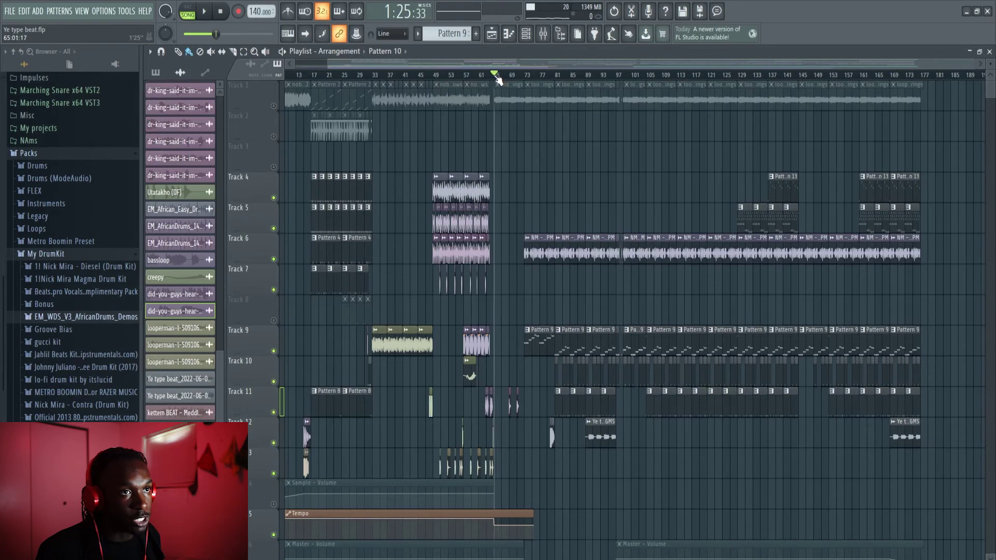
pyautogui.keyDown('ctrl'); pyautogui.scroll(5, 600, 195); pyautogui.keyUp('ctrl')
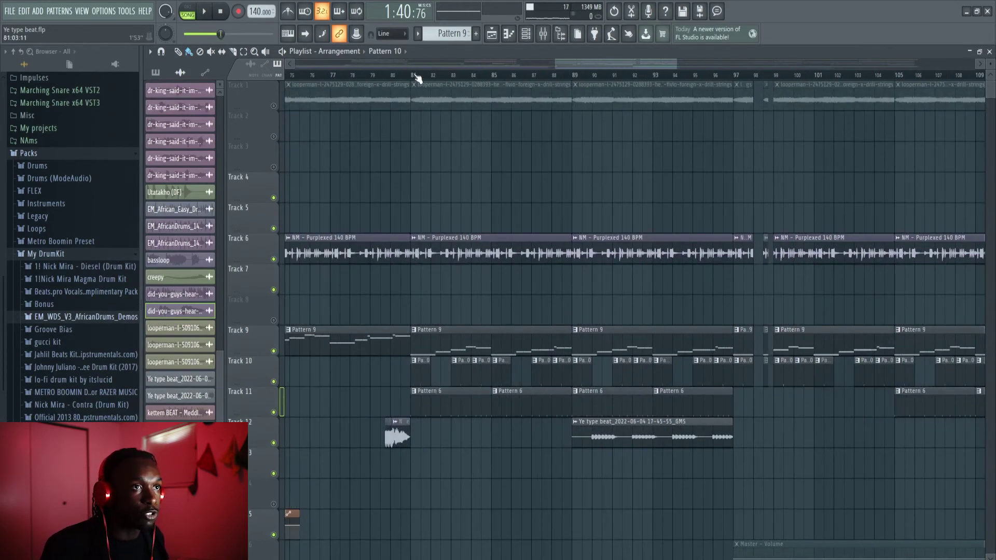
pyautogui.keyDown('ctrl'); pyautogui.scroll(1, 611, 184); pyautogui.keyUp('ctrl')
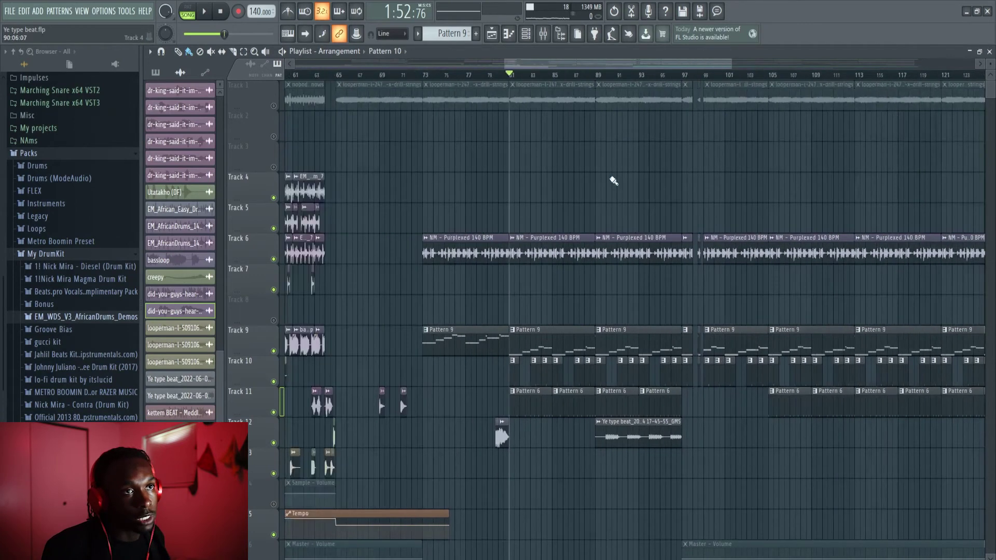
pyautogui.keyDown('ctrl'); pyautogui.scroll(1, 648, 138); pyautogui.keyUp('ctrl')
pyautogui.keyDown('ctrl'); pyautogui.scroll(-3, 525, 88); pyautogui.keyUp('ctrl')
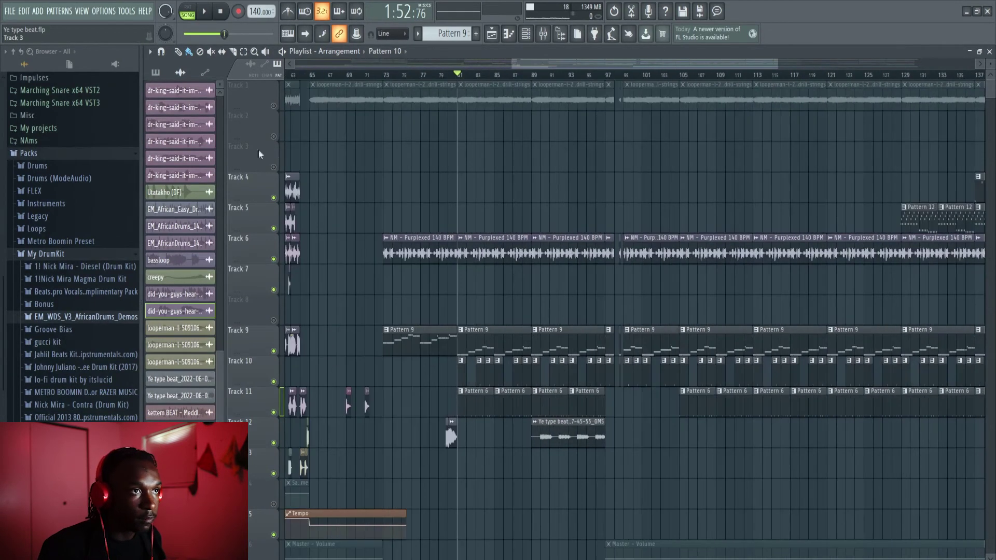
# Step: Unmute the drill strings on Track 1 and play the layered section from bar 81
pyautogui.click(273, 106)
pyautogui.keyDown('ctrl'); pyautogui.scroll(1, 541, 161); pyautogui.keyUp('ctrl')
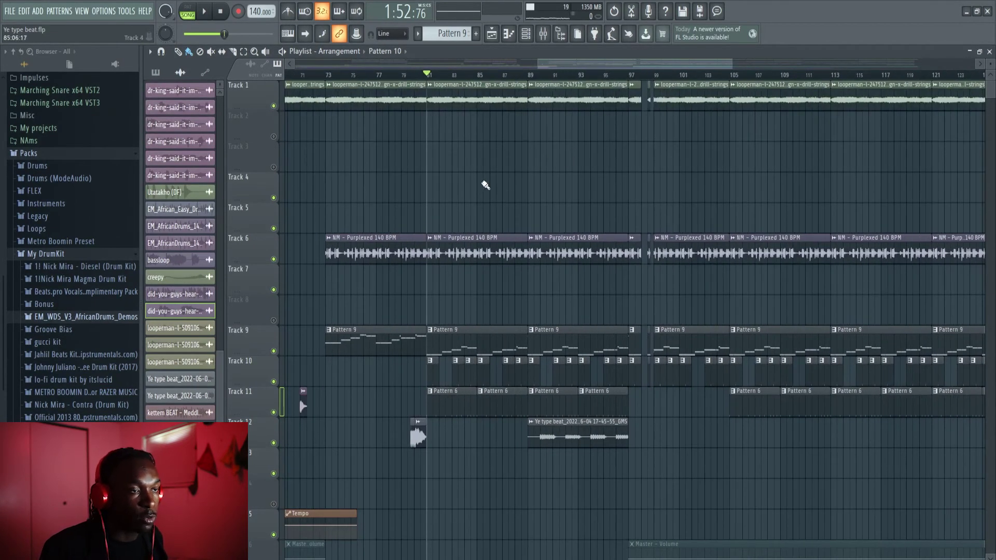
pyautogui.press('space')
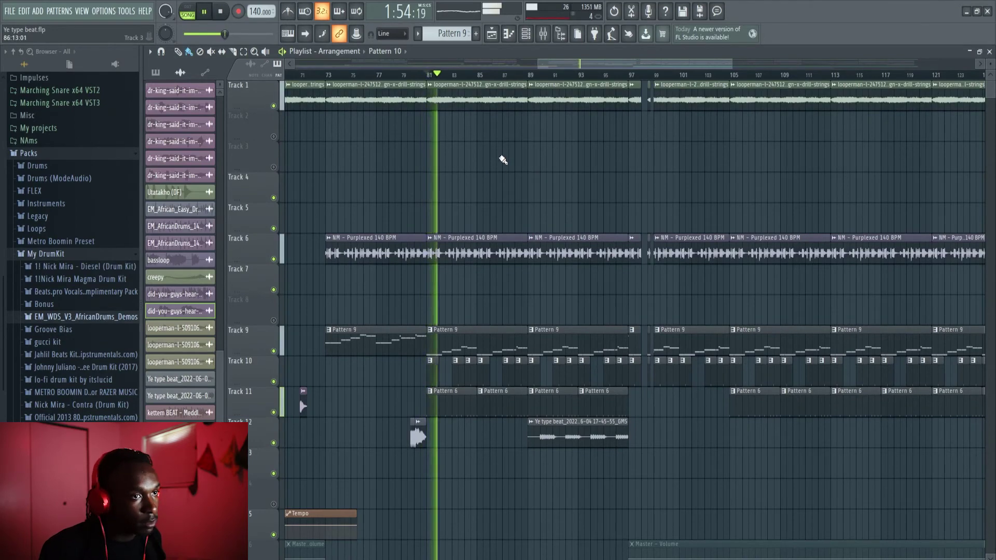
pyautogui.scroll(-1, 501, 162)
pyautogui.keyDown('ctrl'); pyautogui.scroll(-2, 503, 162); pyautogui.keyUp('ctrl')
pyautogui.keyDown('ctrl'); pyautogui.scroll(1, 503, 163); pyautogui.keyUp('ctrl')
pyautogui.keyDown('ctrl'); pyautogui.scroll(1, 503, 163); pyautogui.keyUp('ctrl')
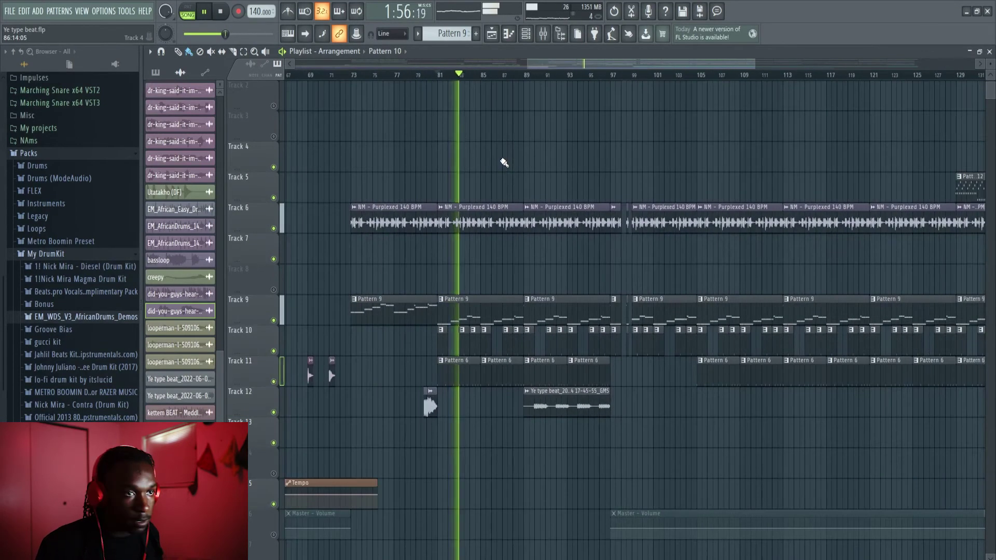
# Step: Unmute Track 19 with the Gross Beat mix level automation and Track 16 with the master volume automation
pyautogui.scroll(1, 503, 158)
pyautogui.scroll(-14, 503, 159)
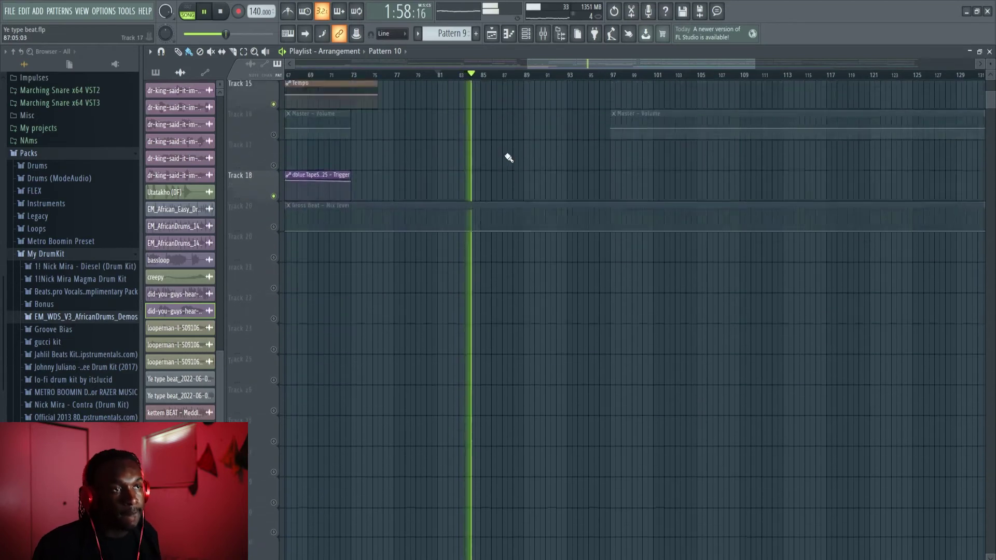
pyautogui.scroll(5, 503, 165)
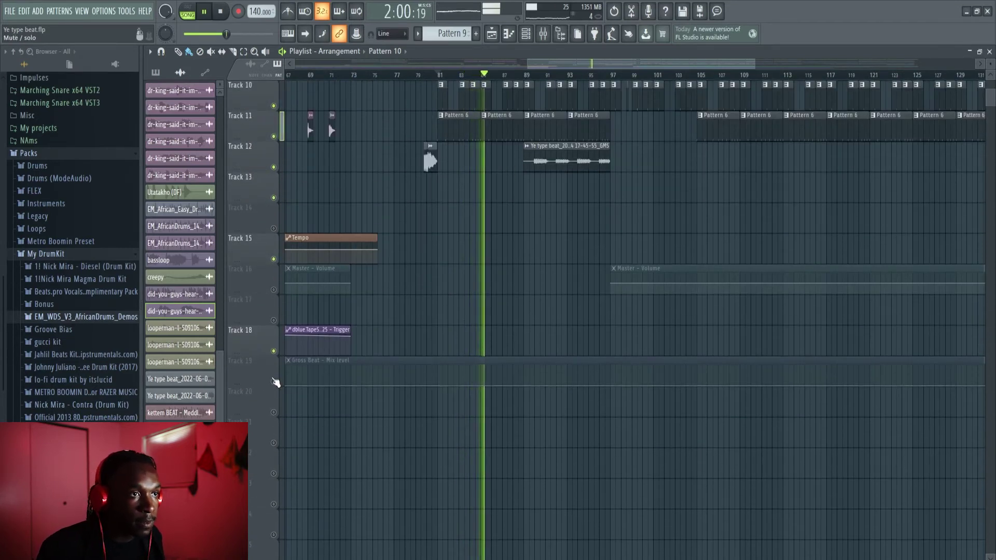
pyautogui.click(273, 383)
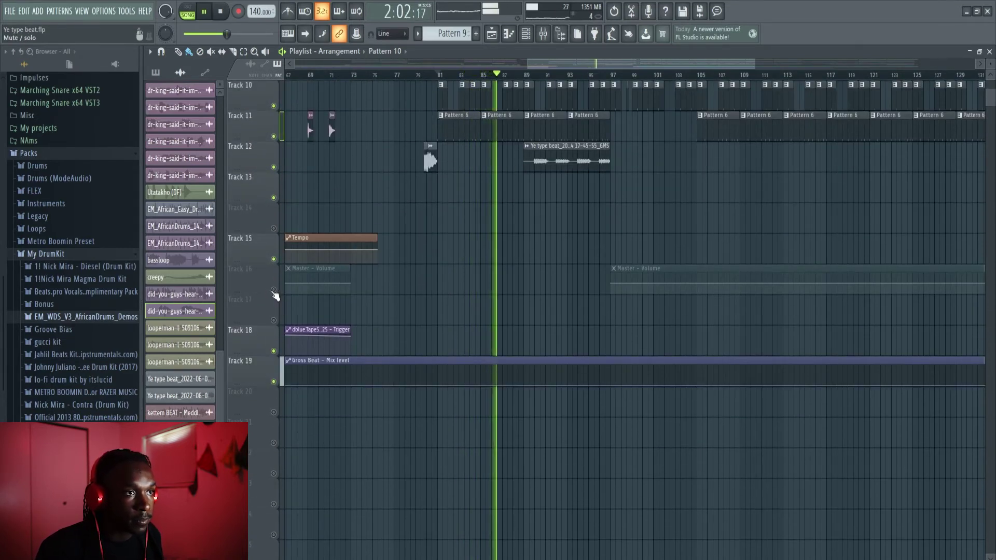
pyautogui.click(273, 290)
pyautogui.scroll(6, 571, 217)
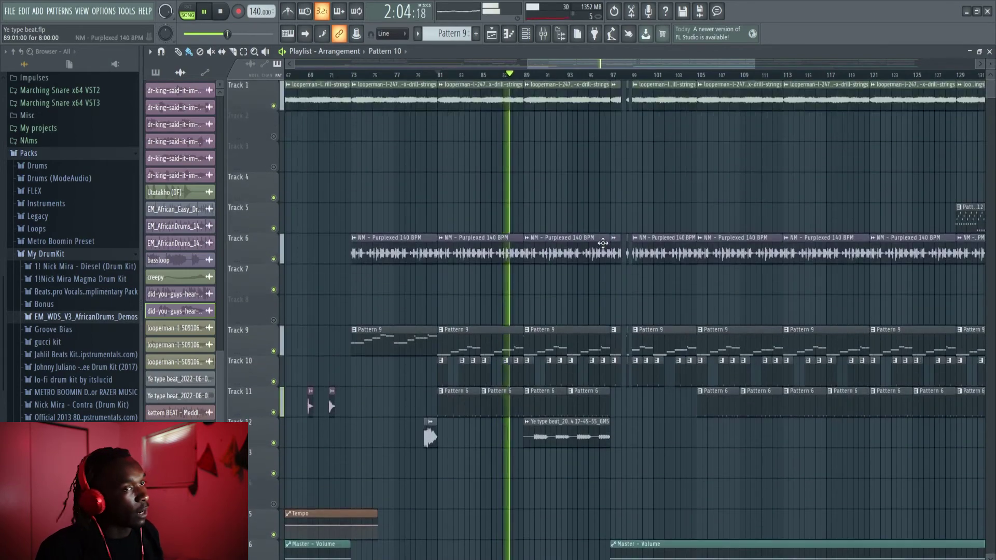
# Step: Play on through the arrangement while examining its clips across the later sections, and stop with the position at bar 129
pyautogui.scroll(2, 605, 248)
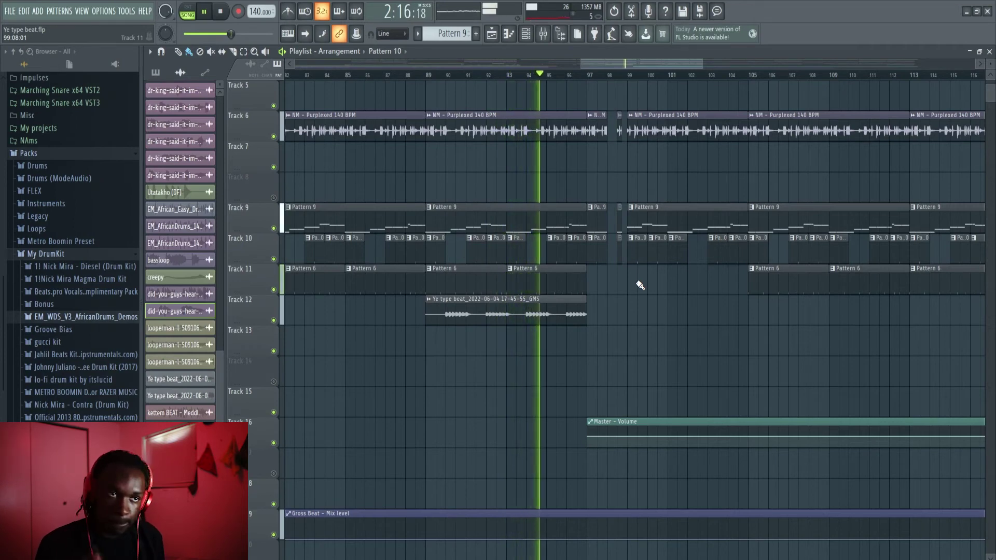
pyautogui.scroll(-5, 628, 278)
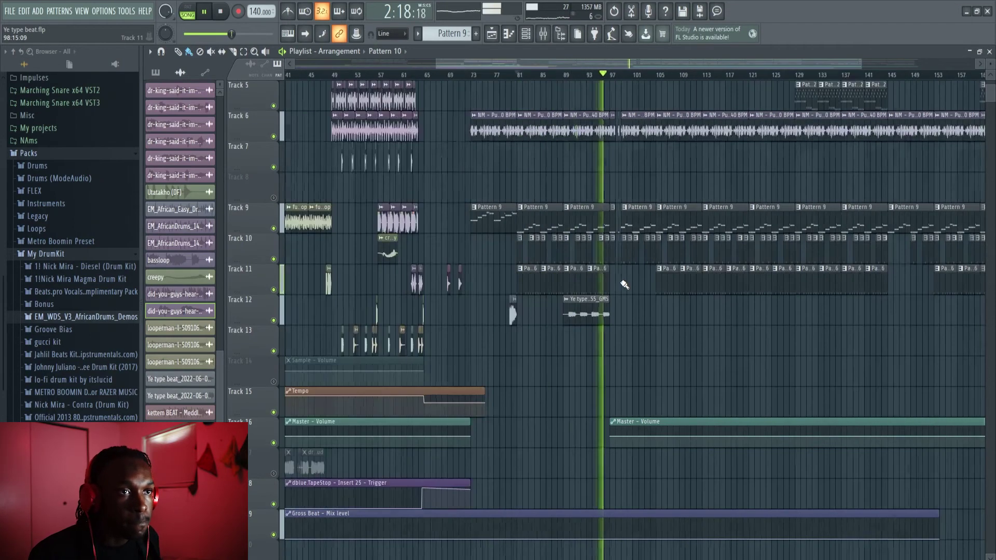
pyautogui.scroll(4, 711, 328)
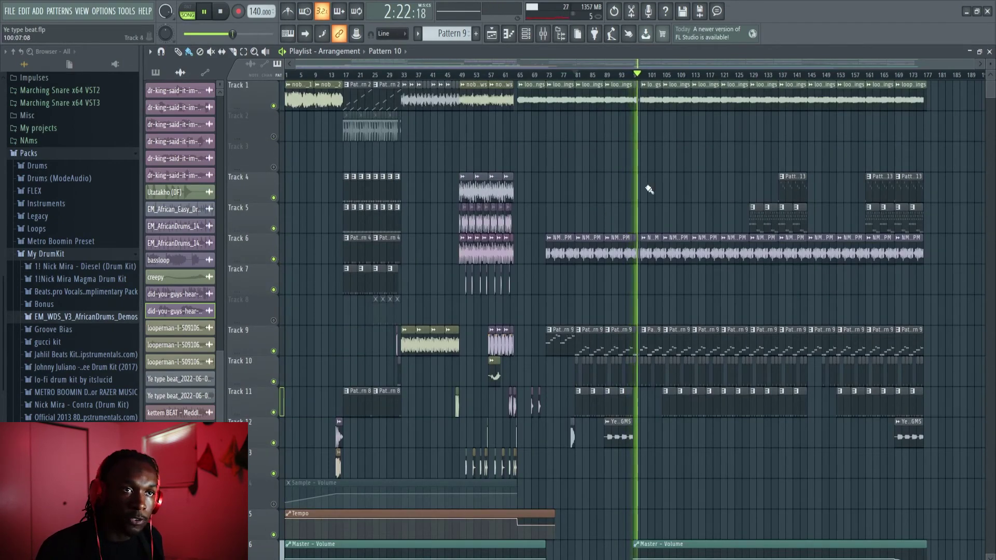
pyautogui.scroll(2, 680, 206)
pyautogui.scroll(-2, 680, 206)
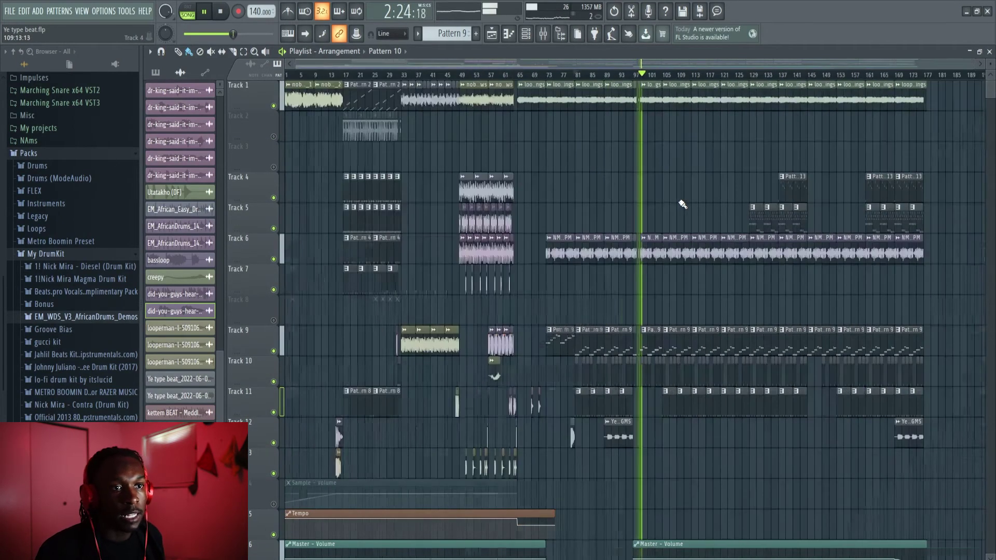
pyautogui.scroll(3, 680, 206)
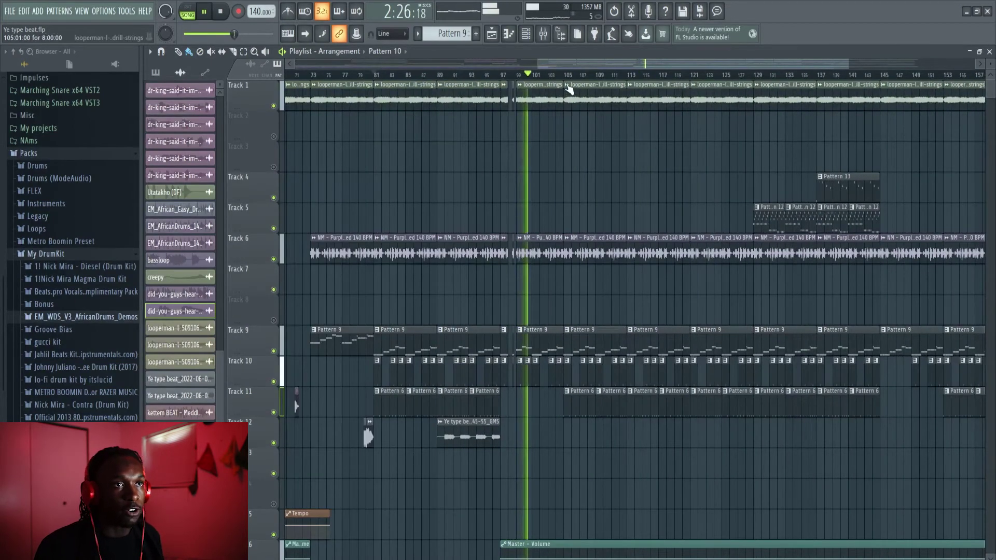
pyautogui.moveTo(559, 64); pyautogui.dragTo(667, 65)
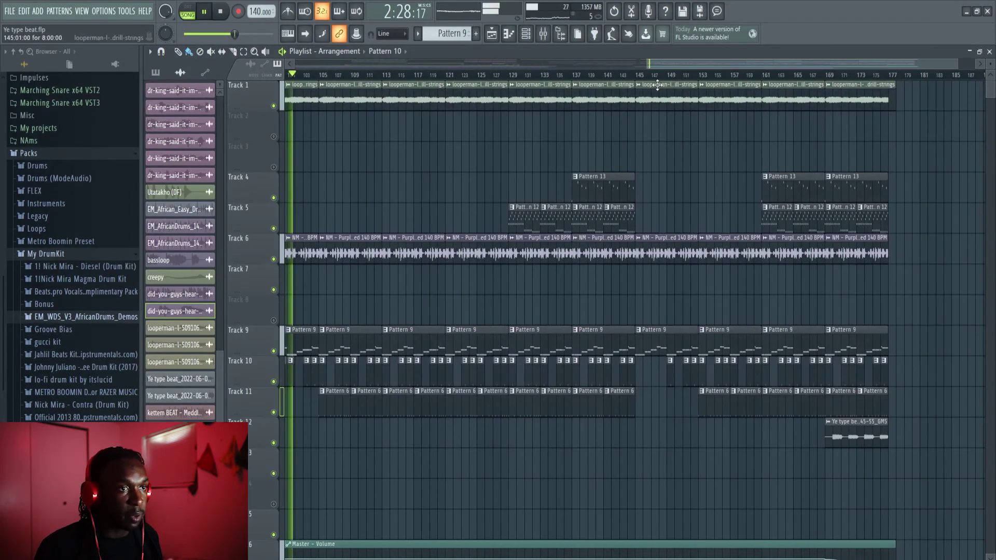
pyautogui.press('space')
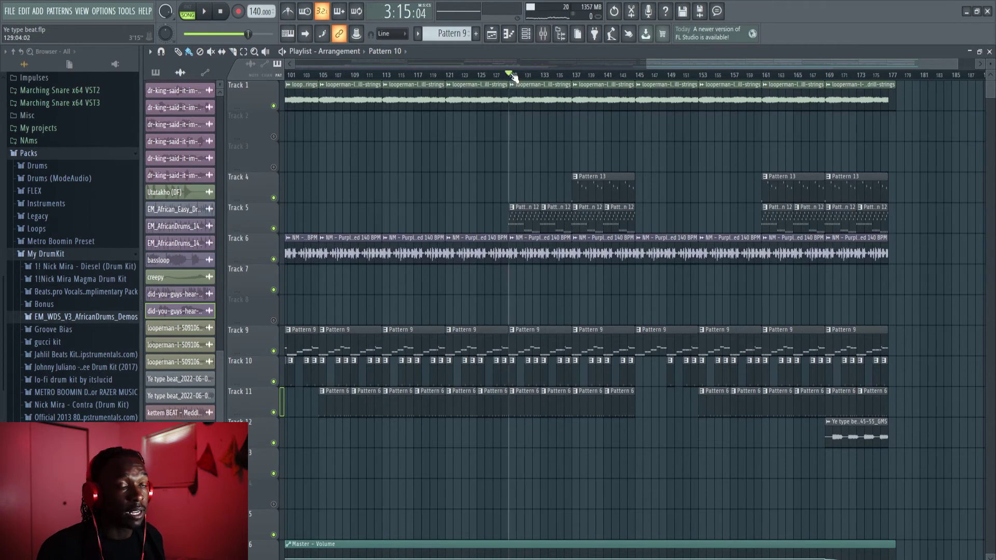
# Step: Open Pattern 12's Omnisphere notes from Track 5, switch to pattern mode and play the pattern alone
pyautogui.doubleClick(515, 216)
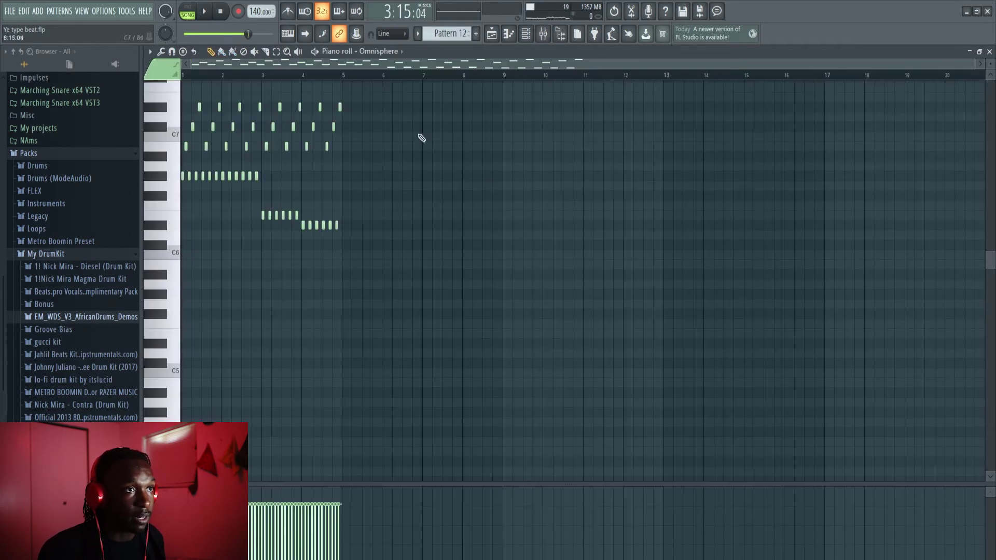
pyautogui.press('space')
pyautogui.scroll(4, 411, 95)
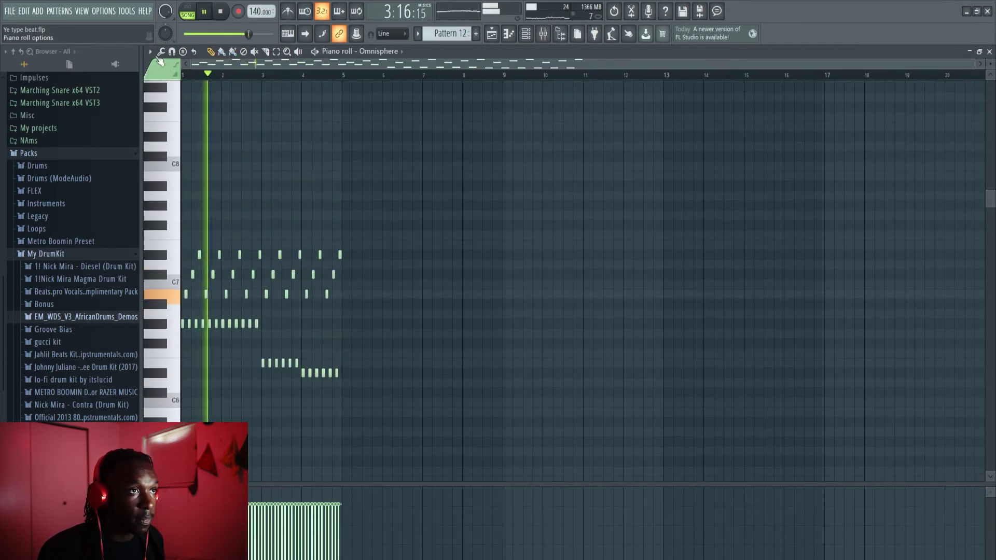
pyautogui.click(188, 11)
pyautogui.press('space')
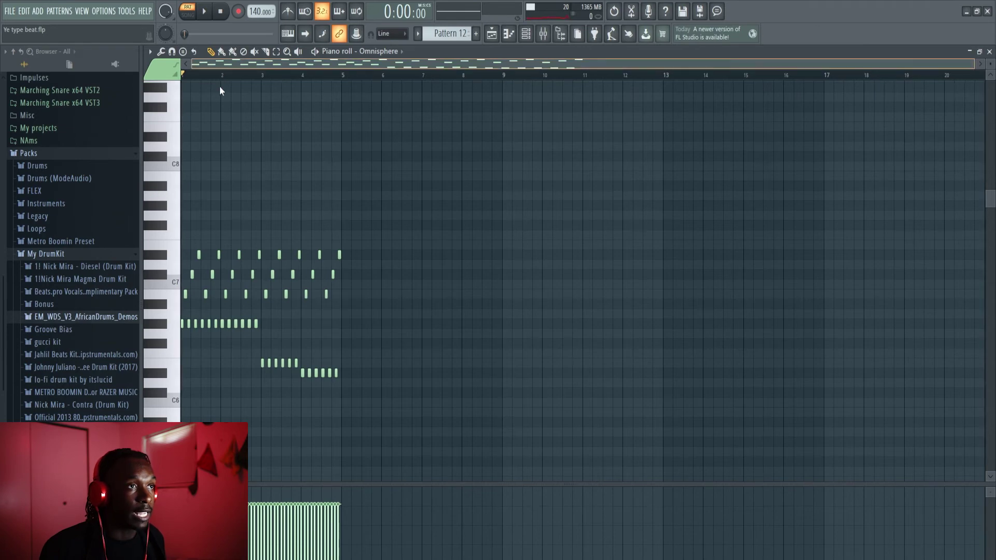
pyautogui.press('space')
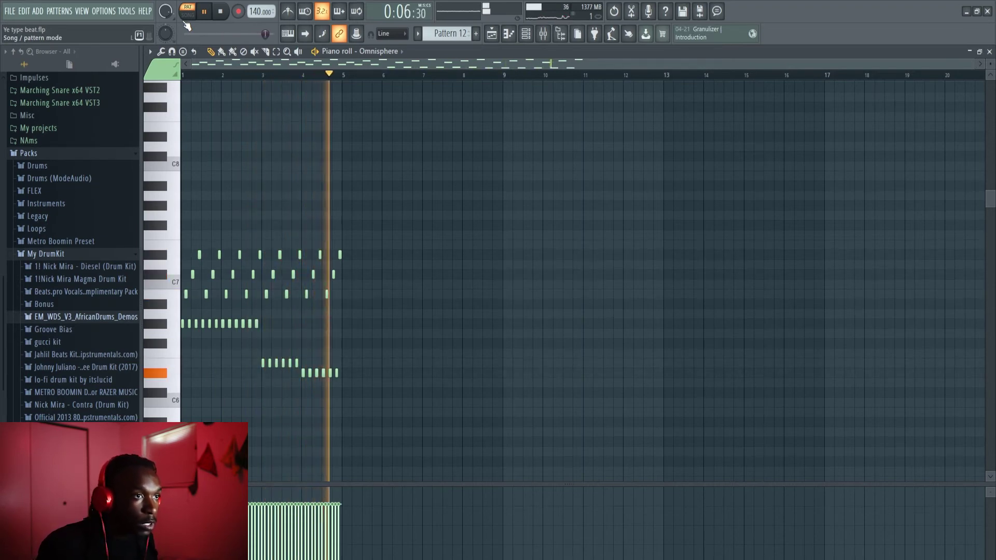
pyautogui.press('space')
# Step: Add sustained notes an octave below Pattern 12's repeated notes: G#5 over bars 1 and 2, E5 in bar 3 and D#5 in bar 4
pyautogui.scroll(-1, 294, 355)
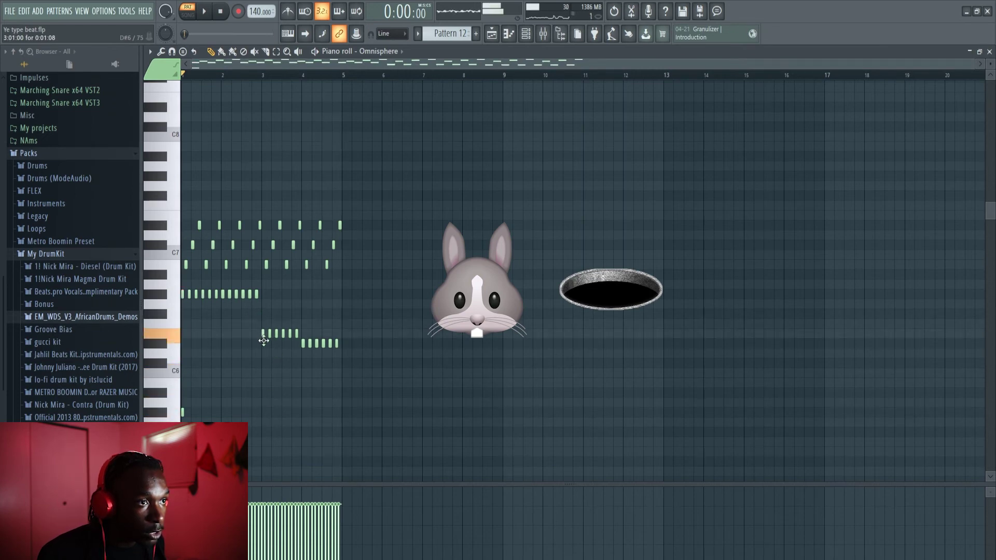
pyautogui.hotkey('ctrl', 'Down')
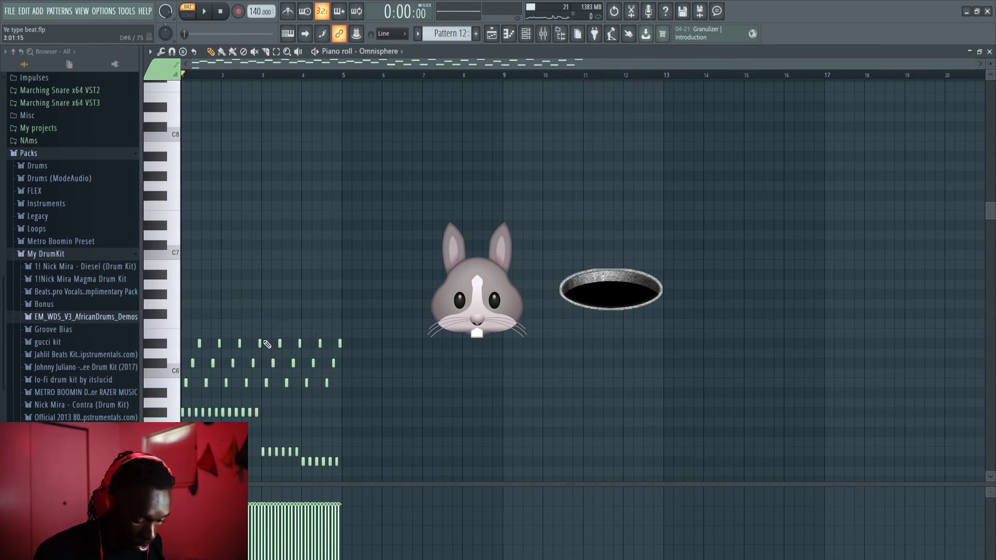
pyautogui.hotkey('ctrl', 'Up')
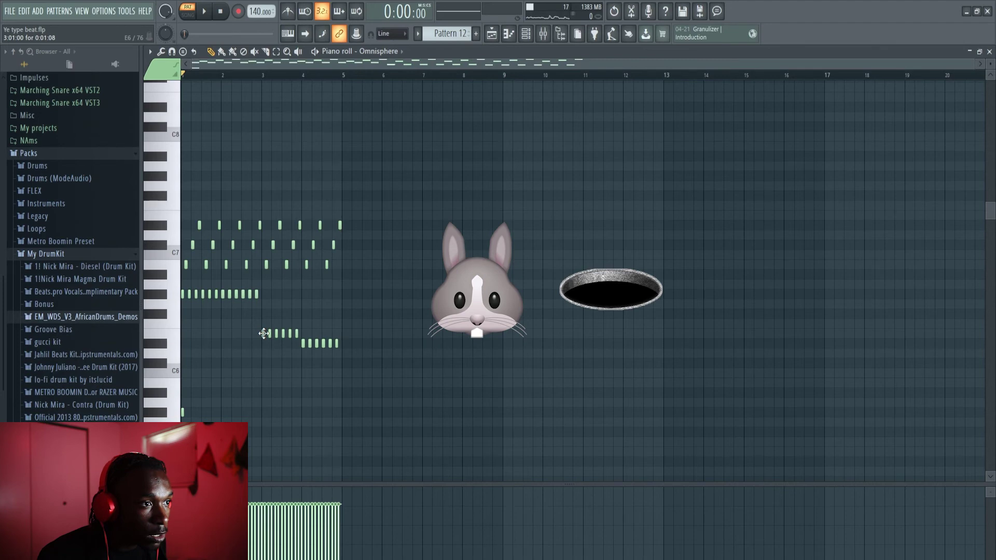
pyautogui.moveTo(271, 400); pyautogui.dragTo(263, 452)
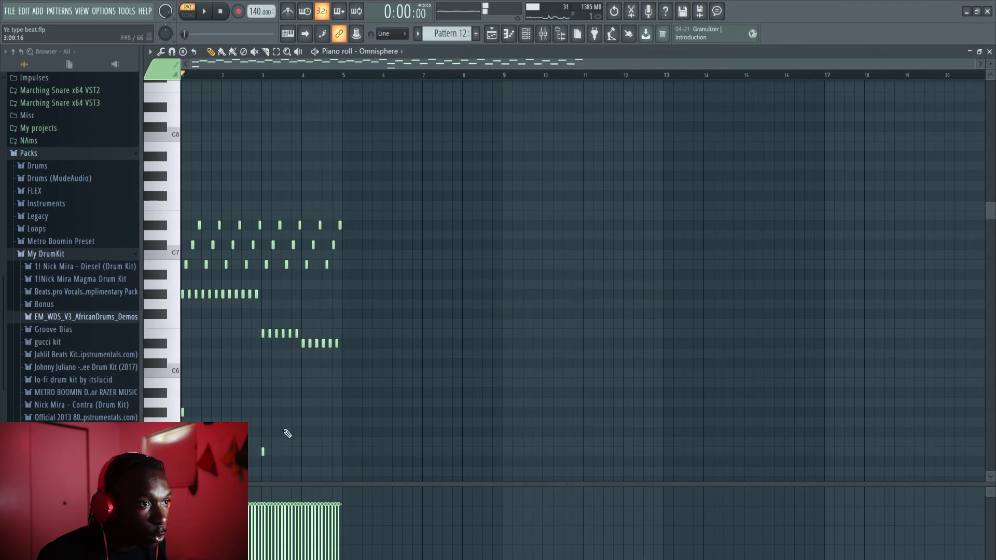
pyautogui.scroll(-1, 306, 435)
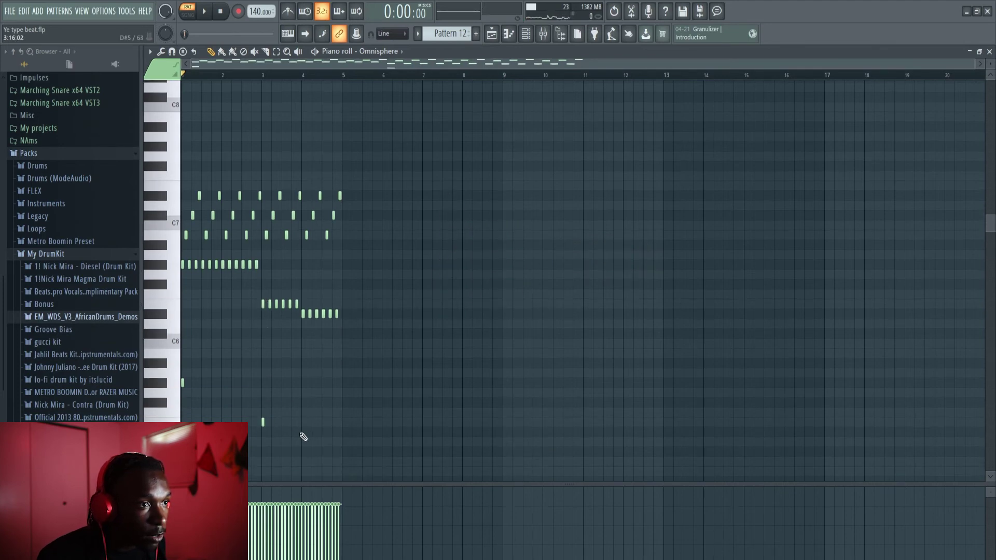
pyautogui.moveTo(330, 446); pyautogui.dragTo(178, 380)
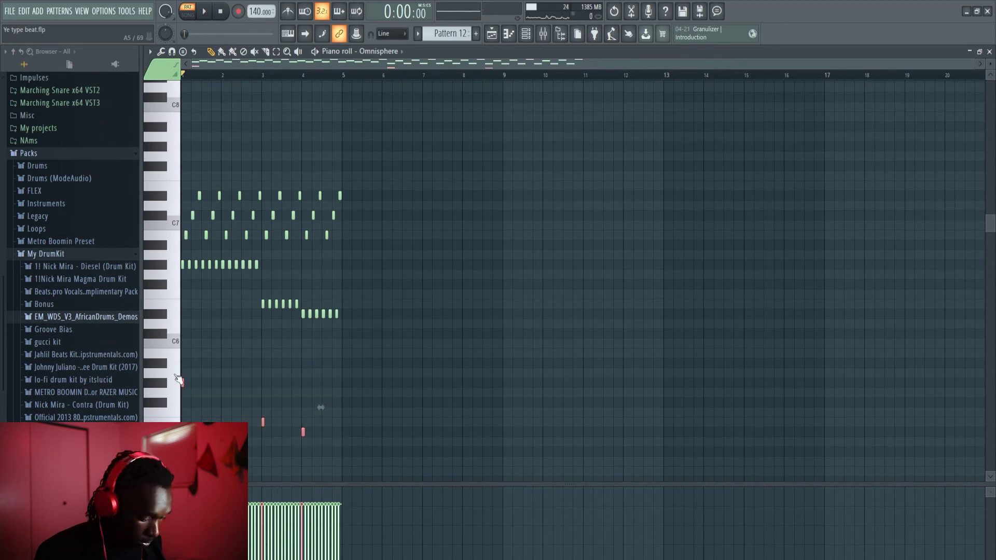
pyautogui.click(374, 442)
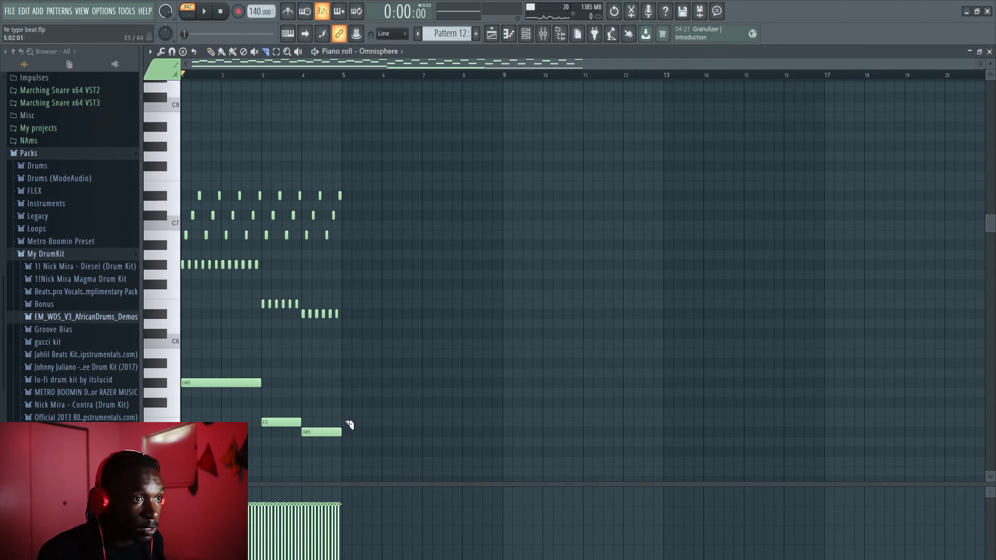
# Step: Play Pattern 12 with the sustained low notes and examine its upper and lower note layers
pyautogui.press('space')
pyautogui.keyDown('ctrl'); pyautogui.scroll(3, 345, 412); pyautogui.keyUp('ctrl')
pyautogui.scroll(5, 347, 410)
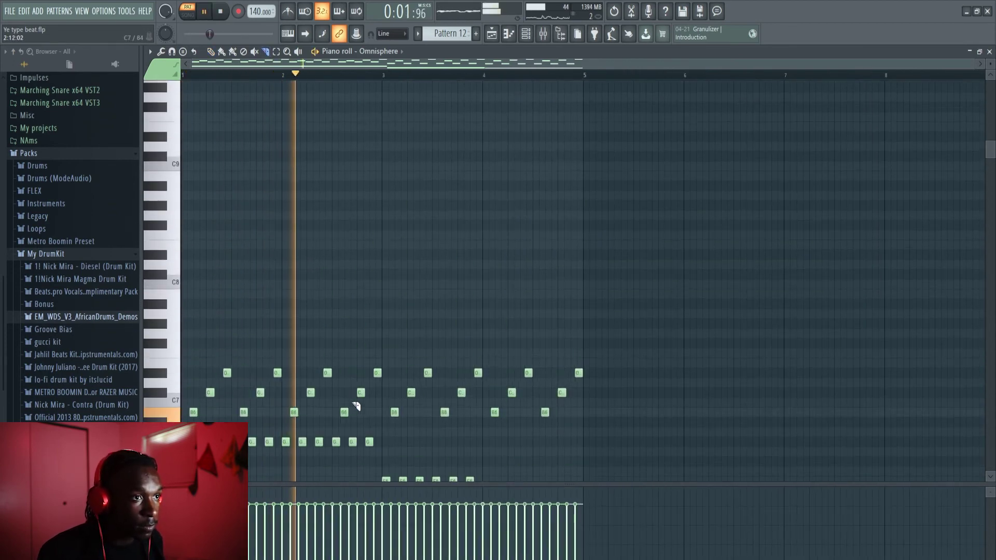
pyautogui.scroll(-5, 363, 405)
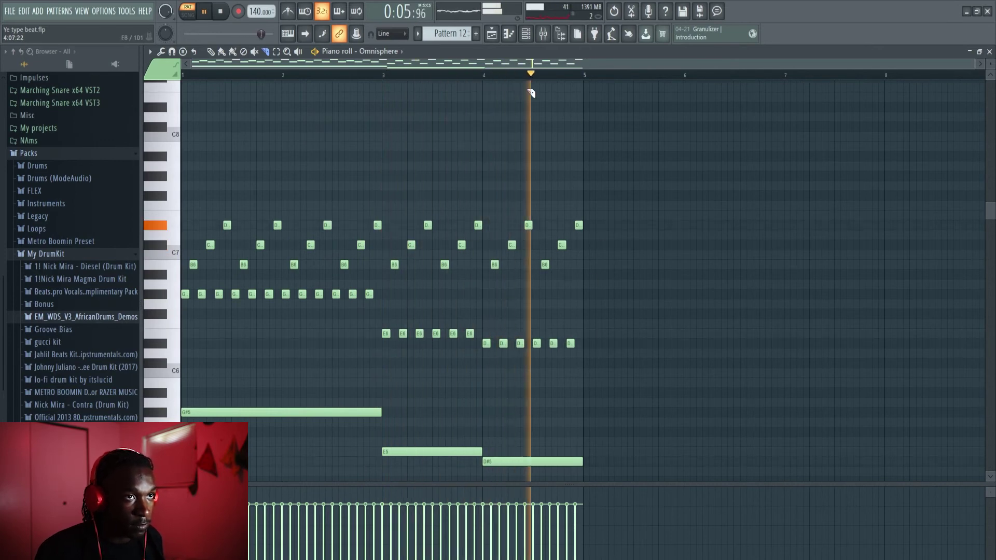
pyautogui.scroll(-5, 618, 162)
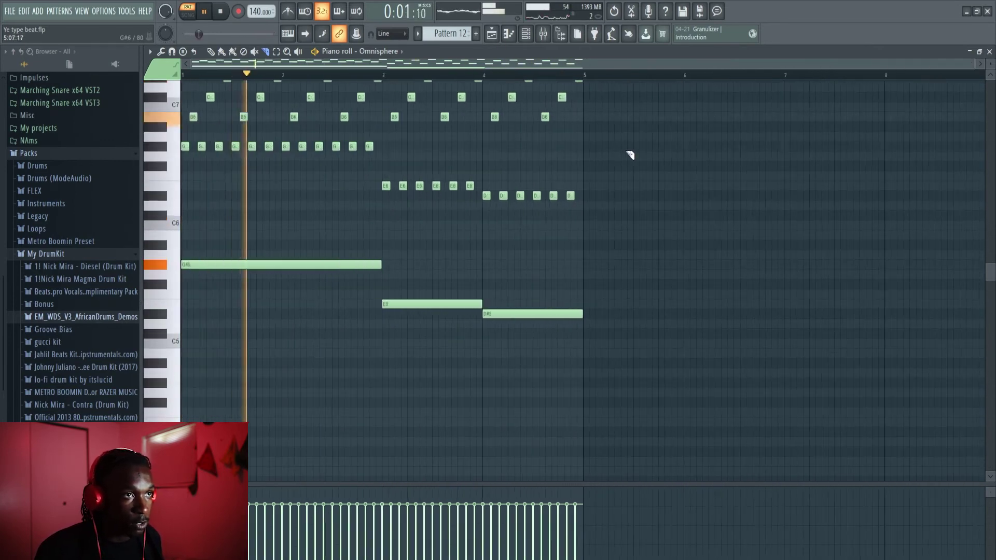
# Step: Lower the velocity of the three sustained low notes in Pattern 12 while it loops, and stop playback
pyautogui.scroll(2, 571, 130)
pyautogui.moveTo(656, 445); pyautogui.dragTo(263, 323)
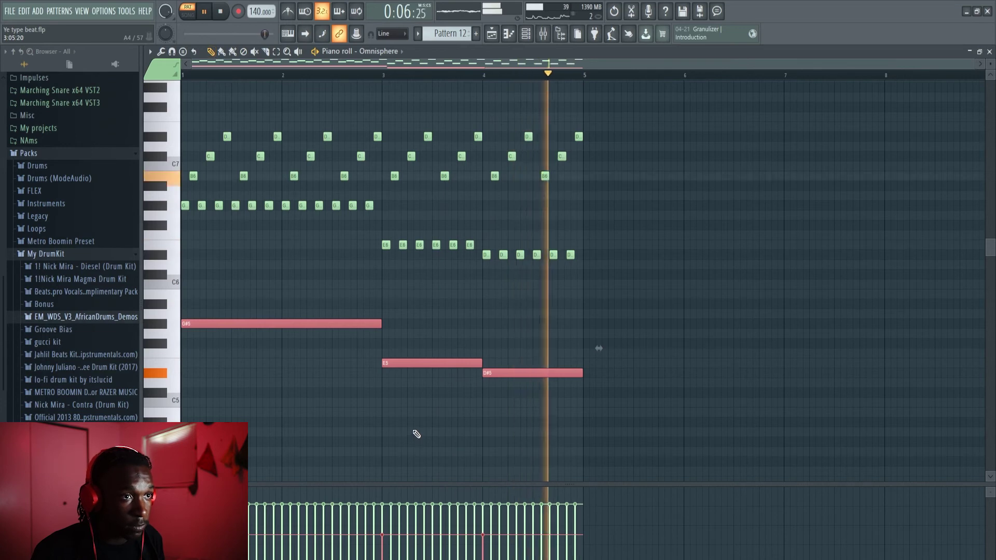
pyautogui.click(413, 424)
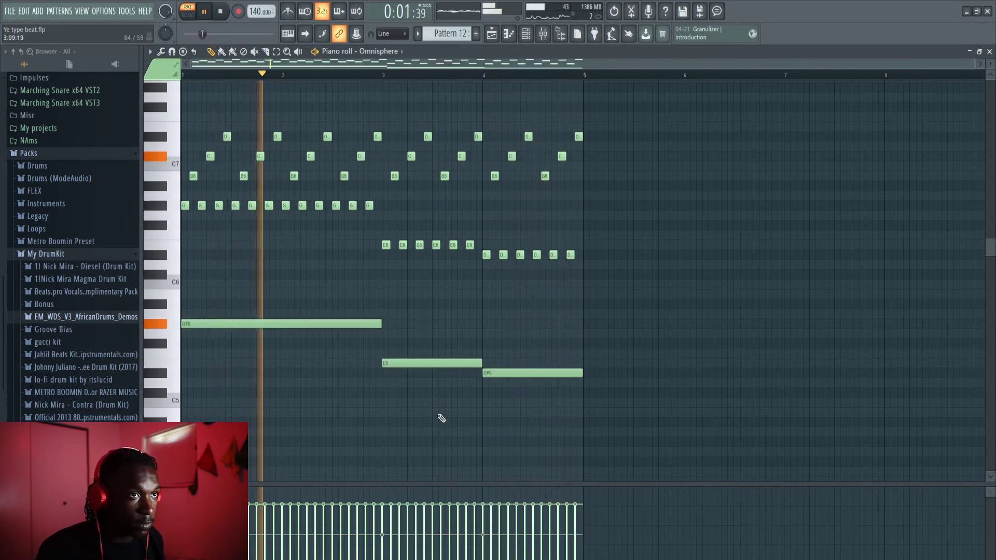
pyautogui.press('space')
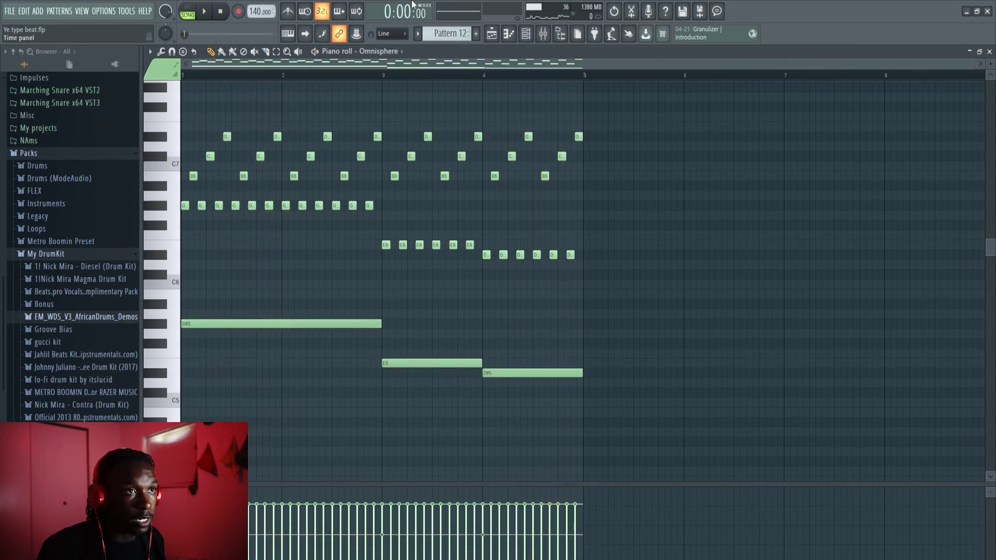
# Step: Open Pattern 13's Omnisphere #2 notes from Track 4 of the playlist and play the full pattern alone in pattern mode
pyautogui.click(491, 32)
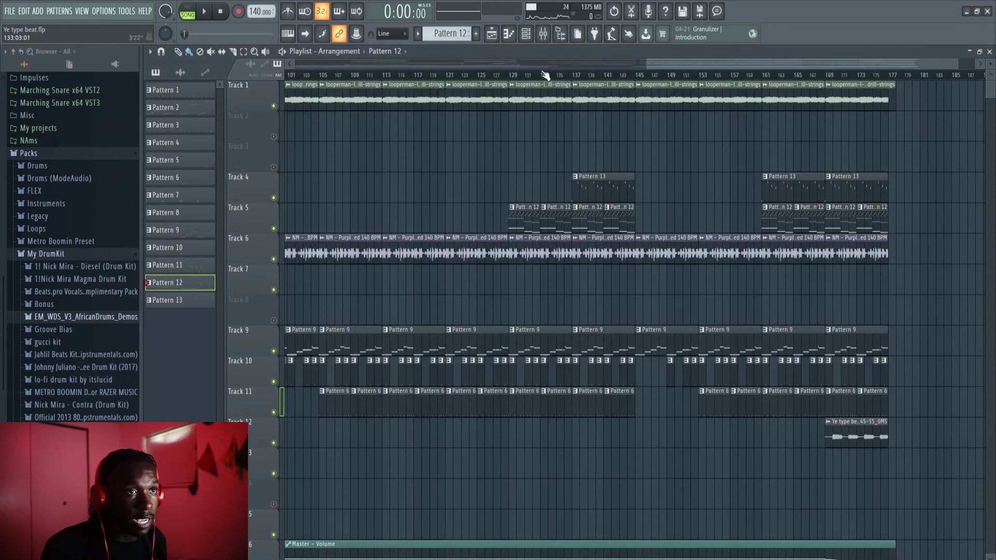
pyautogui.doubleClick(609, 190)
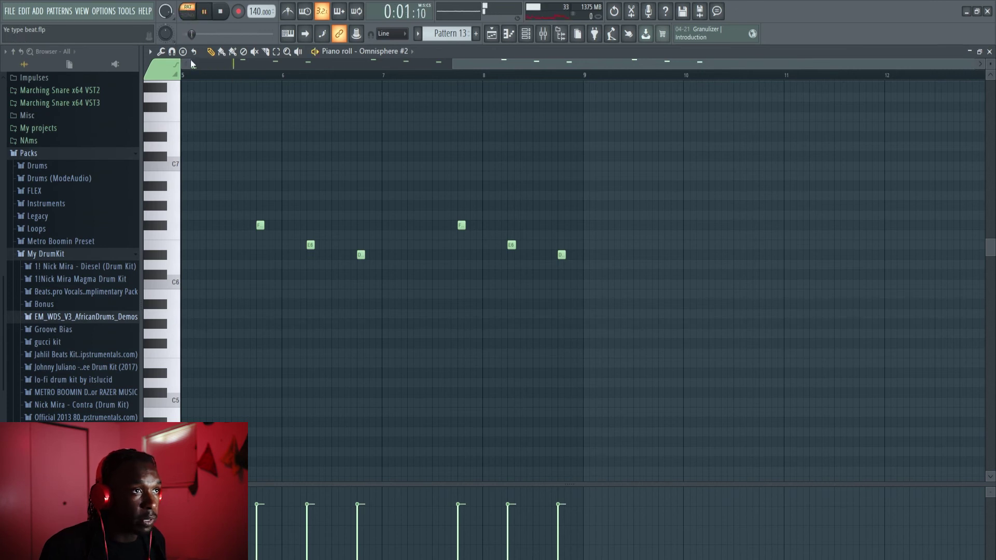
pyautogui.scroll(2, 242, 80)
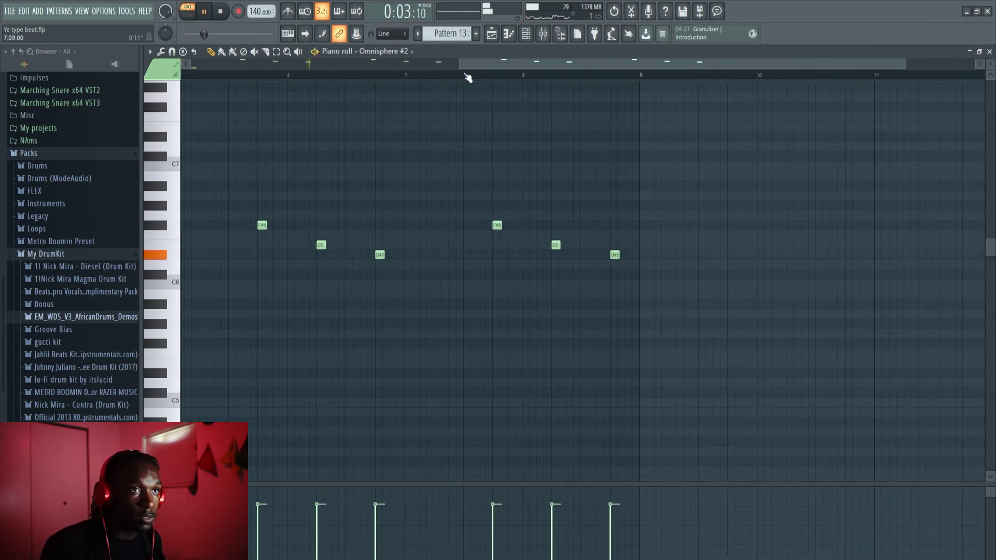
pyautogui.scroll(-3, 371, 217)
pyautogui.scroll(4, 424, 237)
pyautogui.scroll(-2, 455, 256)
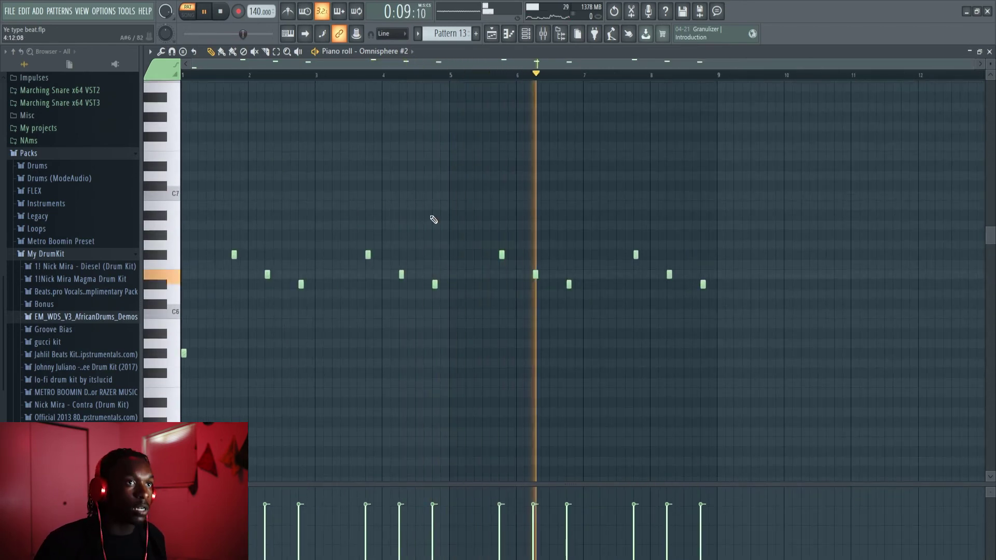
pyautogui.press('space')
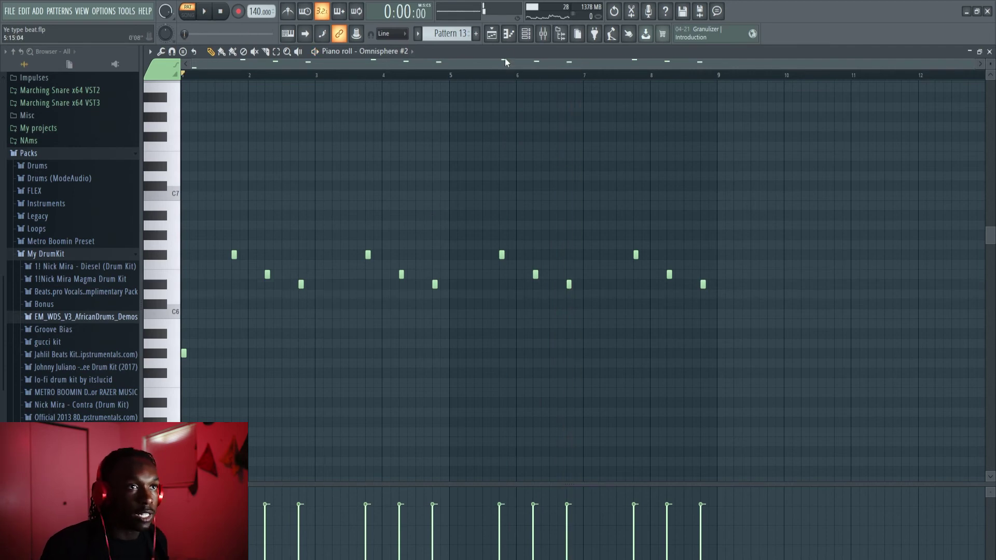
# Step: Return to the playlist in song mode and play the layered arrangement leading into the Pattern 12 section at bar 129
pyautogui.click(494, 35)
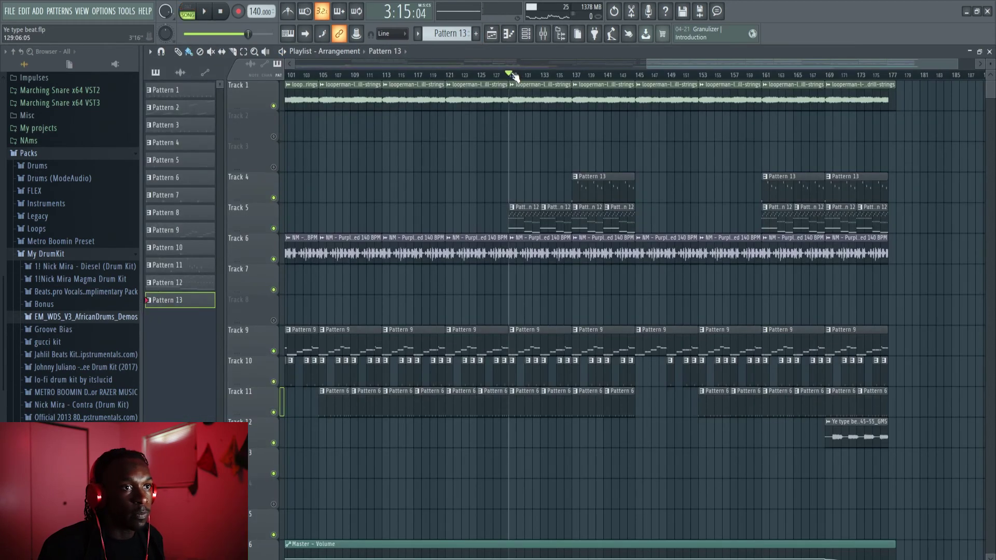
pyautogui.press('space')
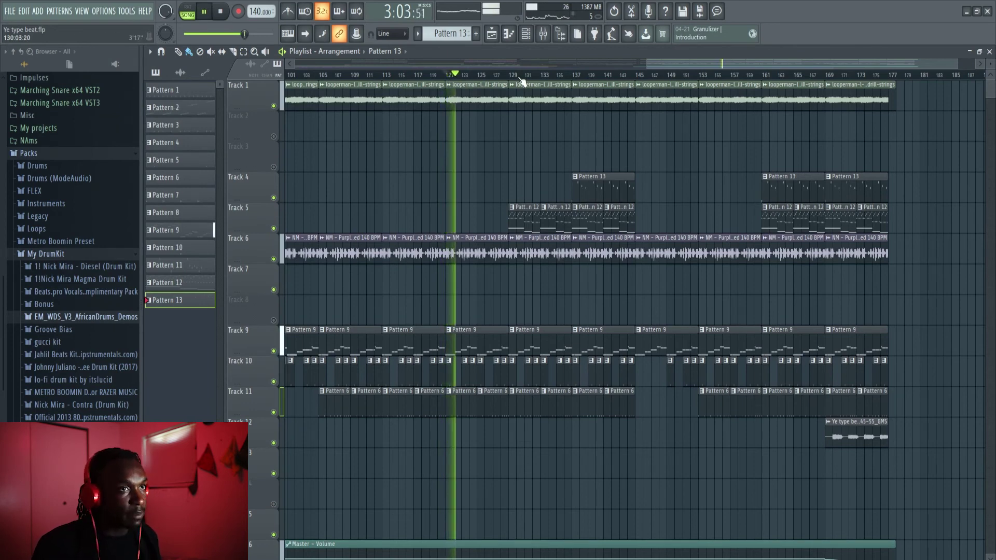
# Step: Play the arrangement from bar 129 and open Pattern 12's Omnisphere notes from Track 5 during playback
pyautogui.press('space')
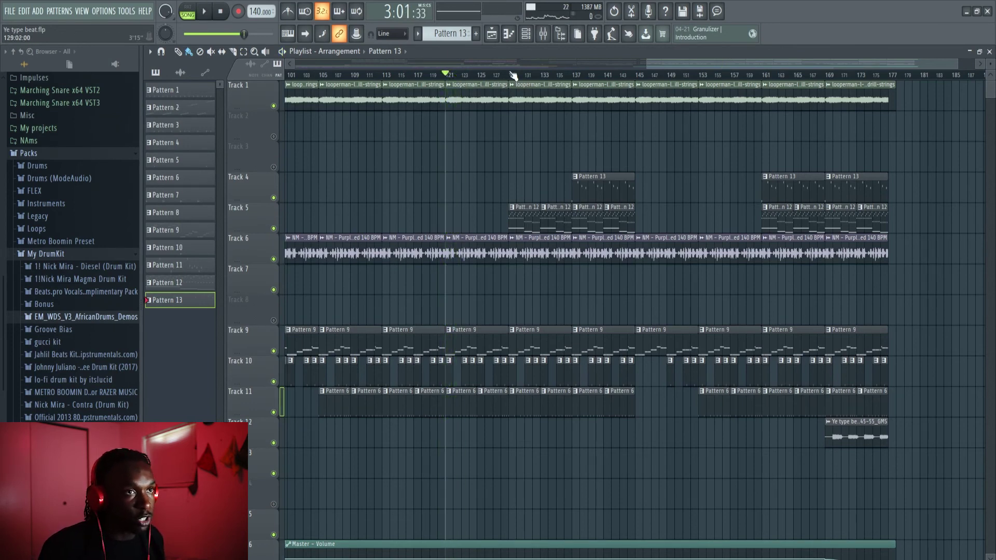
pyautogui.press('space')
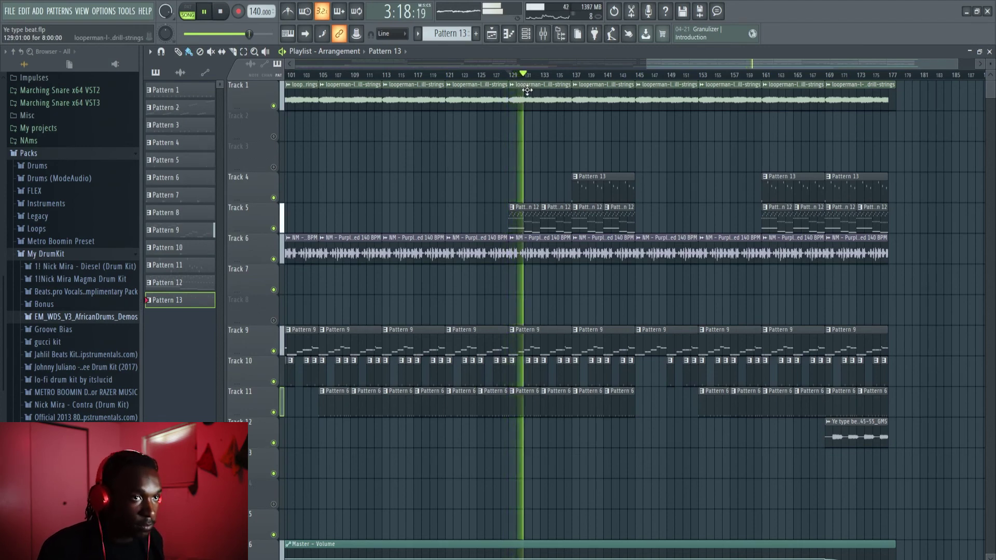
pyautogui.doubleClick(542, 218)
pyautogui.scroll(-4, 529, 229)
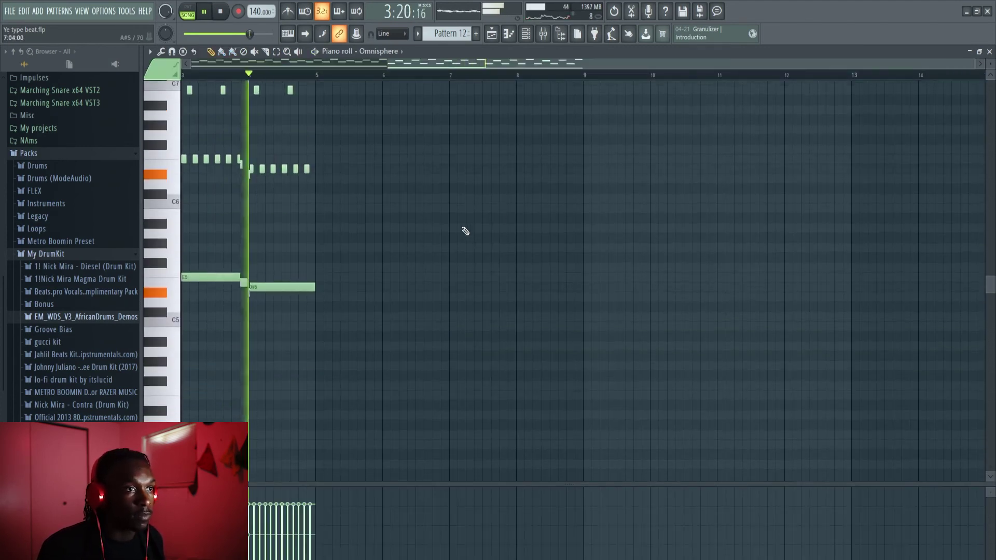
pyautogui.scroll(2, 547, 355)
# Step: Delete the three sustained low notes from Pattern 12 and play the remaining upper notes in the arrangement
pyautogui.moveTo(628, 366); pyautogui.dragTo(182, 211)
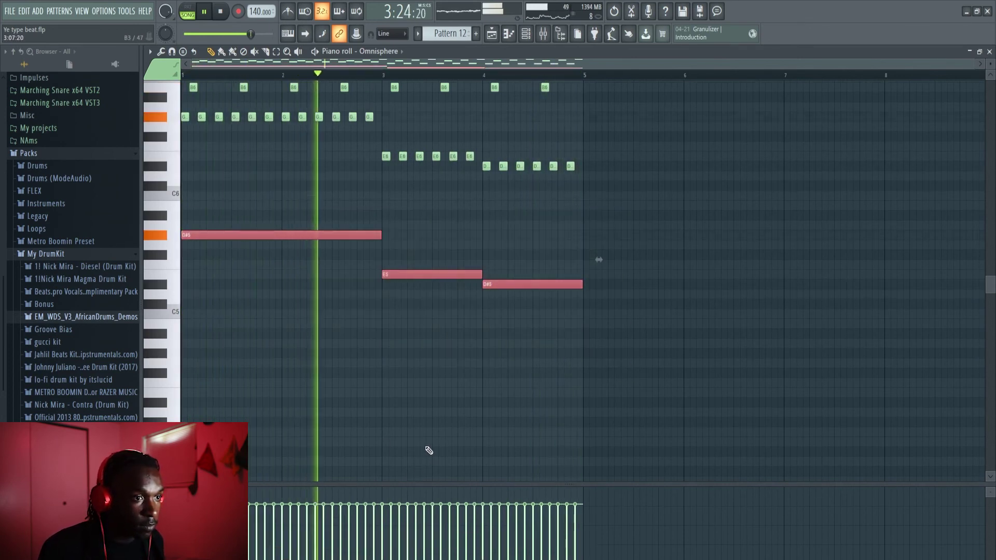
pyautogui.click(202, 66)
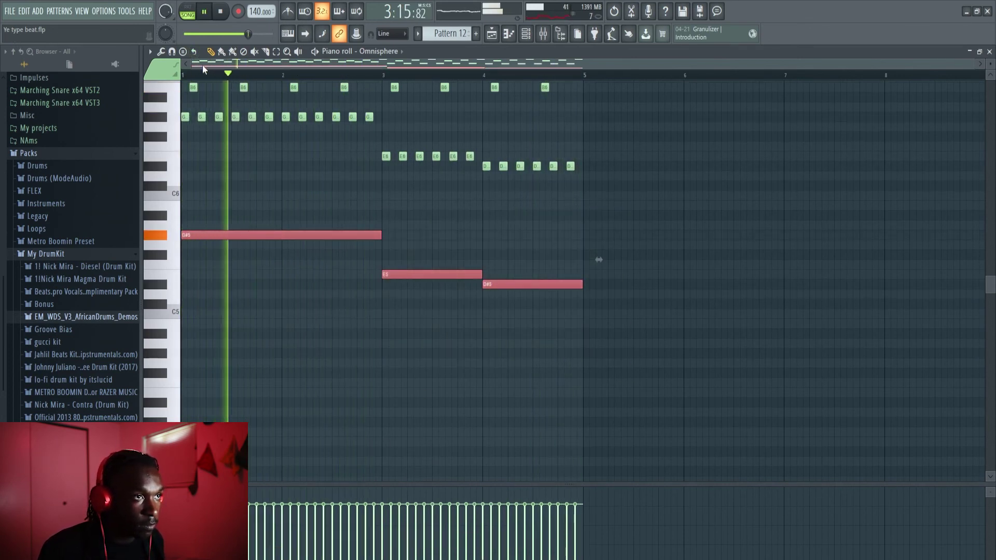
pyautogui.press('space')
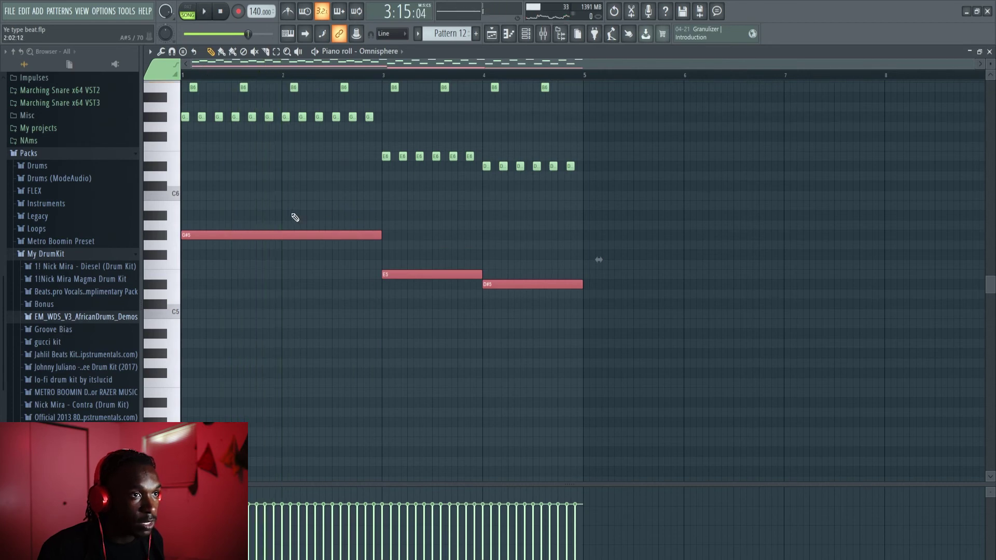
pyautogui.rightClick(343, 235)
pyautogui.rightClick(397, 275)
pyautogui.rightClick(499, 285)
pyautogui.press('space')
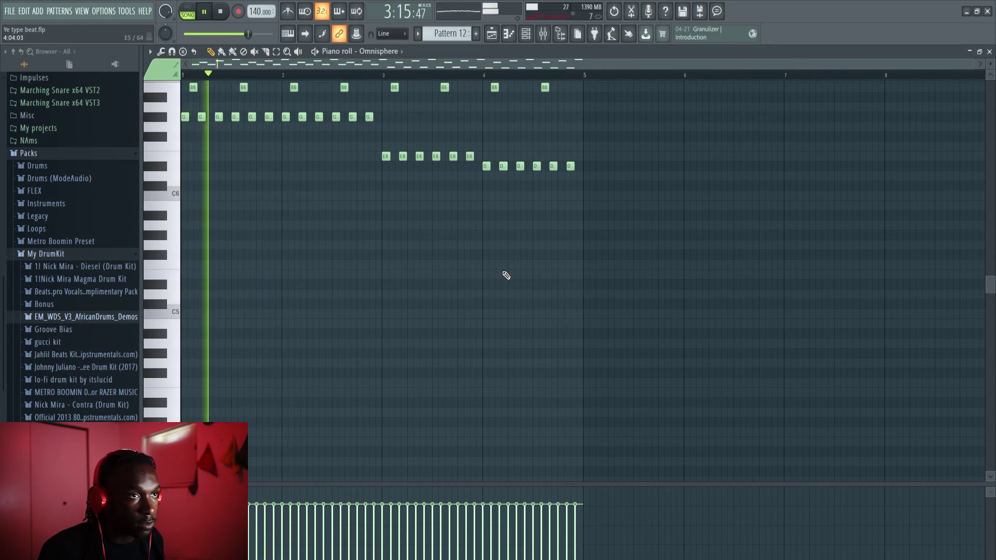
pyautogui.press('space')
# Step: Return to the playlist, play from bar 129 while examining the lower tracks and automation clips, and stop playback
pyautogui.press('F5')
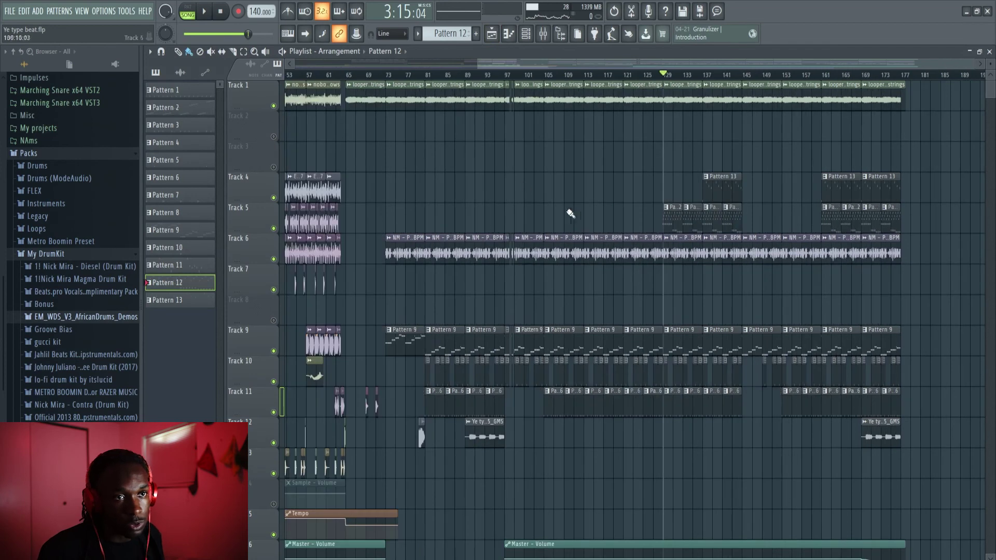
pyautogui.press('space')
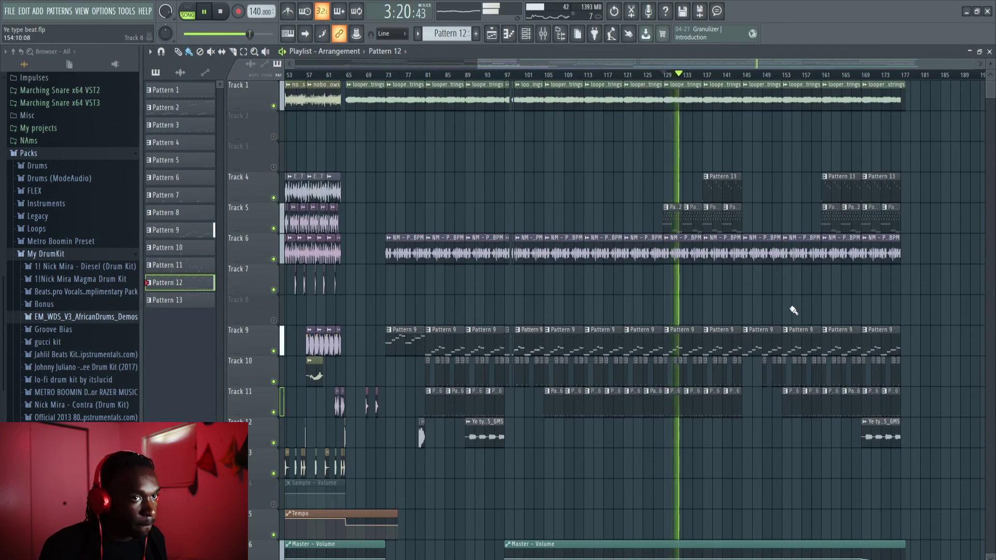
pyautogui.scroll(-10, 793, 310)
pyautogui.scroll(6, 794, 309)
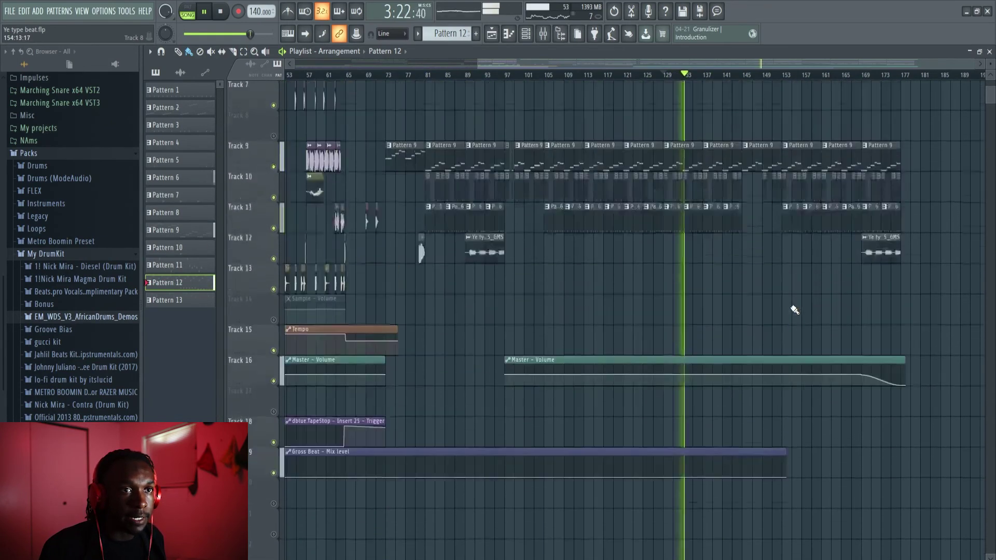
pyautogui.scroll(6, 794, 311)
pyautogui.press('space')
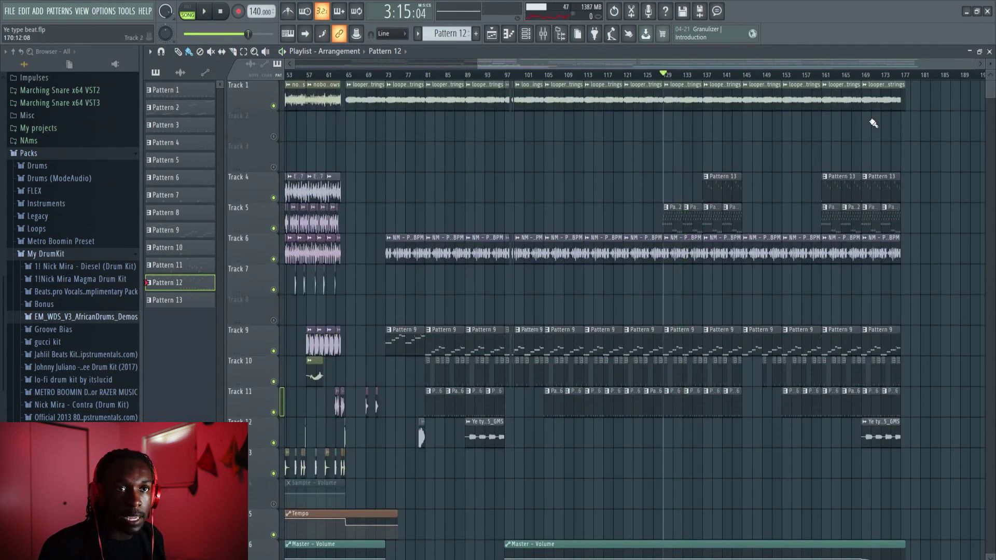
# Step: Play the final section from around bar 169 through the Master - Volume fade-out while examining all tracks, and stop playback
pyautogui.scroll(-2, 878, 120)
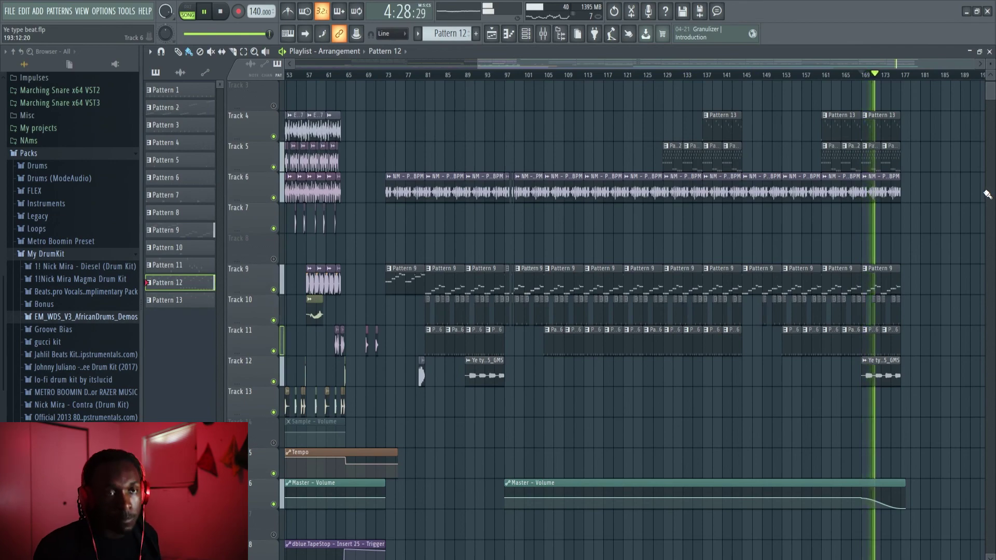
pyautogui.scroll(-3, 989, 195)
pyautogui.scroll(-5, 988, 197)
pyautogui.scroll(8, 987, 197)
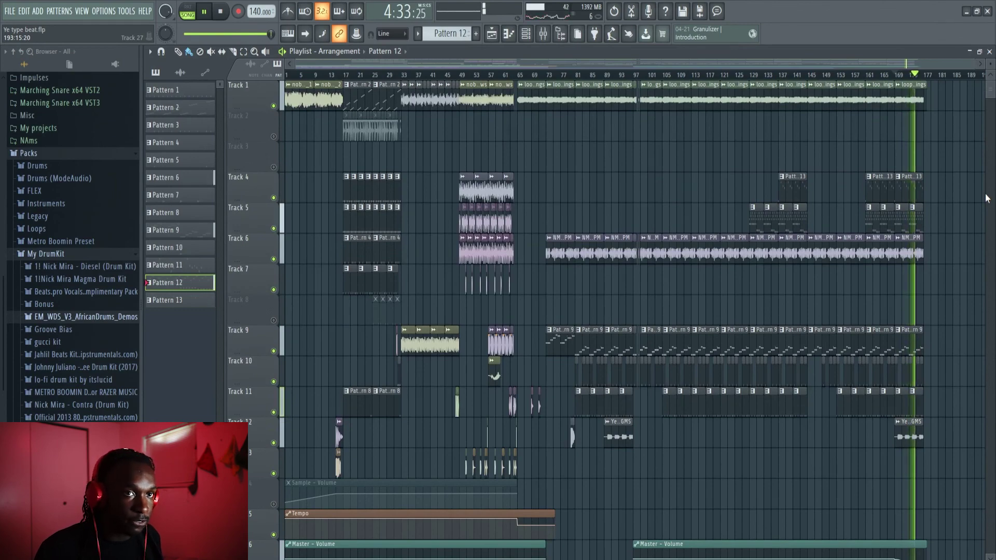
pyautogui.press('space')
pyautogui.scroll(-4, 986, 196)
pyautogui.scroll(4, 985, 196)
# Step: Reset the song position to the start, unmute Track 17's audio clips, and play the full arrangement from the beginning
pyautogui.click(219, 12)
pyautogui.scroll(-3, 301, 91)
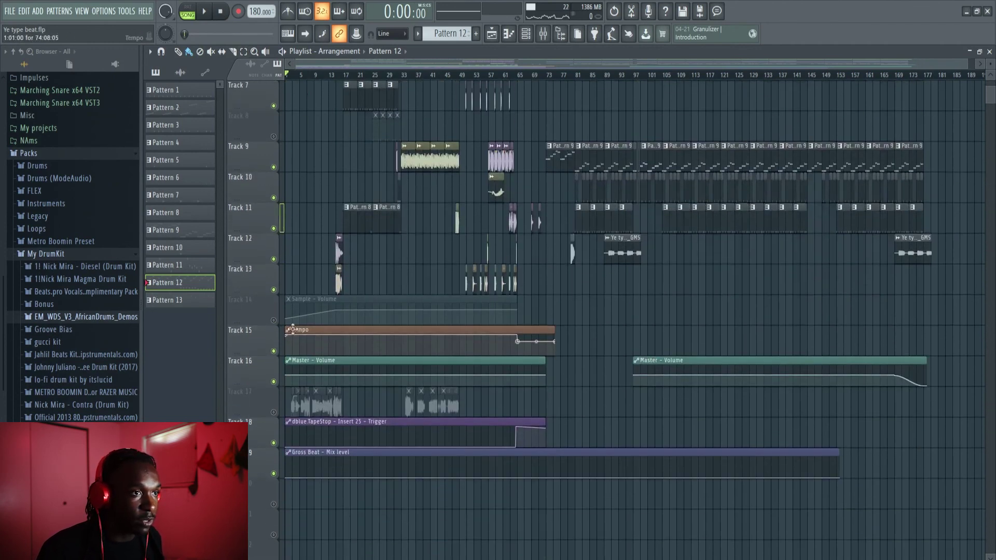
pyautogui.click(274, 412)
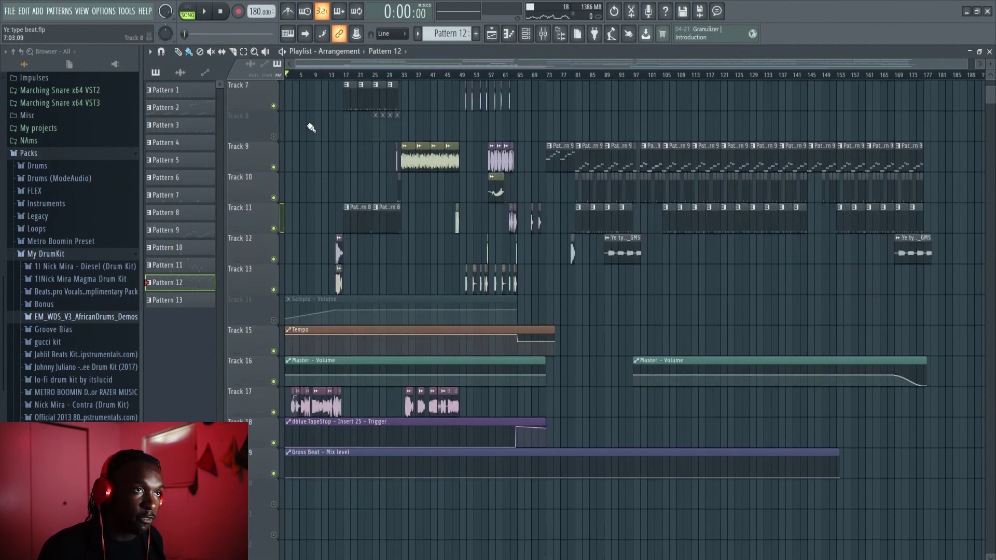
pyautogui.click(205, 13)
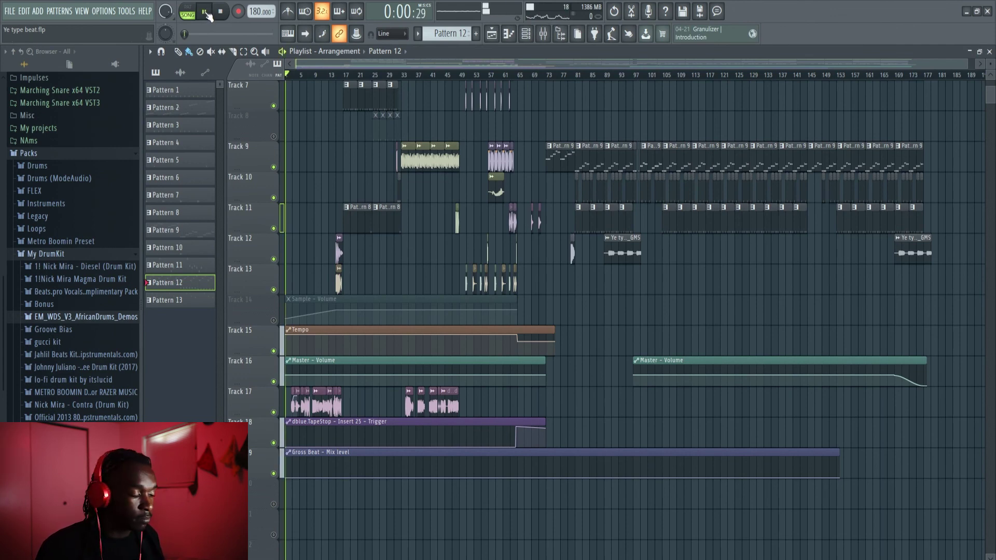